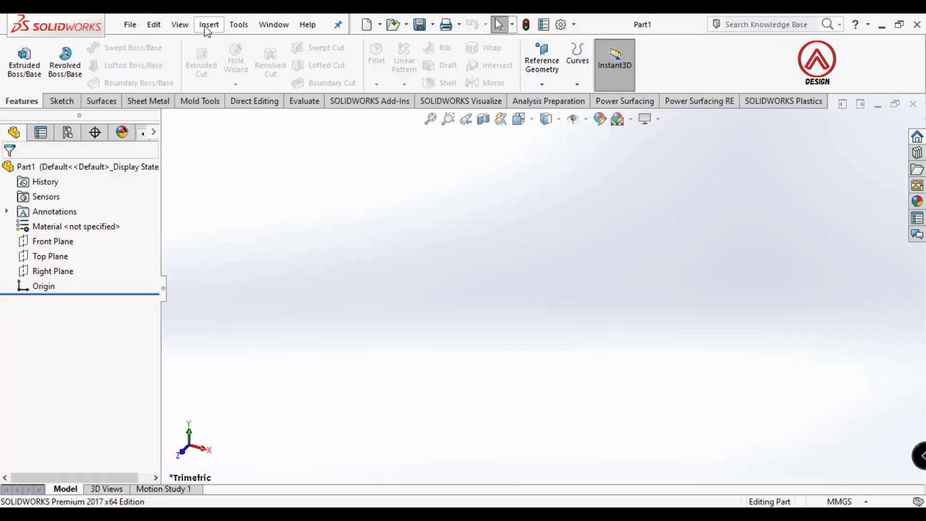
Insert the SOAP CASE YT part at the origin and show the Top Plane
left_click(209, 26)
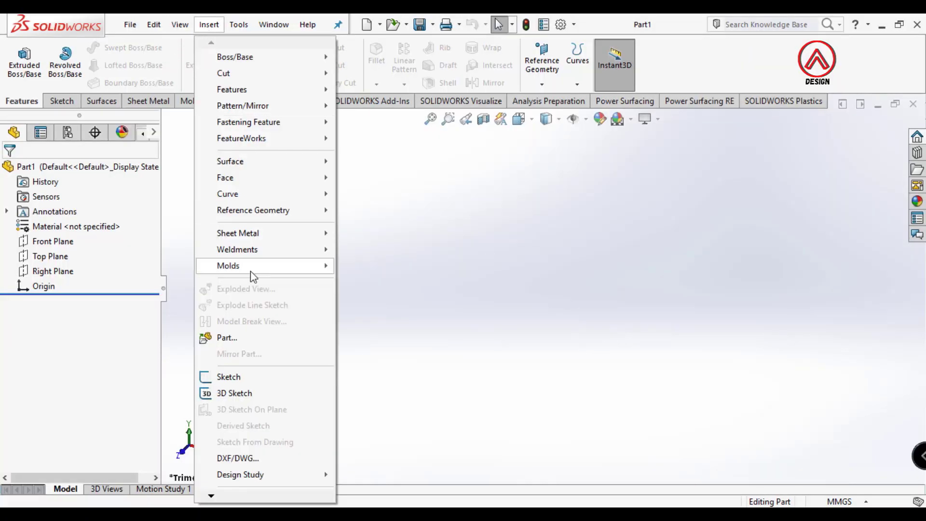
left_click(227, 337)
left_click(456, 154)
left_click(722, 379)
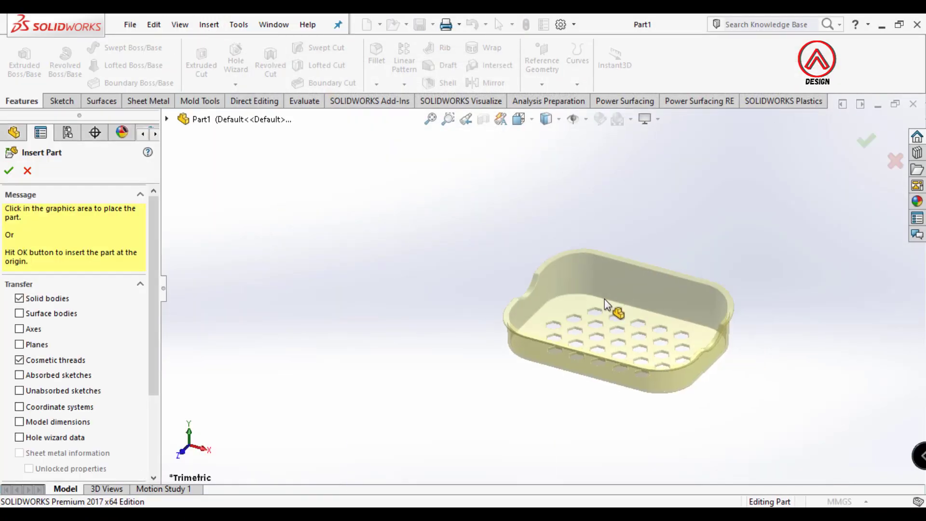
left_click(9, 171)
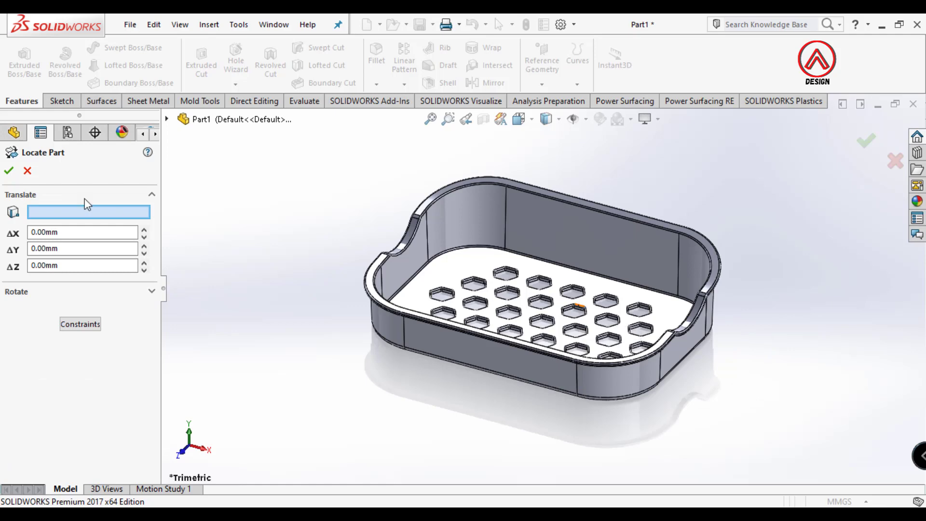
left_click(50, 256)
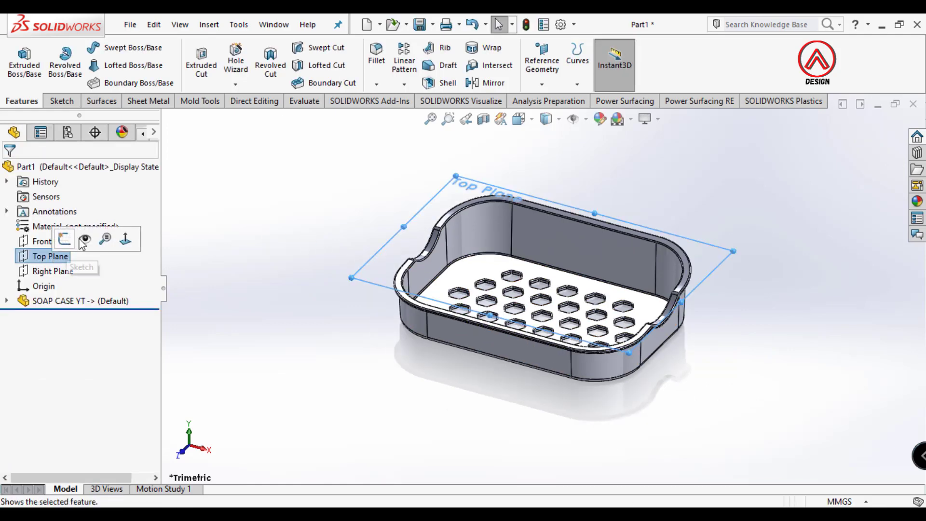
left_click(209, 24)
mouse_move(232, 89)
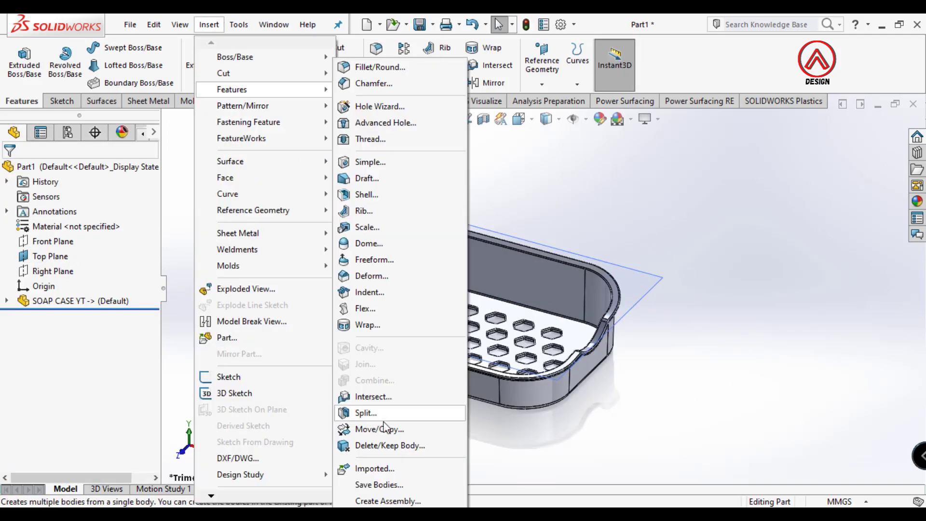
left_click(379, 429)
left_click(27, 170)
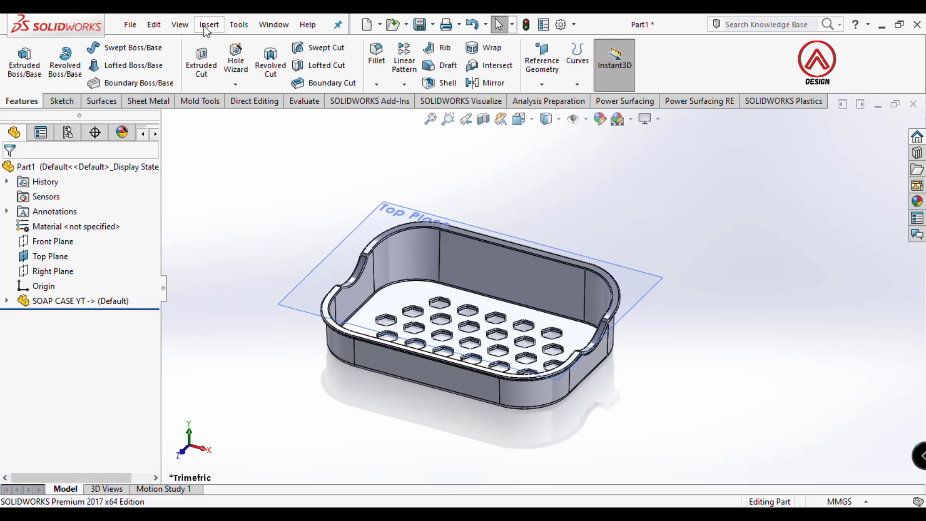
Scale the soap case body uniformly about the origin by a factor of 1.015
left_click(209, 24)
mouse_move(231, 89)
left_click(367, 227)
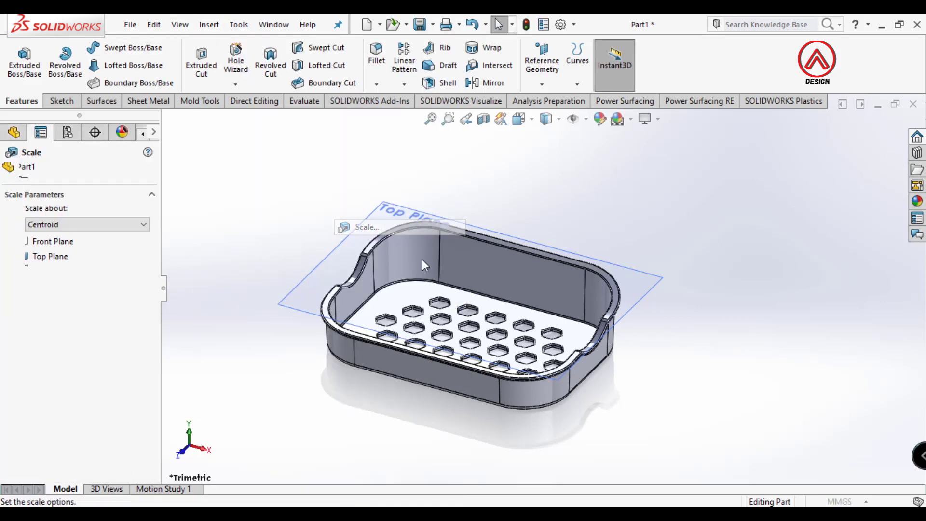
left_click(62, 225)
left_click(39, 246)
left_click(47, 259)
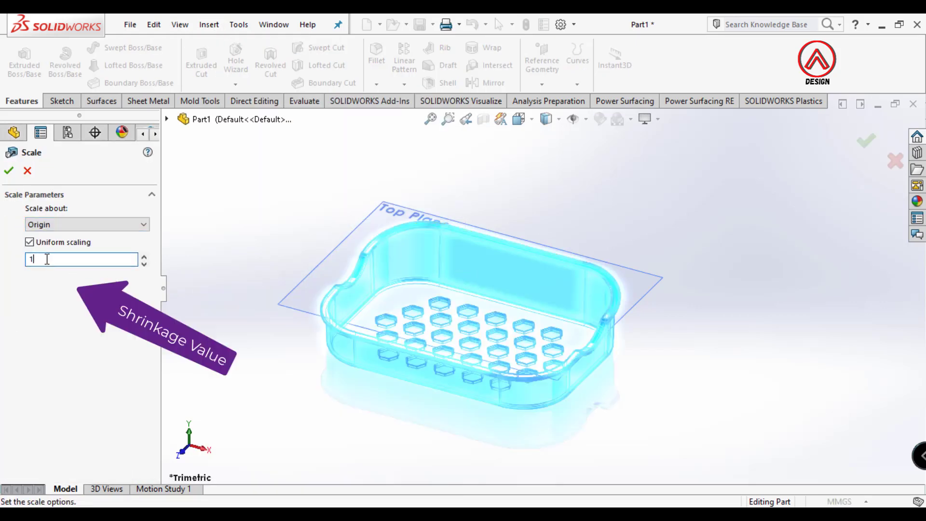
type(".015")
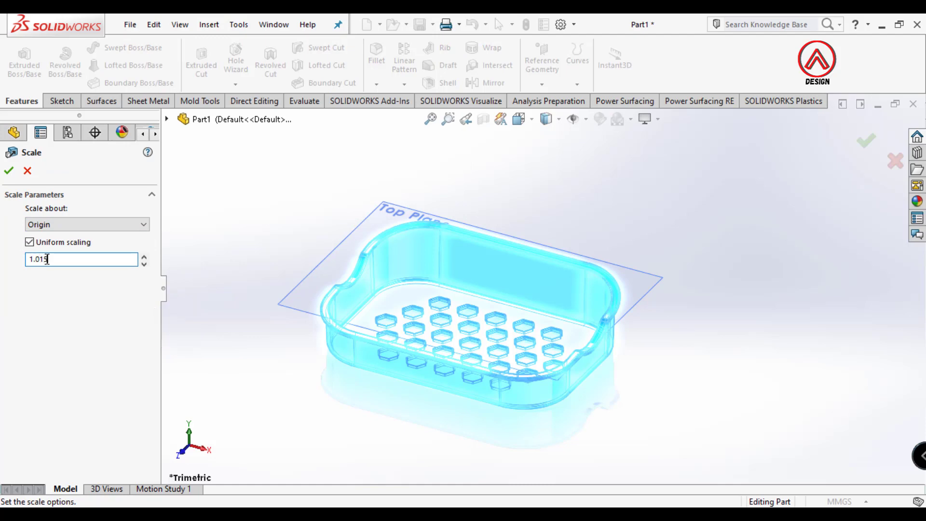
left_click(7, 173)
Set up a Move/Copy Body rotation for the soap case with the rotation origin at X 0, Y 0, Z 0 mm
scroll(531, 308, "up", 2)
scroll(530, 309, "down", 3)
left_click(209, 24)
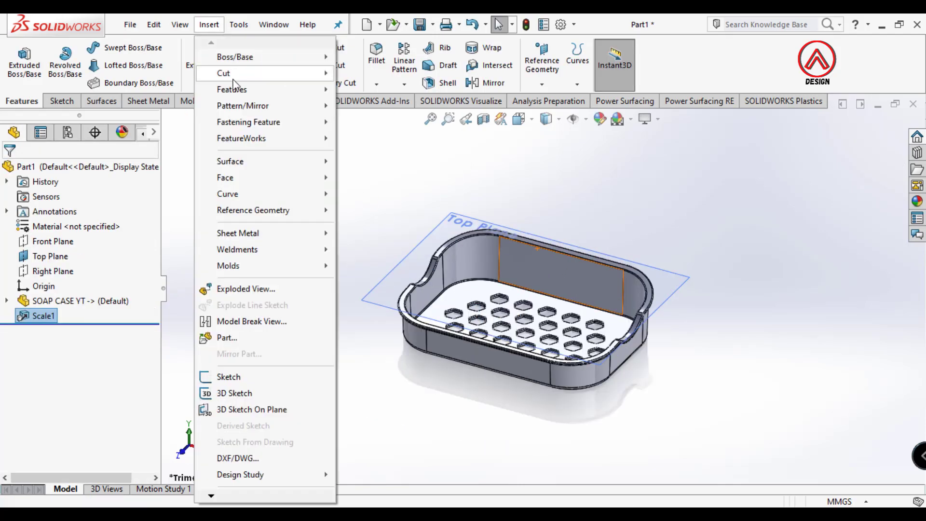
mouse_move(234, 86)
left_click(388, 427)
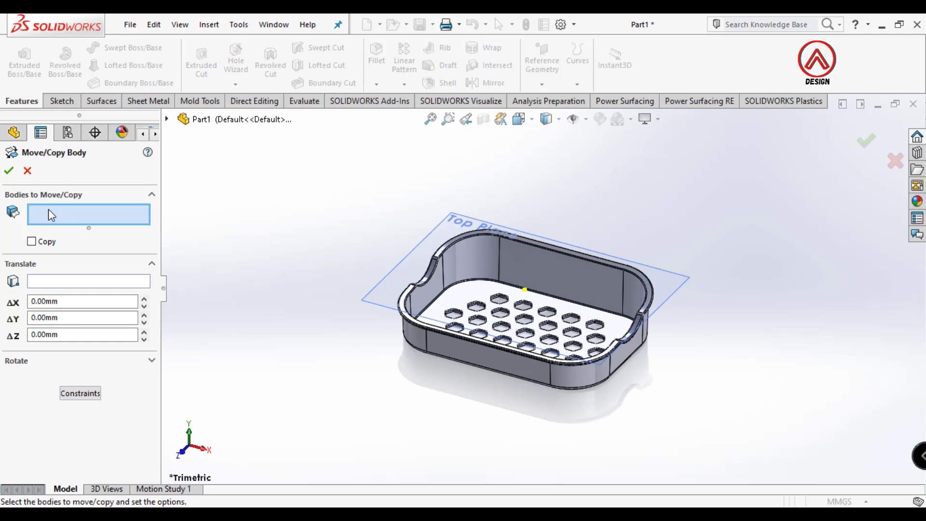
left_click(509, 309)
left_click(19, 361)
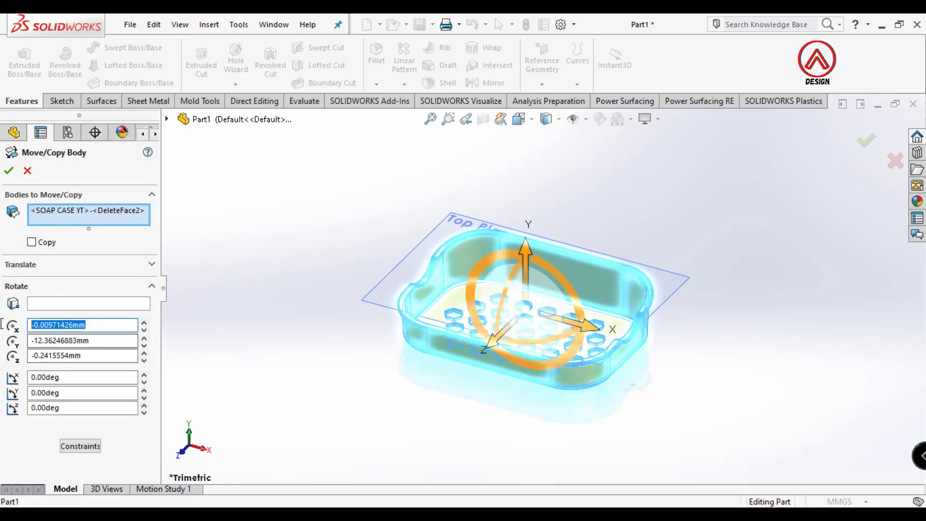
type("0")
key("Tab")
type("0")
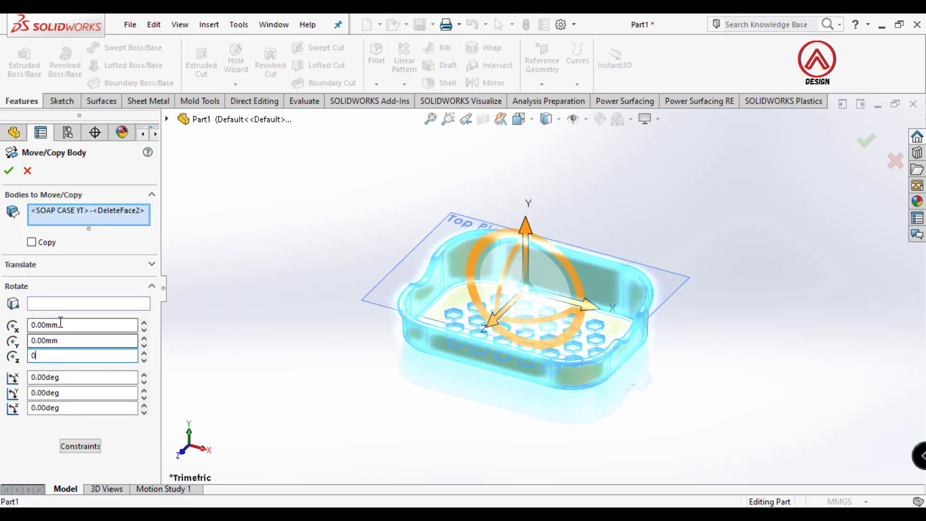
Try a 180-degree rotation of the soap case body about the Y axis
left_click(77, 392)
type("180")
key("Return")
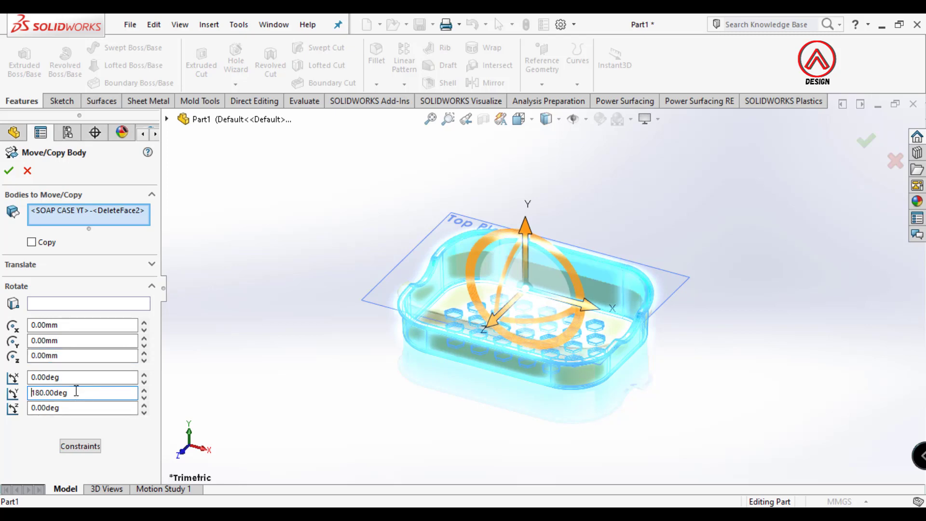
middle_click_drag(519, 471, 524, 377)
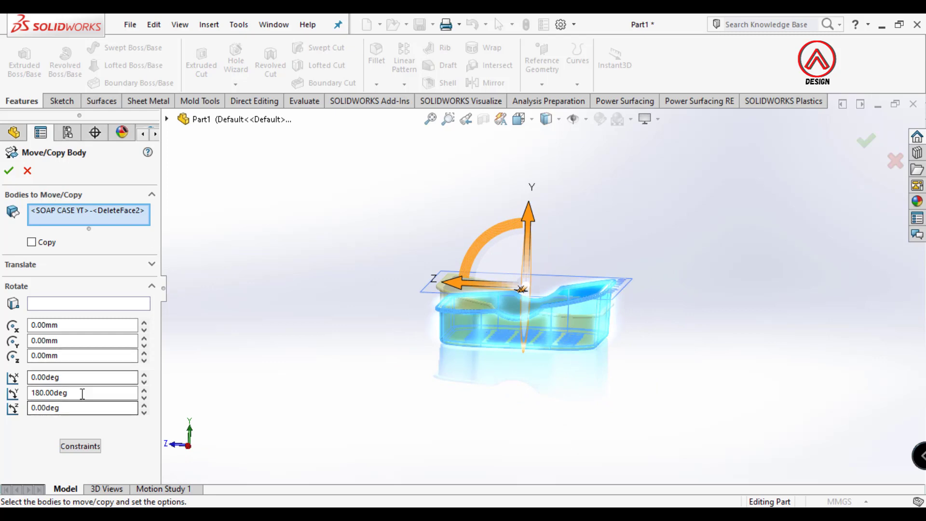
Reset the Y angle to 0 and rotate the soap case body 180 degrees about the Z axis
left_click(78, 410)
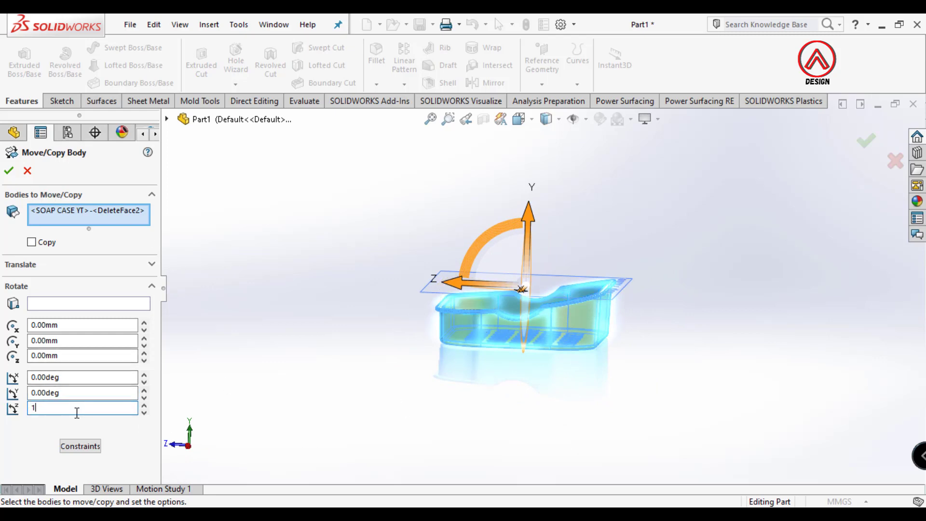
middle_click_drag(498, 337, 548, 374)
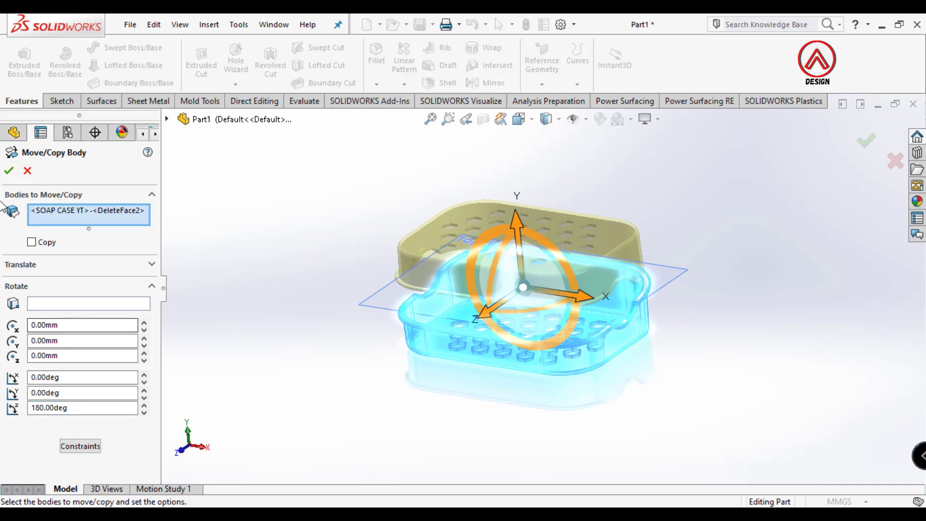
left_click(10, 173)
Examine in the Left view how the soap case's rim edges sit relative to the Top Plane
middle_click_drag(614, 272, 513, 271)
left_click(521, 123)
left_click(601, 202)
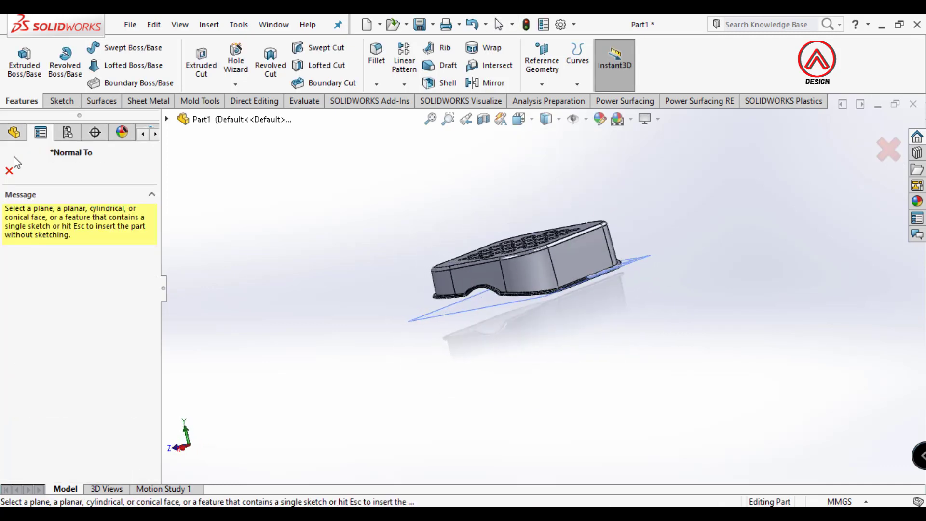
left_click(8, 171)
left_click(519, 119)
left_click(525, 182)
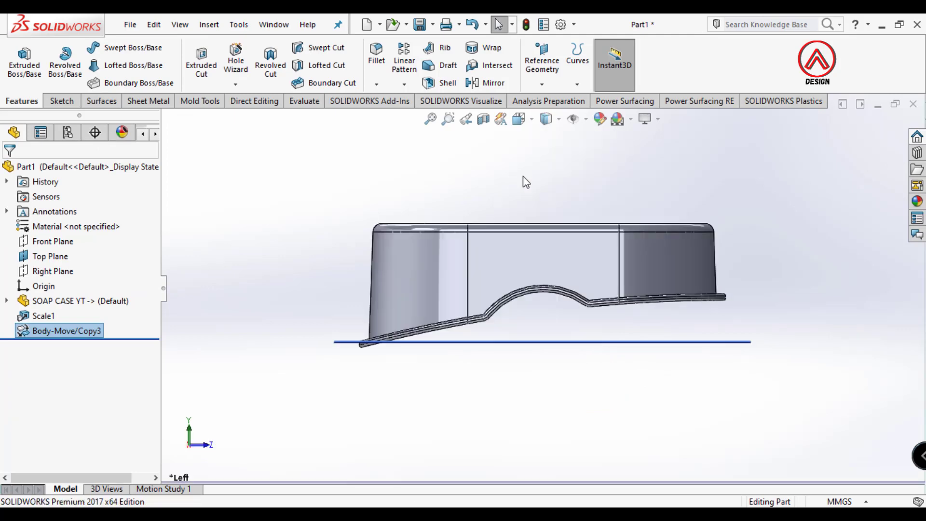
scroll(407, 351, "down", 10)
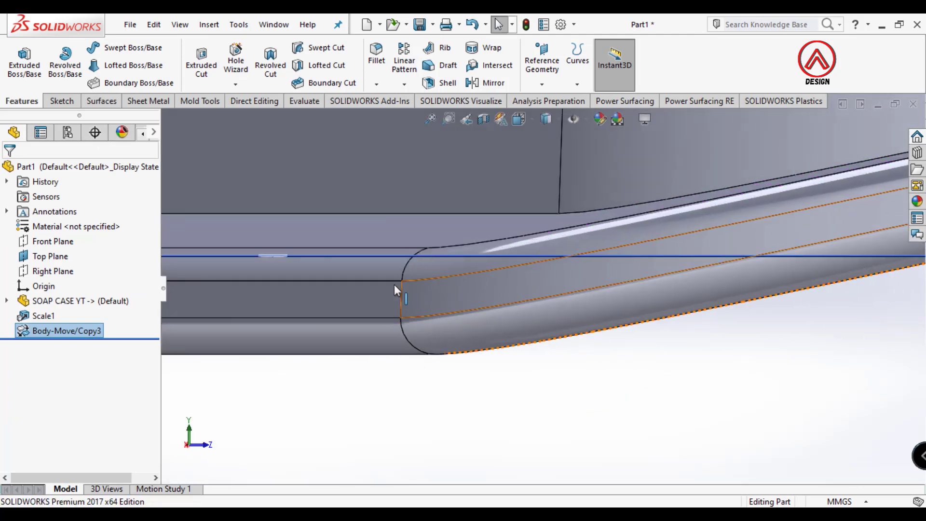
scroll(373, 266, "up", 8)
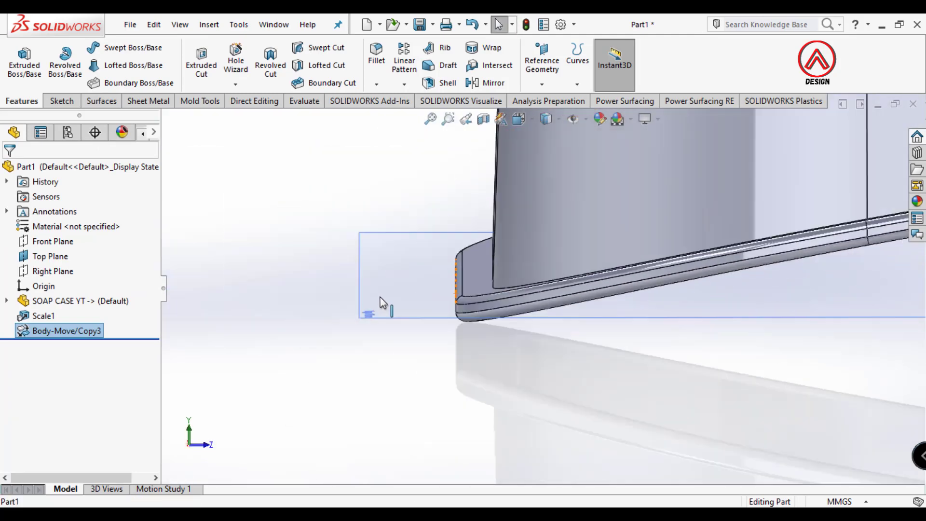
left_click(338, 231)
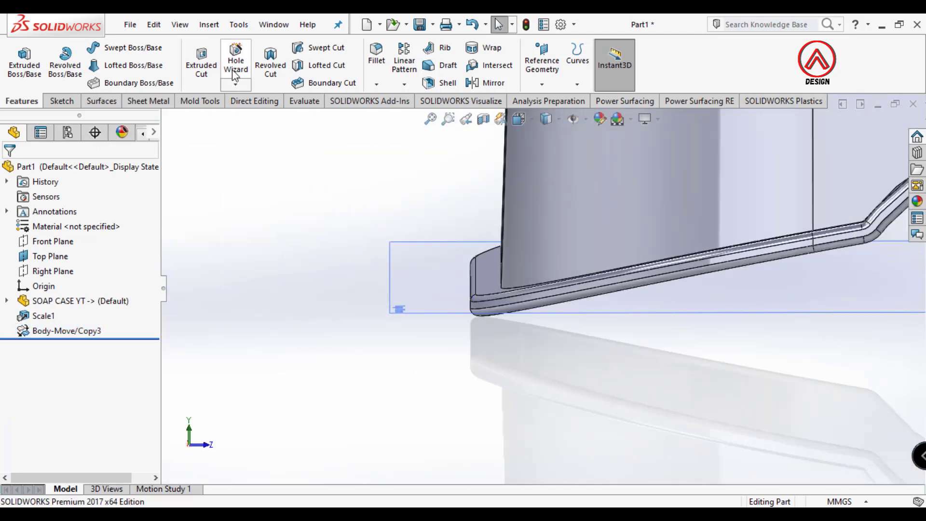
Set up a constraint-based Move/Copy of the soap case body
left_click(209, 24)
mouse_move(251, 90)
left_click(376, 429)
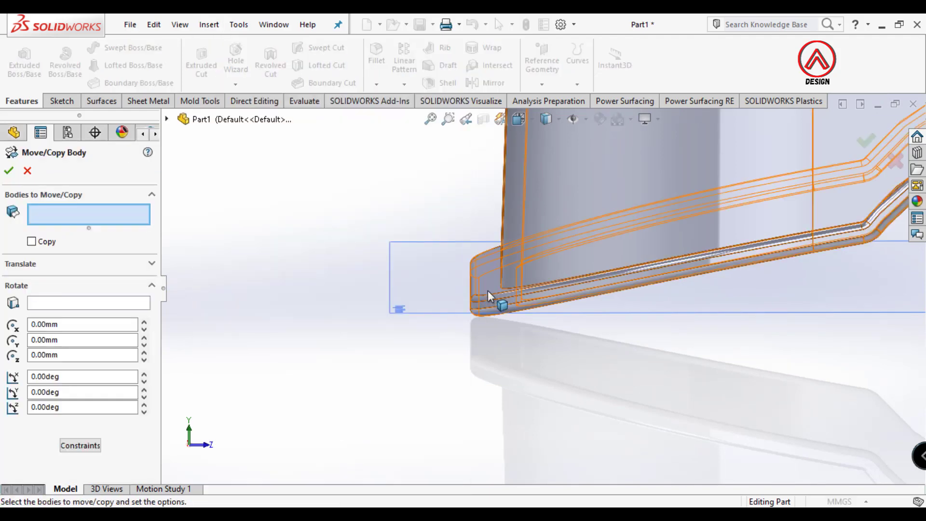
left_click(488, 295)
left_click(80, 446)
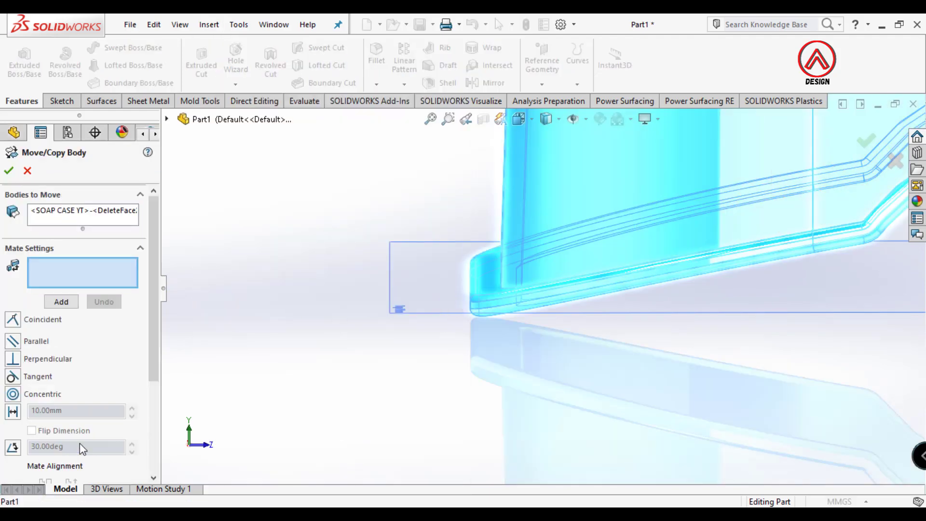
Move the body by mating the outer edge at the rim's lowest end coincident with the Top Plane
scroll(474, 275, "down", 4)
middle_click_drag(480, 318, 472, 340)
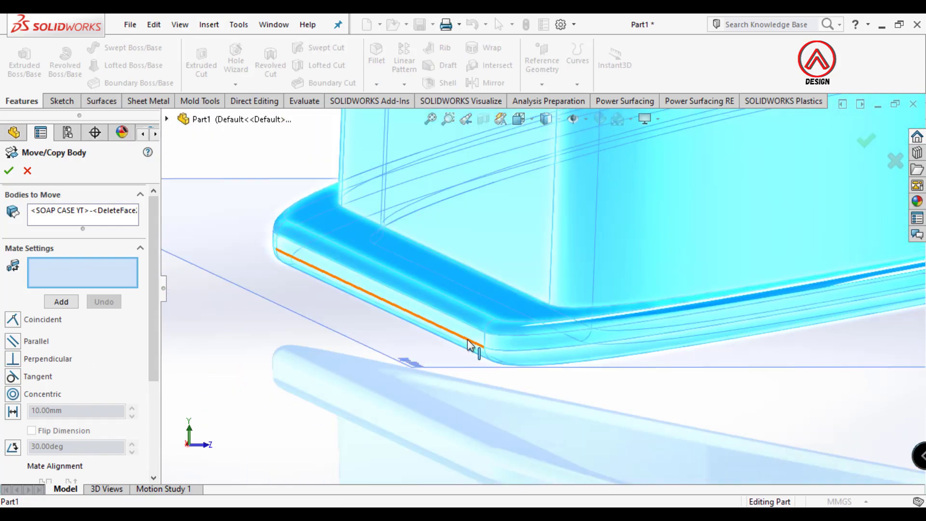
left_click(475, 346)
left_click(279, 298)
scroll(430, 303, "up", 9)
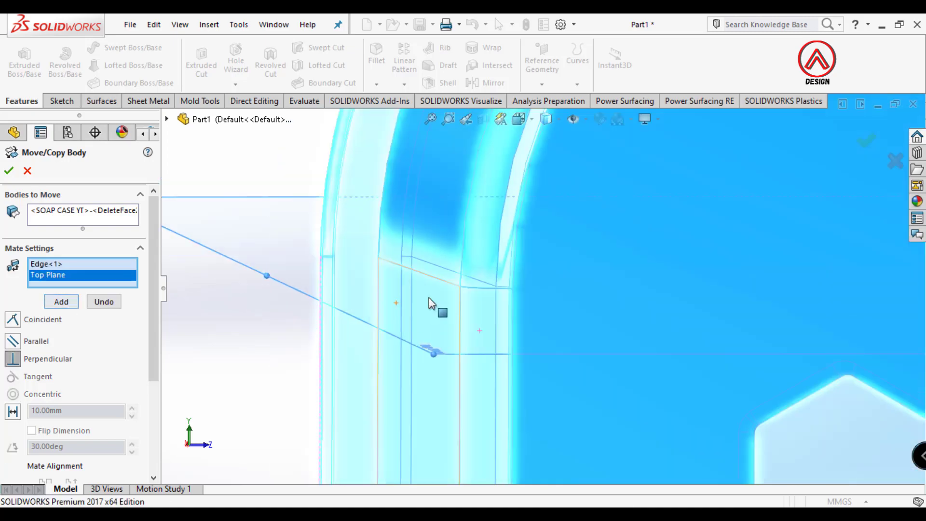
middle_click_drag(601, 310, 583, 320)
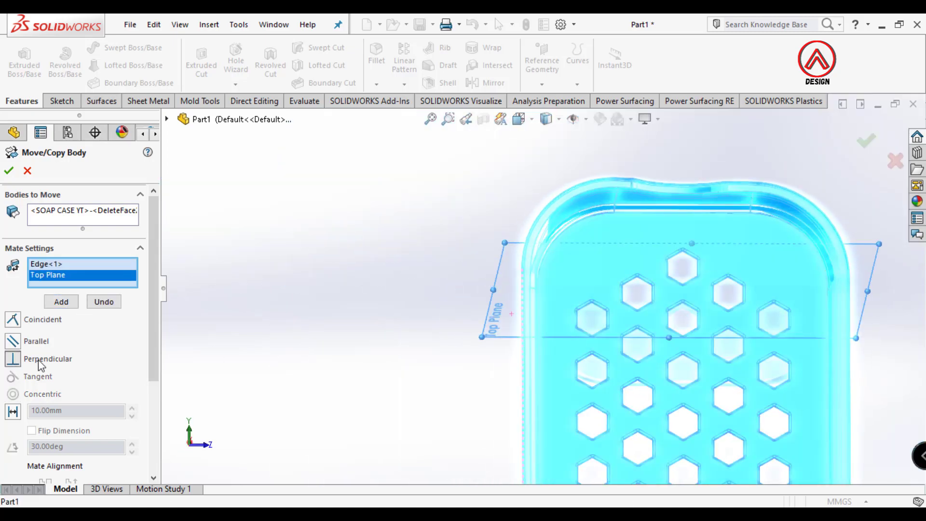
left_click(14, 320)
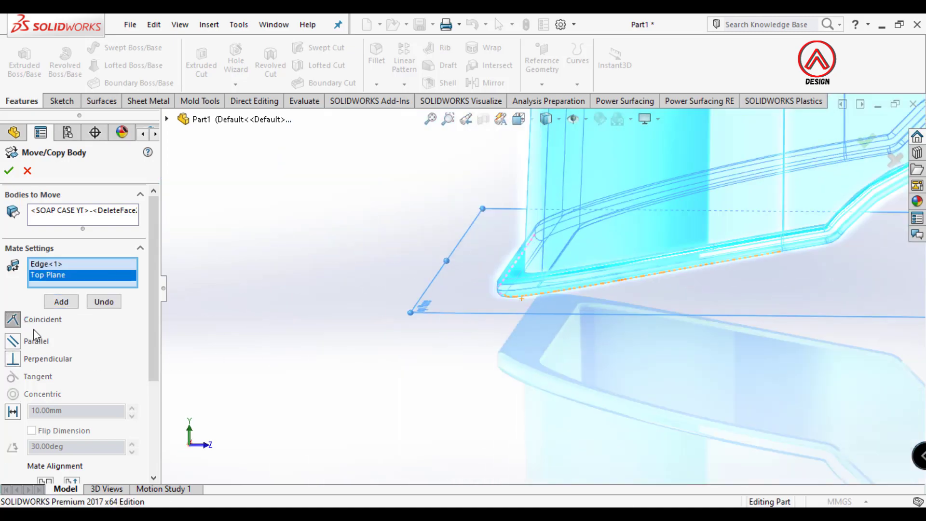
left_click(10, 171)
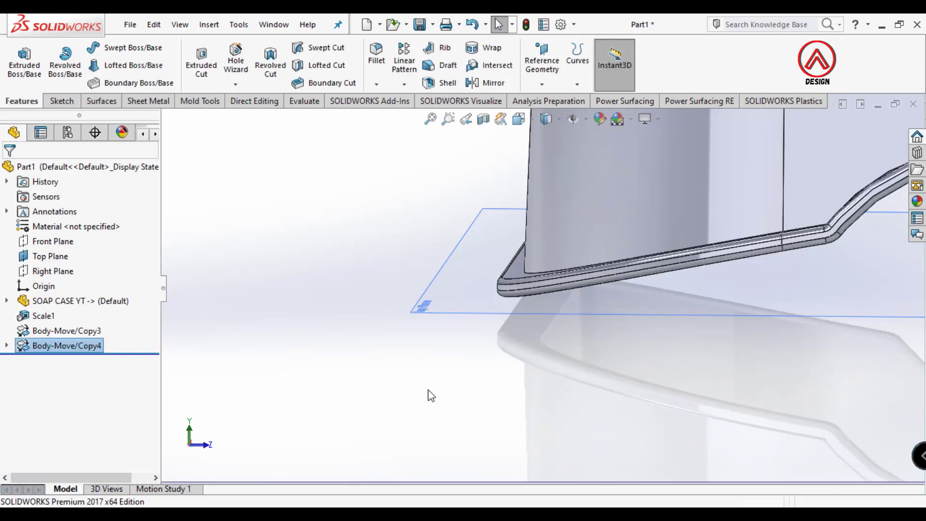
Inspect the rim edge against the Top Plane in the Left view and the whole part in the Top view
left_click(518, 119)
left_click(515, 177)
scroll(527, 295, "down", 10)
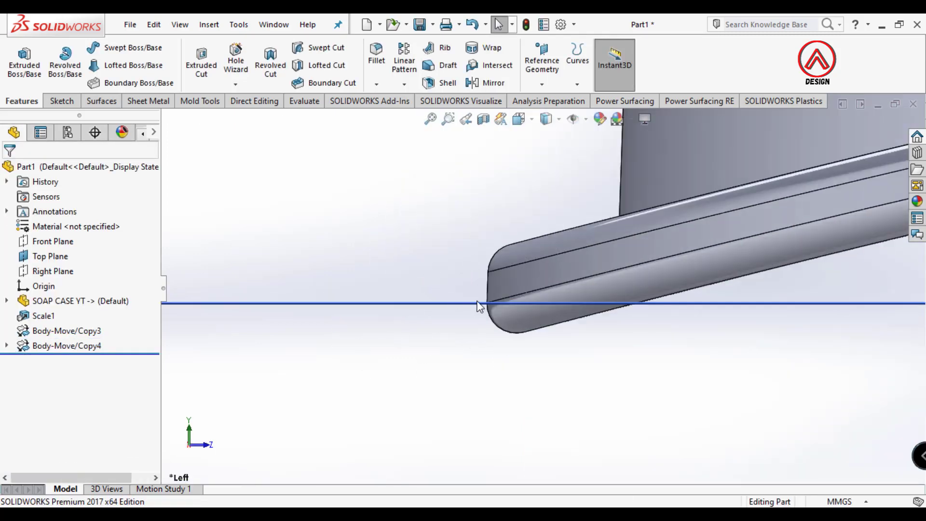
scroll(488, 290, "up", 15)
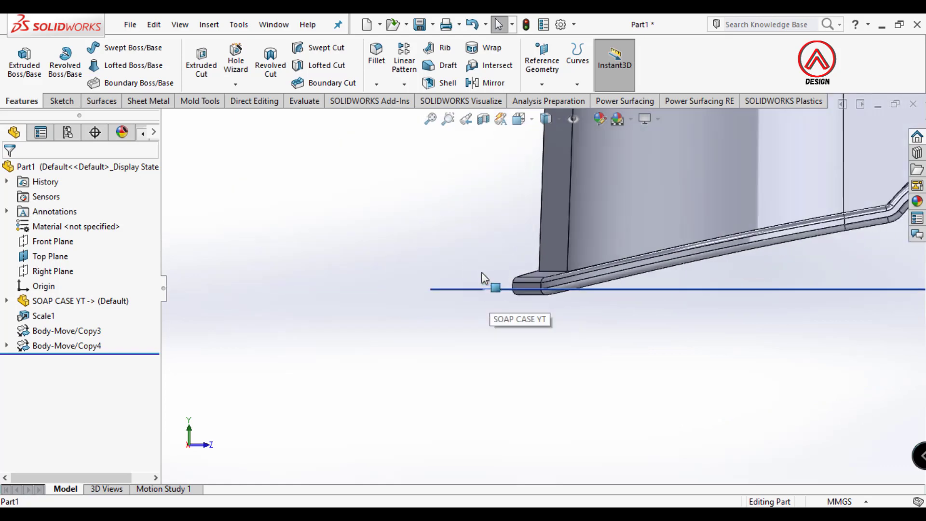
middle_click_drag(540, 248, 547, 294)
left_click(546, 118)
left_click(542, 153)
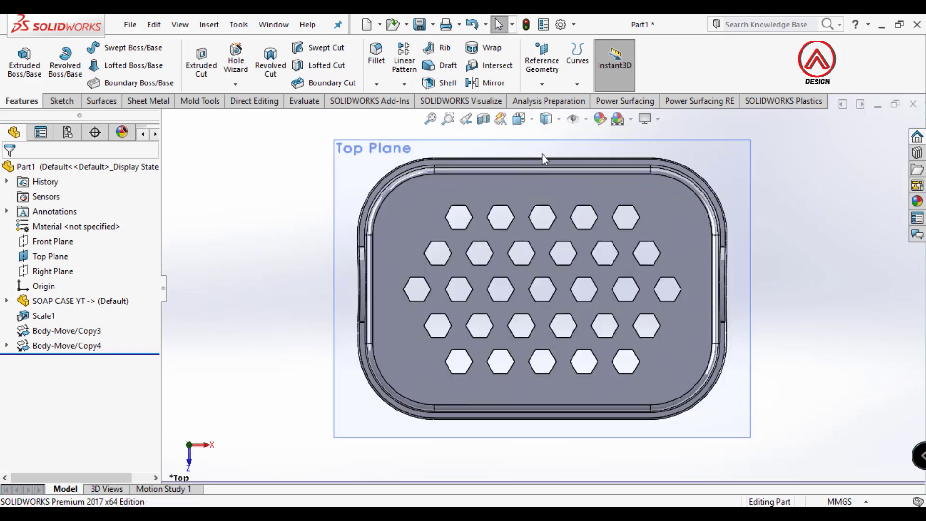
Translate the soap case body 70 mm along Z using Move/Copy
left_click(209, 25)
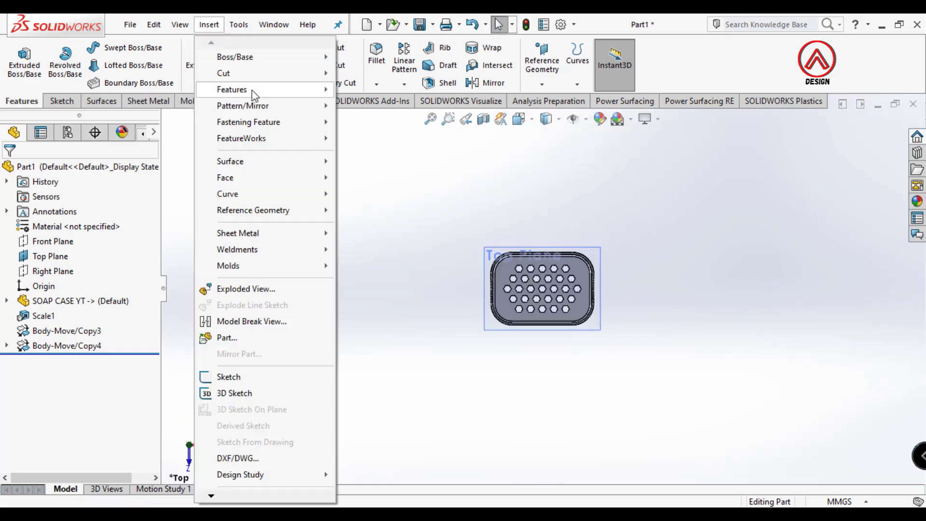
mouse_move(232, 89)
left_click(381, 427)
left_click(515, 324)
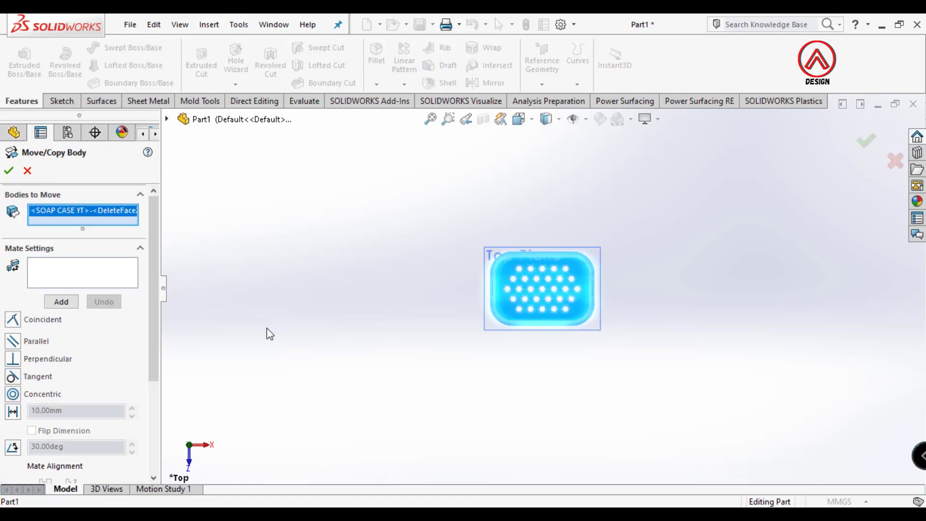
scroll(152, 410, "down", 5)
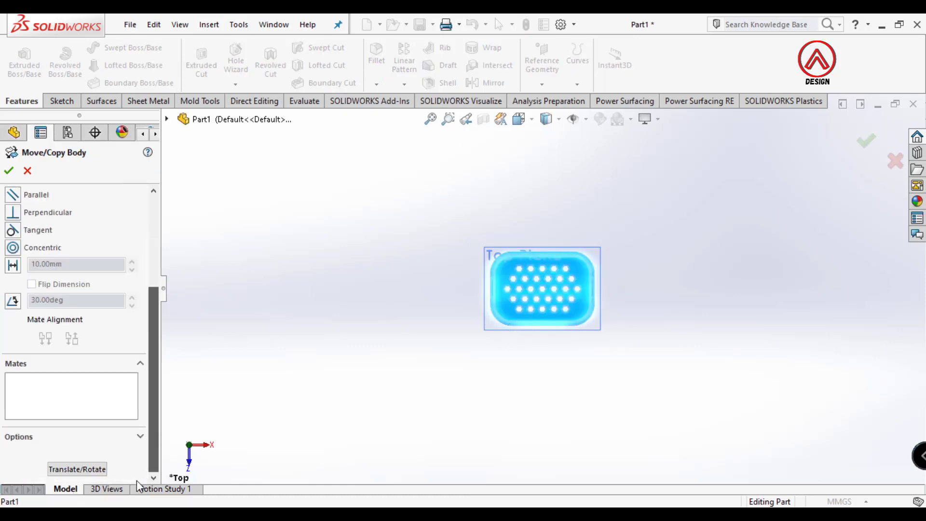
left_click(77, 470)
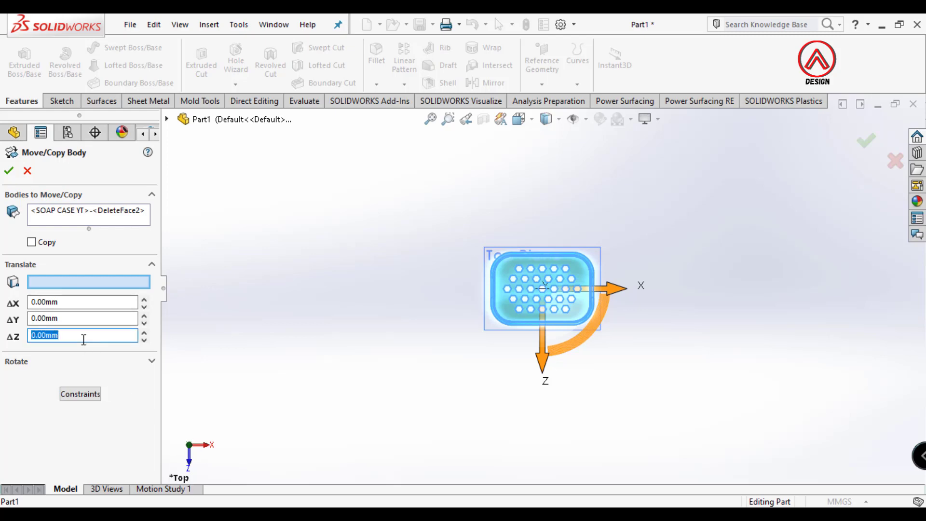
left_click(84, 340)
type("70")
key("Return")
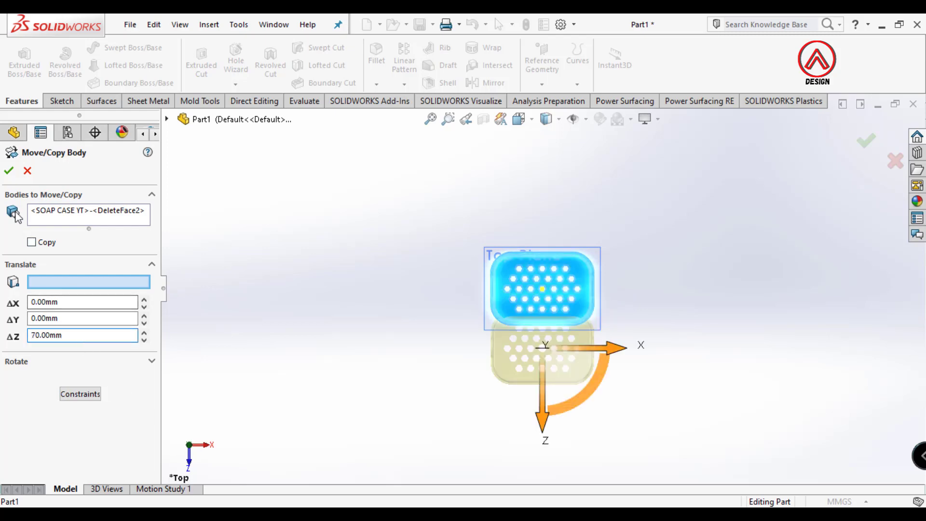
left_click(10, 171)
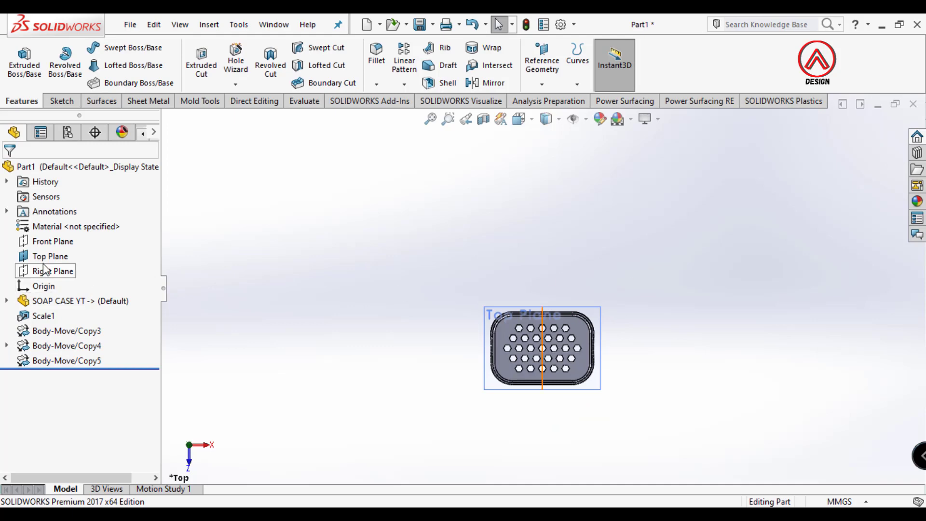
left_click(209, 24)
mouse_move(234, 88)
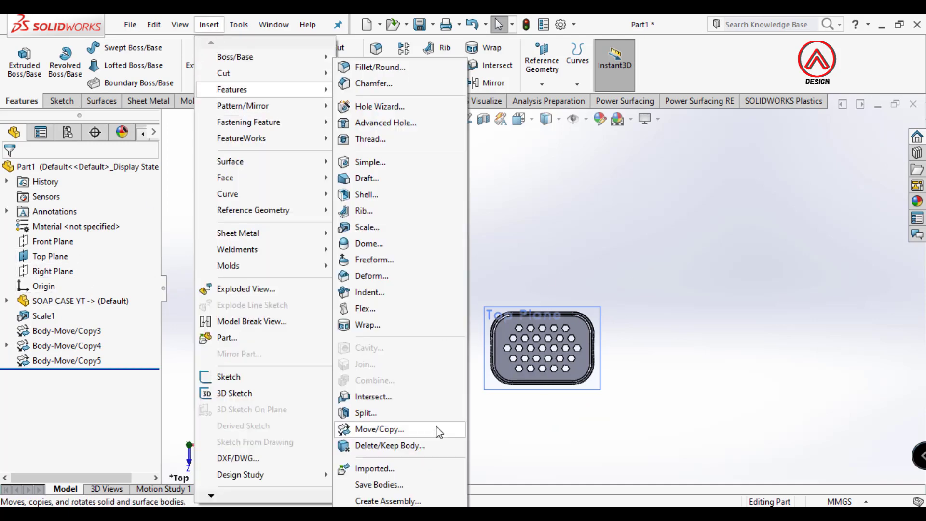
left_click(395, 428)
left_click(502, 388)
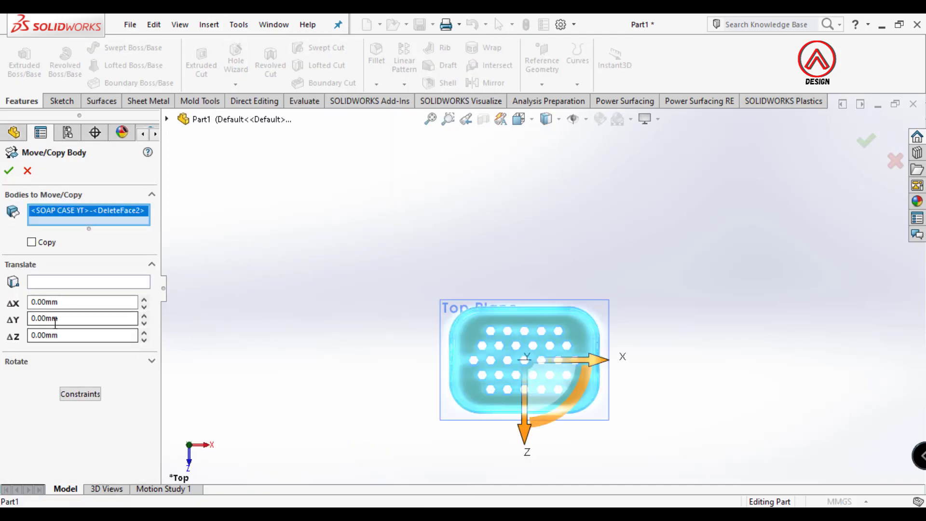
left_click(27, 171)
scroll(565, 350, "up", 3)
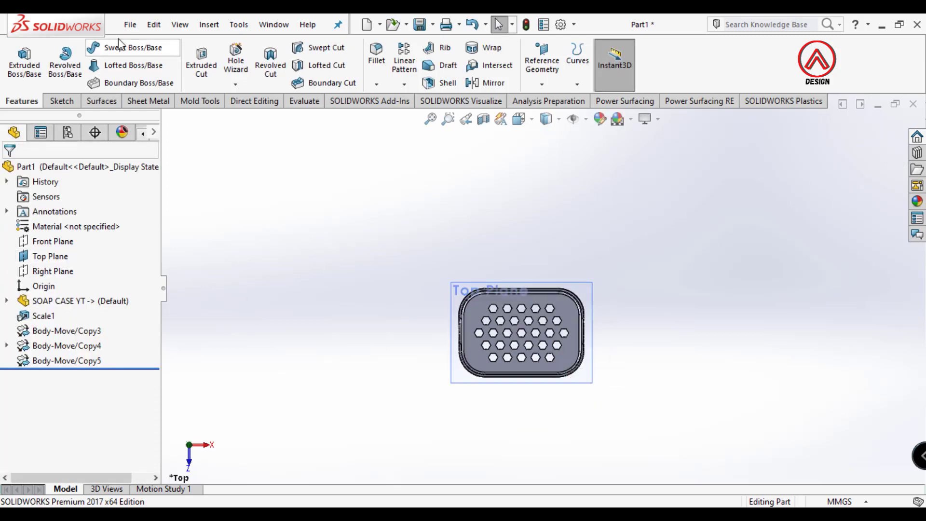
Set up a Move/Copy of the soap case body that makes 1 copy
left_click(208, 25)
mouse_move(234, 89)
left_click(389, 430)
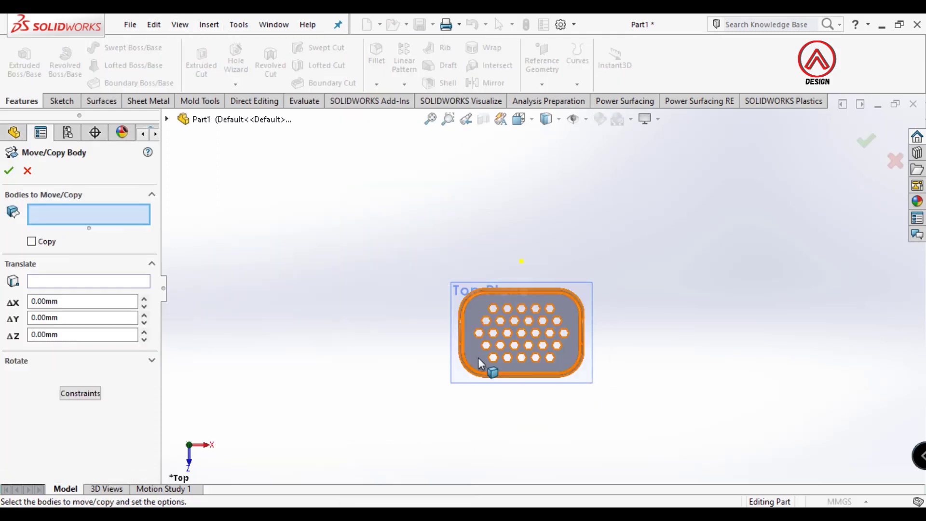
left_click(478, 358)
left_click(32, 242)
key("ctrl+7")
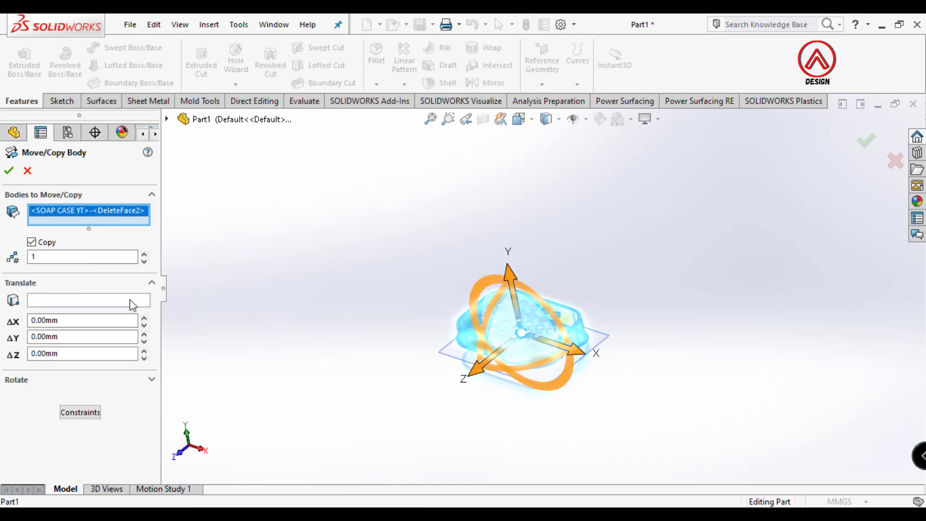
Set the rotation origin for the copied body to 0 mm in X, Y and Z
left_click(32, 384)
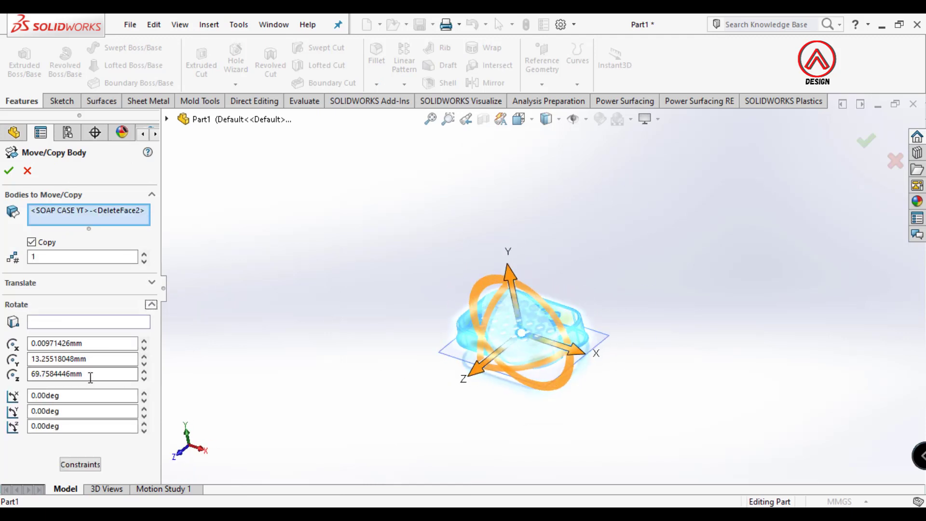
left_click(100, 342)
type("0")
left_click(100, 358)
type("0")
left_click(100, 373)
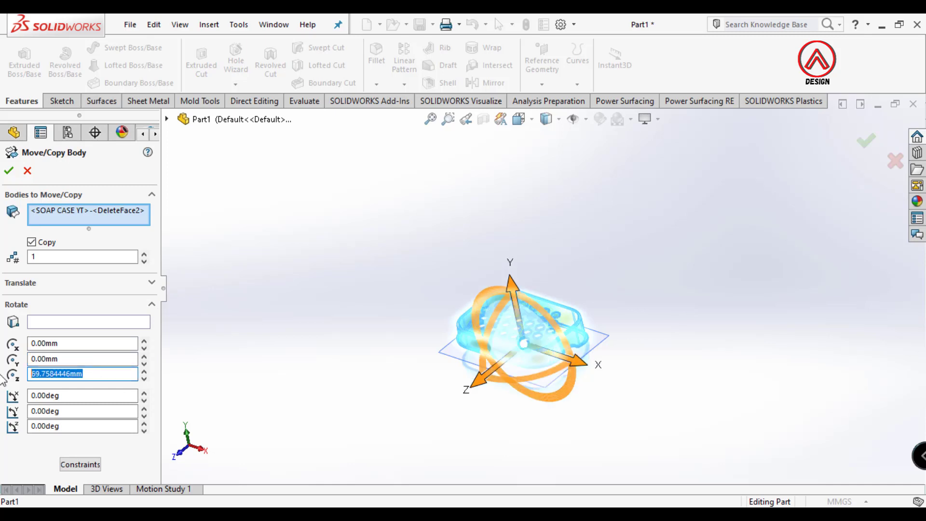
type("0")
Rotate the copy 180 degrees about the Y axis and create the second body
left_click(72, 428)
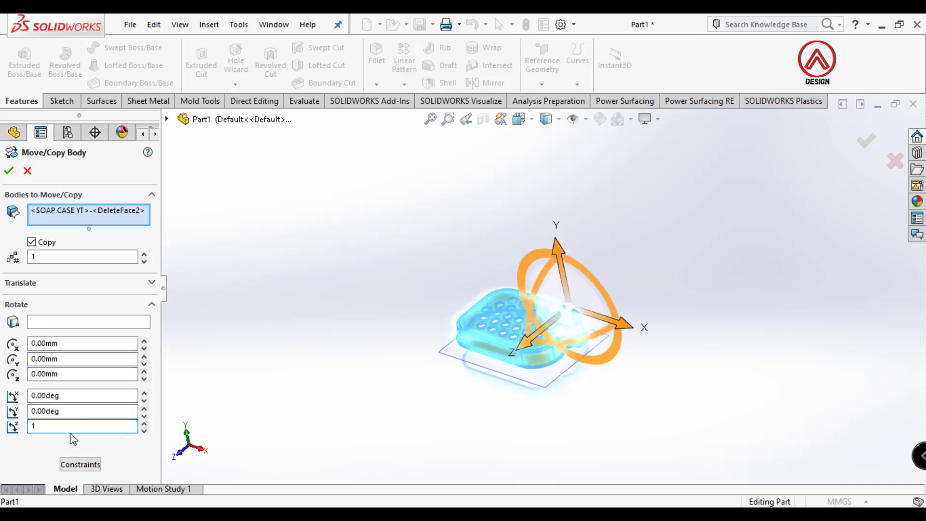
left_click(73, 412)
type("180")
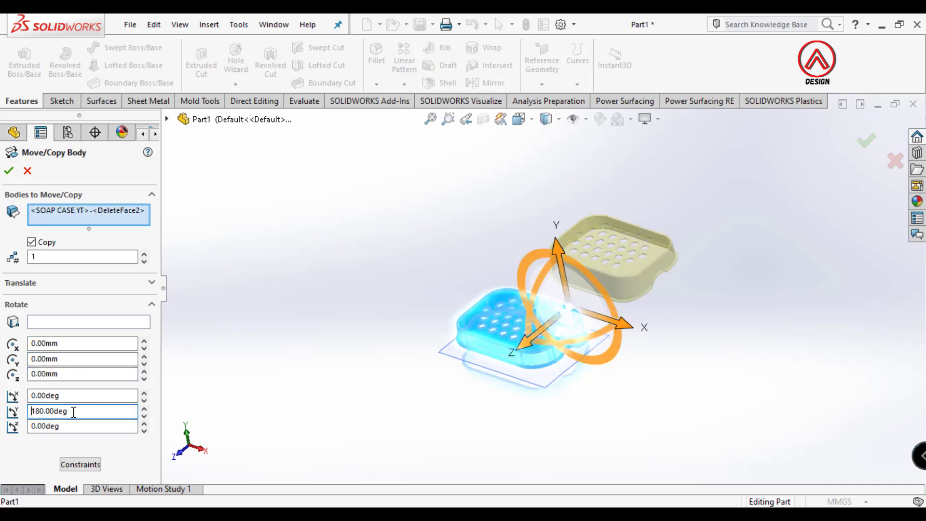
left_click(9, 170)
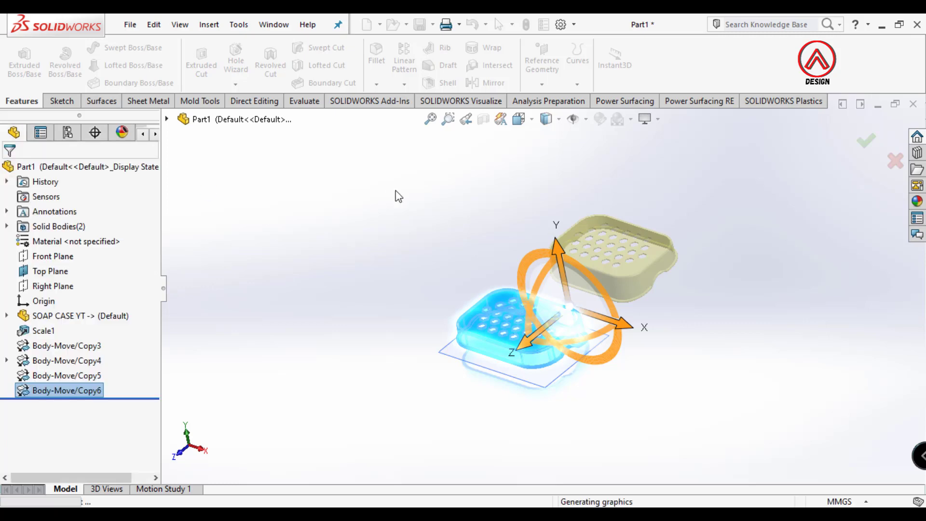
Inspect the layout of the two soap case bodies in the Top view
left_click(520, 119)
left_click(537, 155)
scroll(576, 295, "up", 2)
scroll(569, 300, "down", 2)
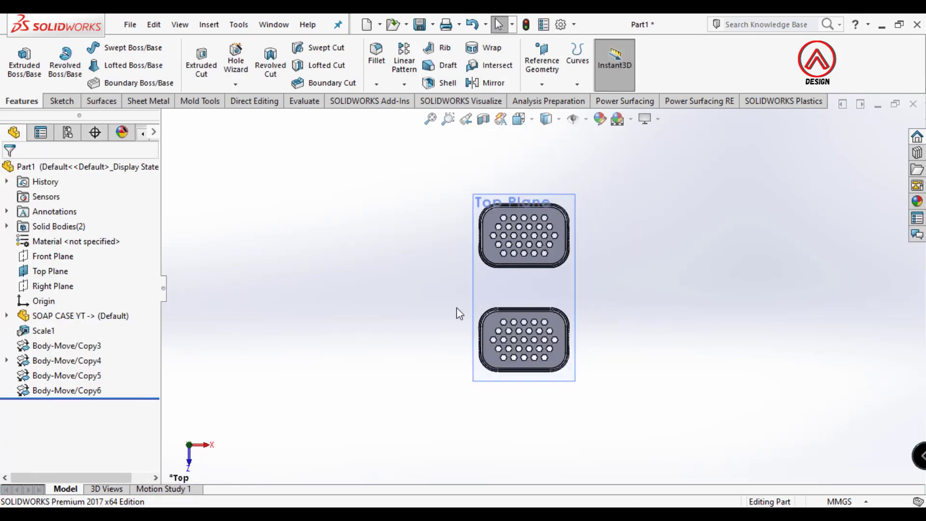
scroll(438, 283, "up", 1)
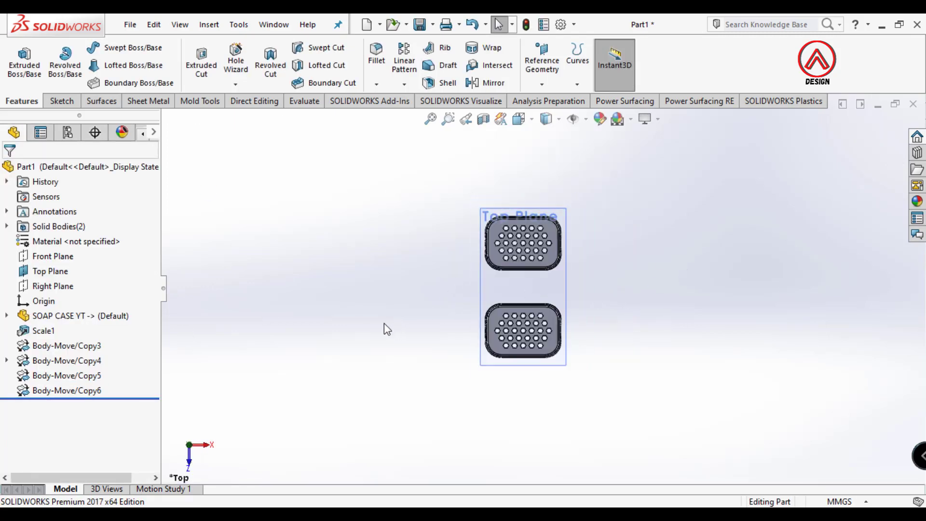
scroll(377, 285, "up", 2)
scroll(320, 268, "down", 1)
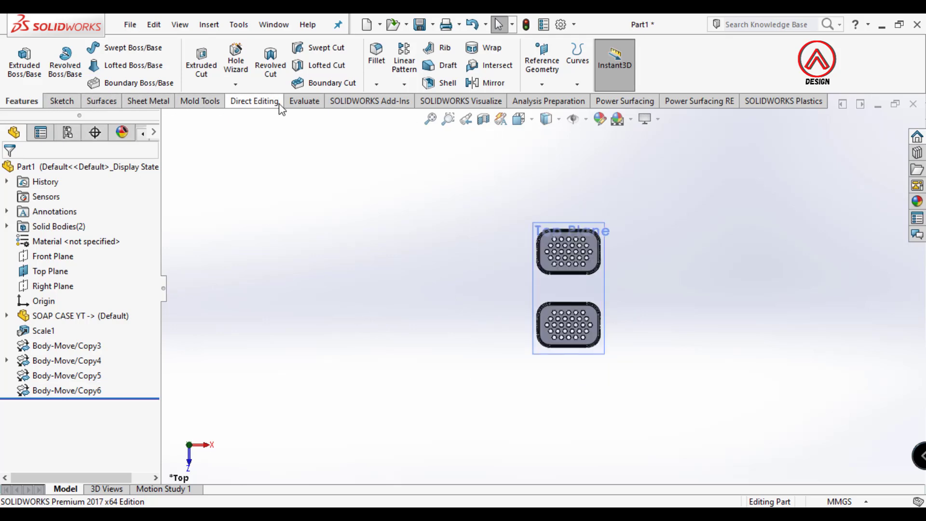
Create a parting line on the +Z soap case body with the Top Plane as pull direction, split faces enabled and draft analysis run
left_click(199, 106)
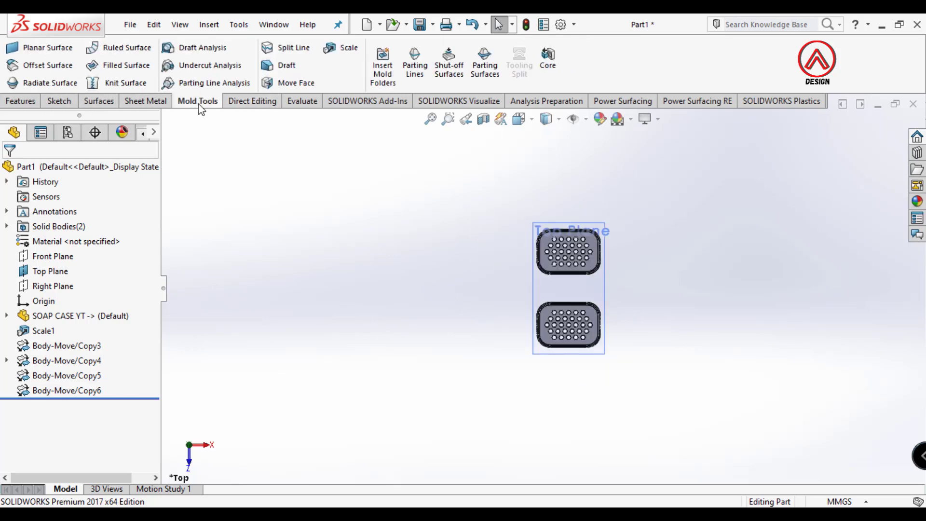
left_click(414, 68)
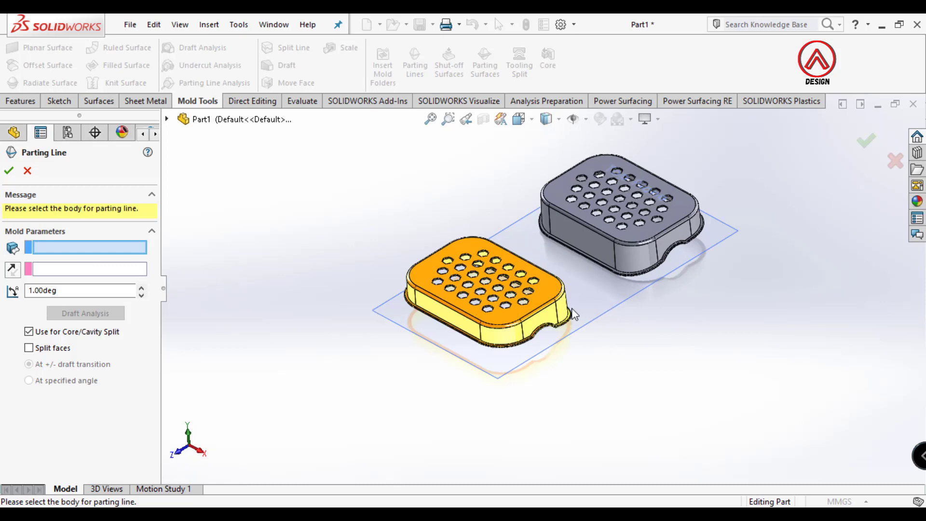
middle_click_drag(573, 311, 332, 295)
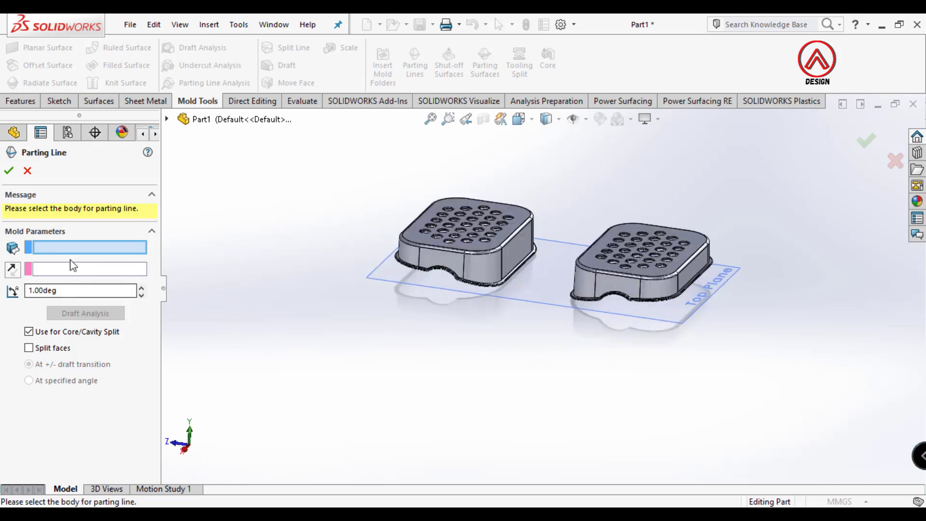
left_click(422, 251)
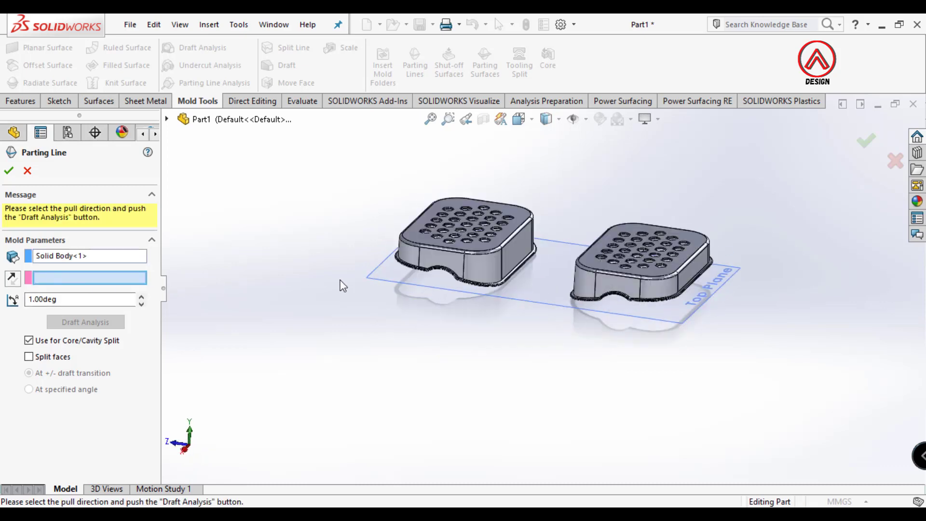
left_click(380, 280)
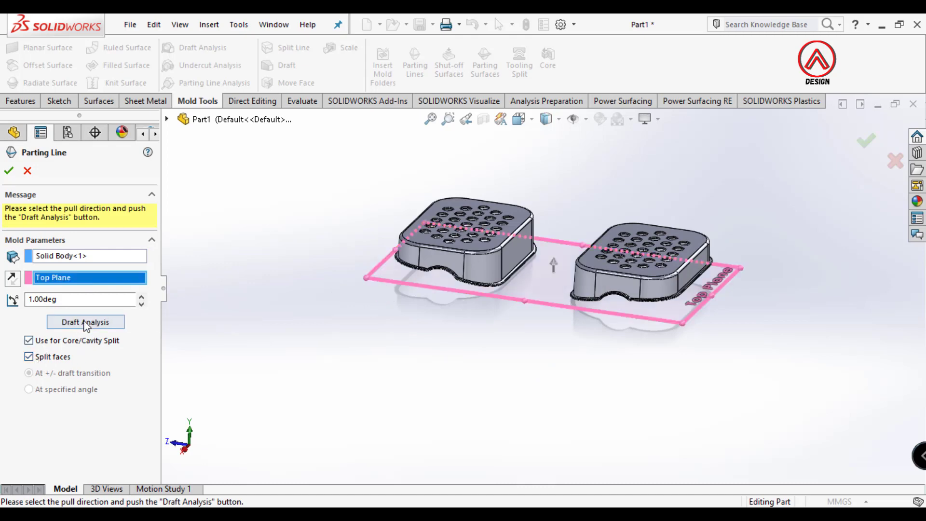
scroll(489, 295, "down", 5)
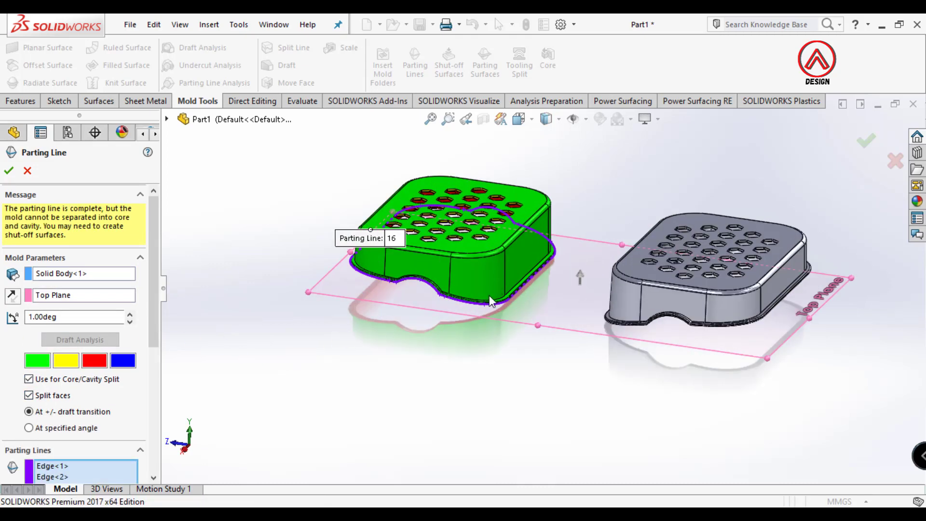
scroll(458, 288, "up", 3)
key("Return")
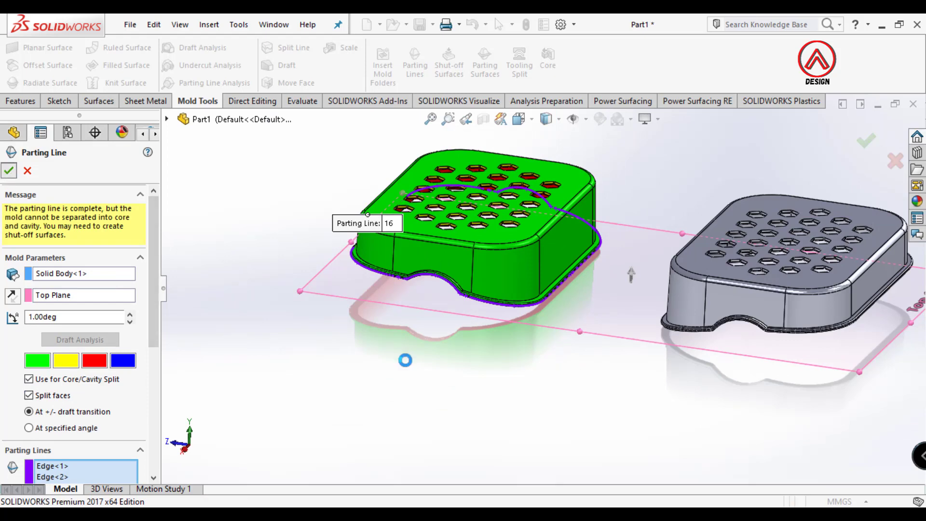
Create knitted, contact-type shut-off surfaces over the hexagonal holes of the body with the parting line
middle_click_drag(573, 311, 601, 324)
scroll(601, 324, "up", 3)
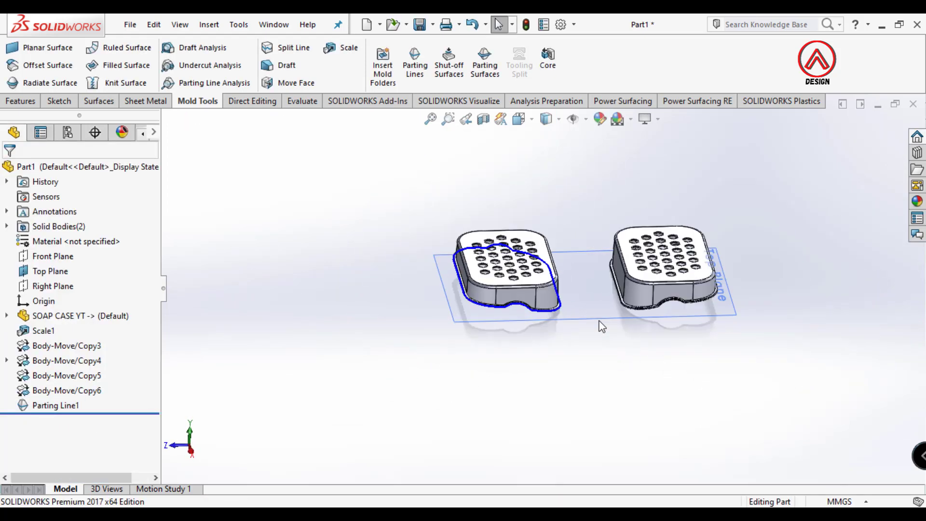
scroll(596, 313, "down", 2)
left_click(448, 60)
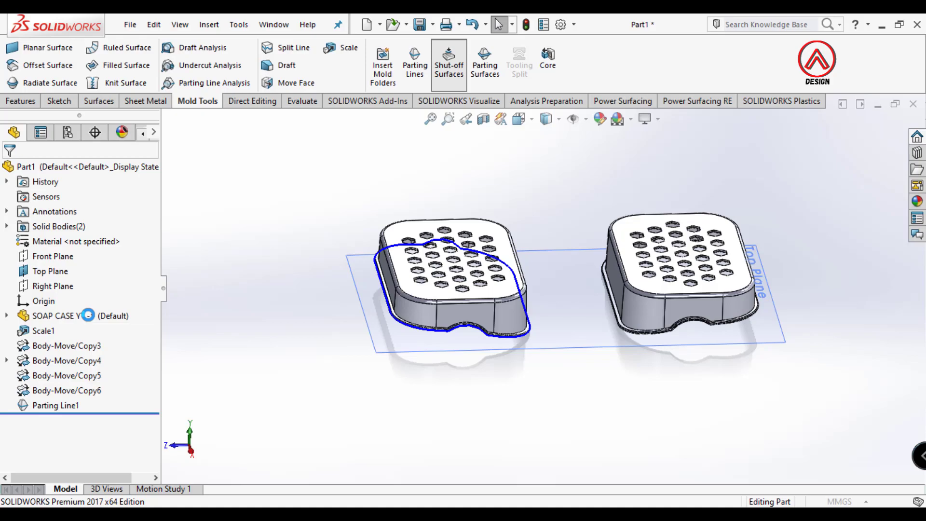
scroll(491, 315, "down", 9)
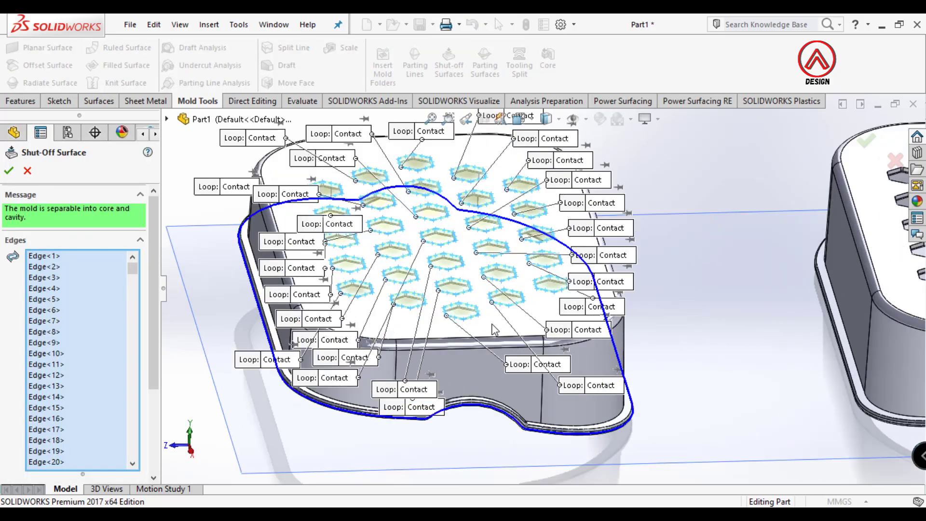
scroll(574, 279, "up", 8)
middle_click_drag(581, 266, 539, 274)
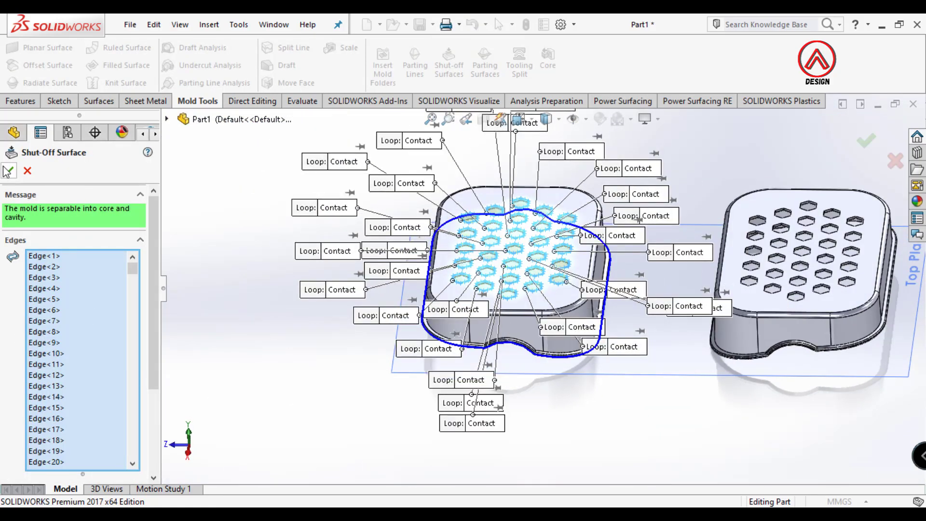
scroll(148, 269, "down", 3)
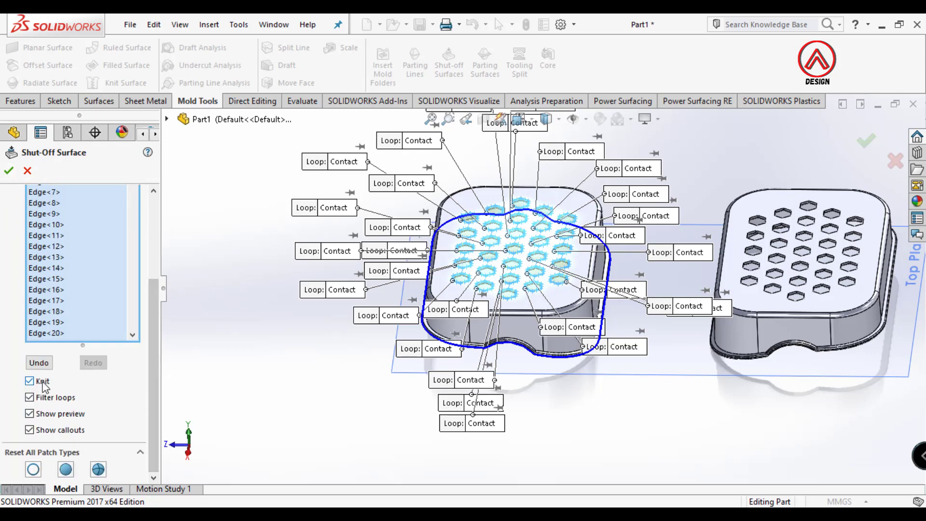
scroll(128, 457, "up", 5)
left_click(9, 170)
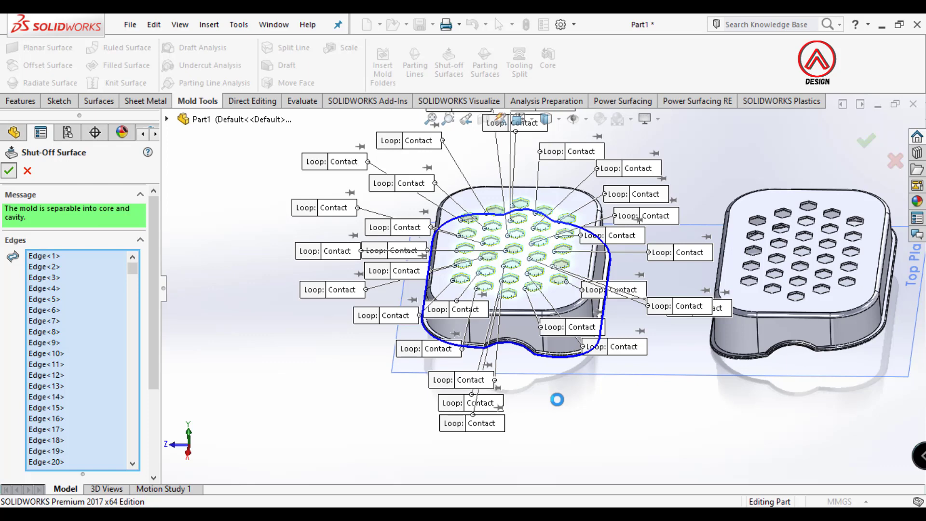
Start a parting surface from the parting line, normal to surface, with a 50 mm distance and sharp smoothing
scroll(558, 399, "up", 3)
scroll(626, 333, "down", 2)
middle_click_drag(627, 289, 543, 140)
left_click(485, 61)
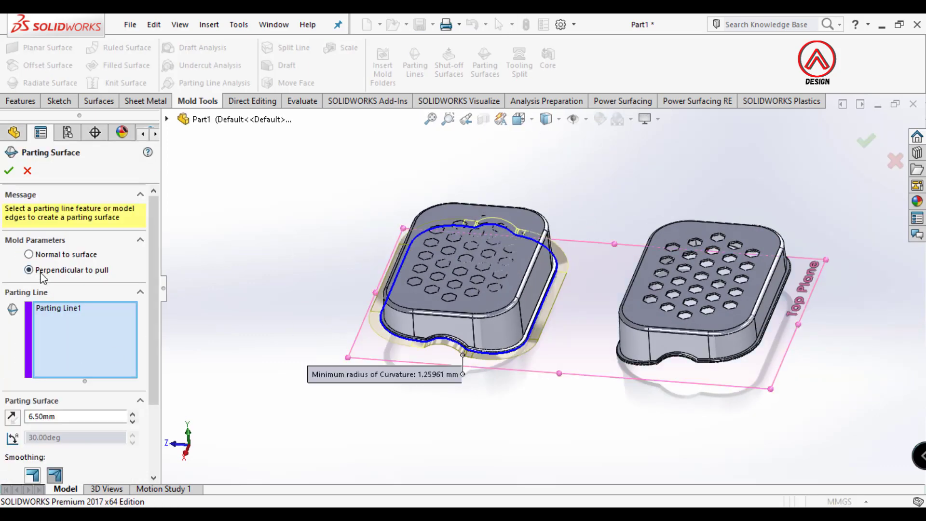
left_click(41, 254)
scroll(94, 391, "down", 1)
left_click(92, 390)
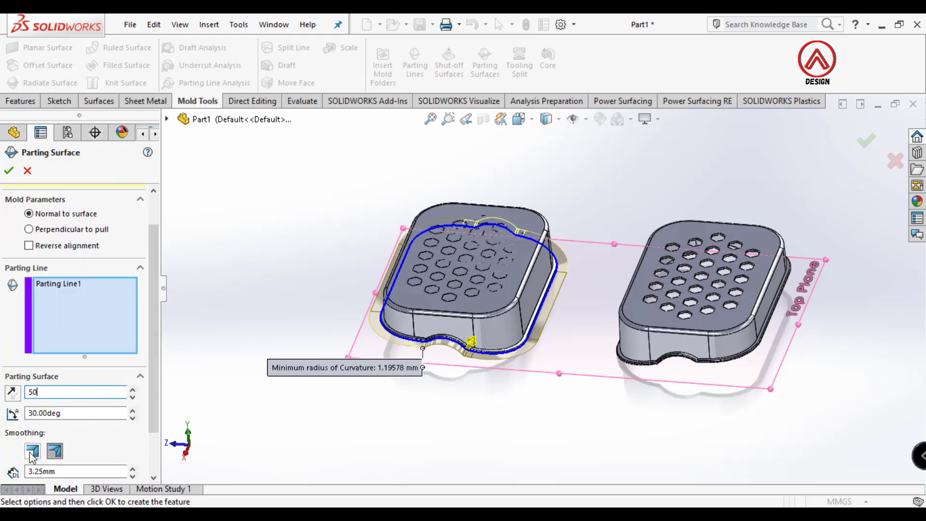
left_click_drag(153, 426, 152, 471)
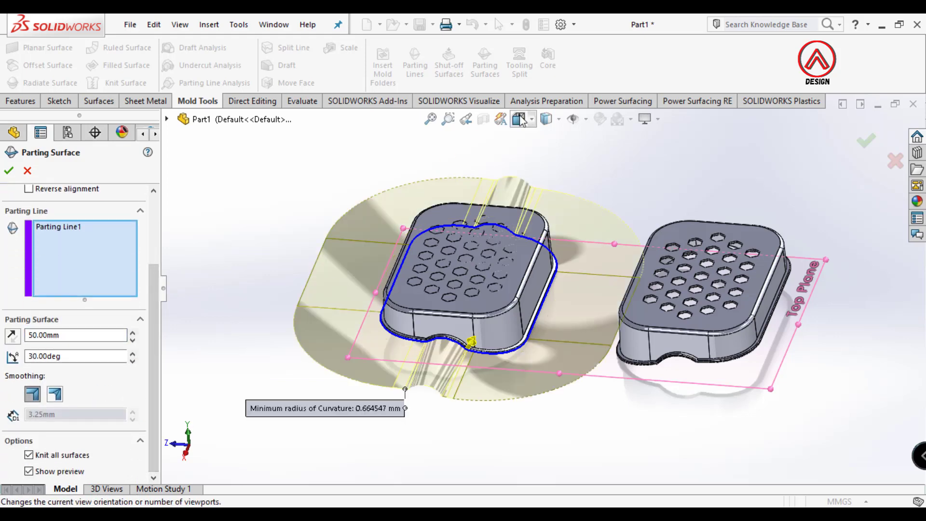
Check the parting surface preview in the Top view and create the surface with all surfaces knitted
left_click(531, 119)
left_click(533, 158)
scroll(559, 283, "up", 2)
scroll(621, 351, "down", 1)
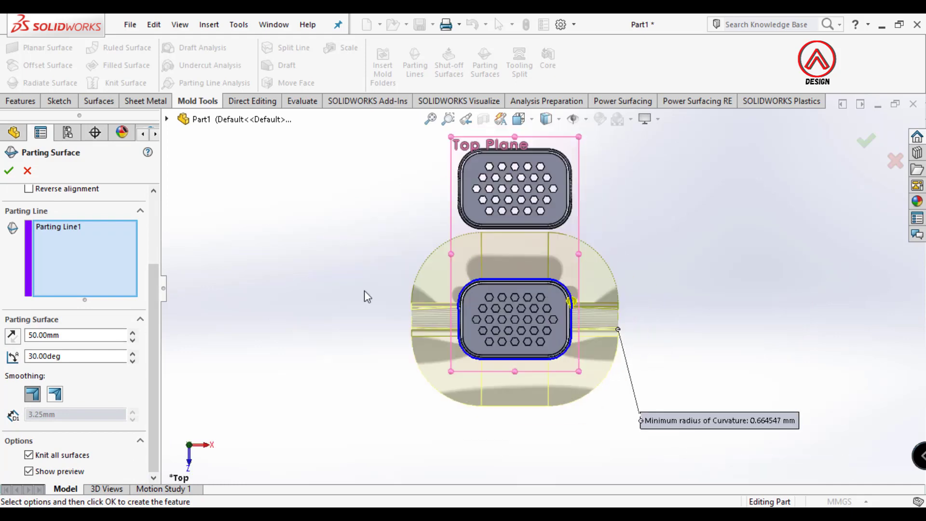
left_click(8, 170)
middle_click_drag(599, 314, 548, 252)
Create a reference axis at the intersection of the Front Plane and the Right Plane
left_click(20, 101)
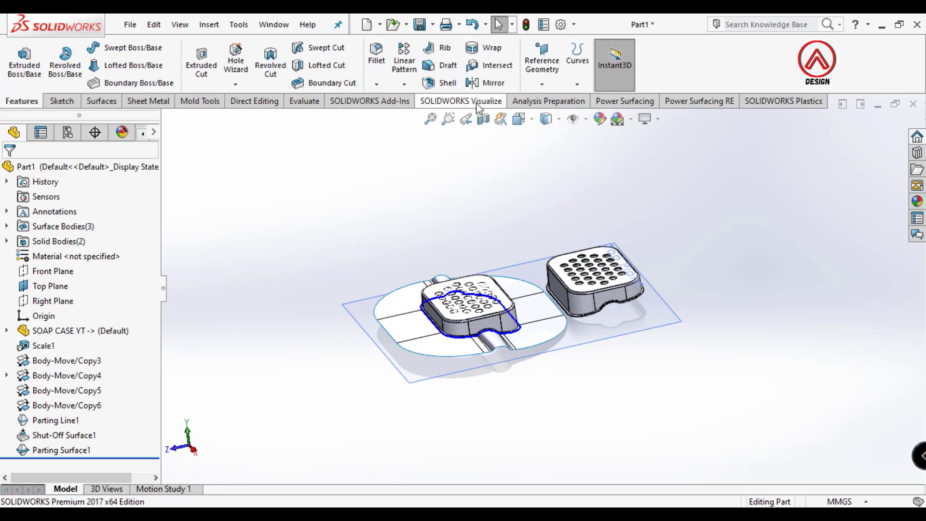
left_click(553, 89)
left_click(552, 116)
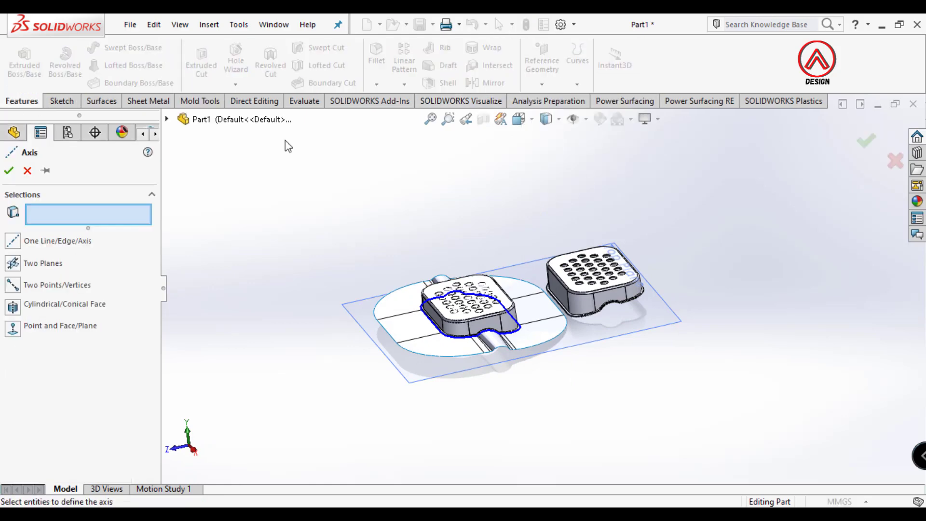
left_click(167, 119)
left_click(225, 223)
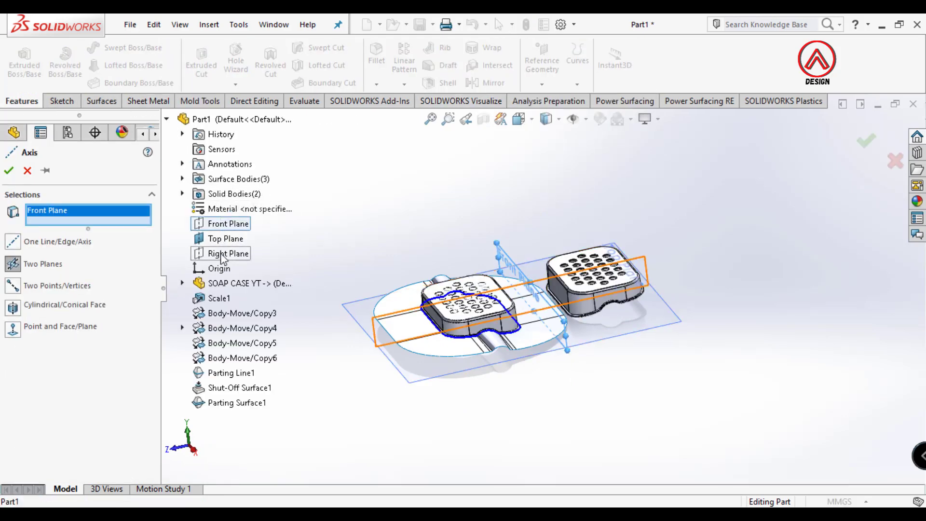
left_click(226, 253)
left_click(9, 170)
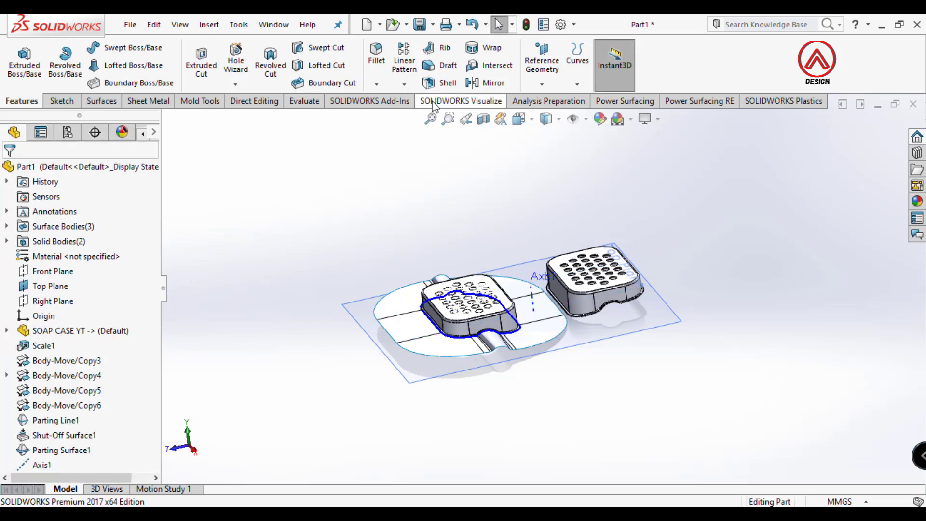
Set up a circular pattern of bodies about the new axis with two equally spaced instances over 360 degrees
left_click(404, 84)
left_click(437, 118)
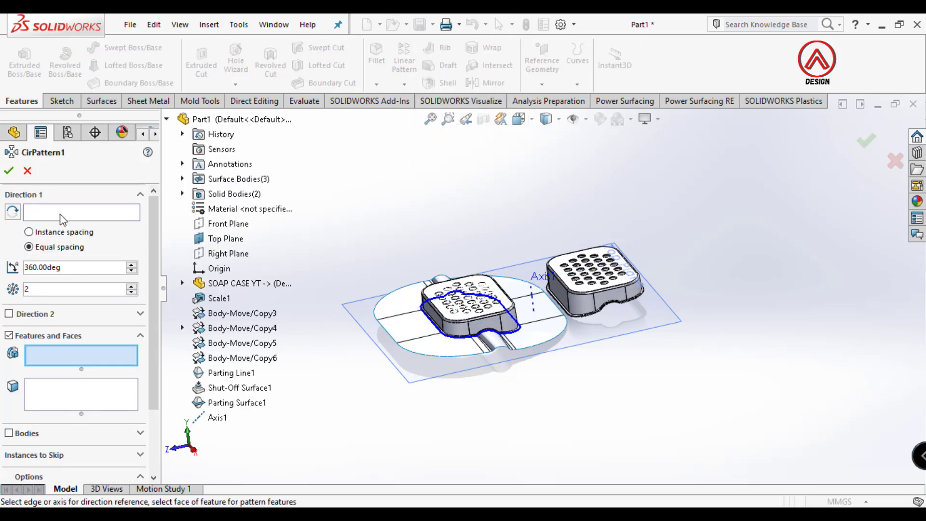
left_click(62, 218)
left_click(532, 308)
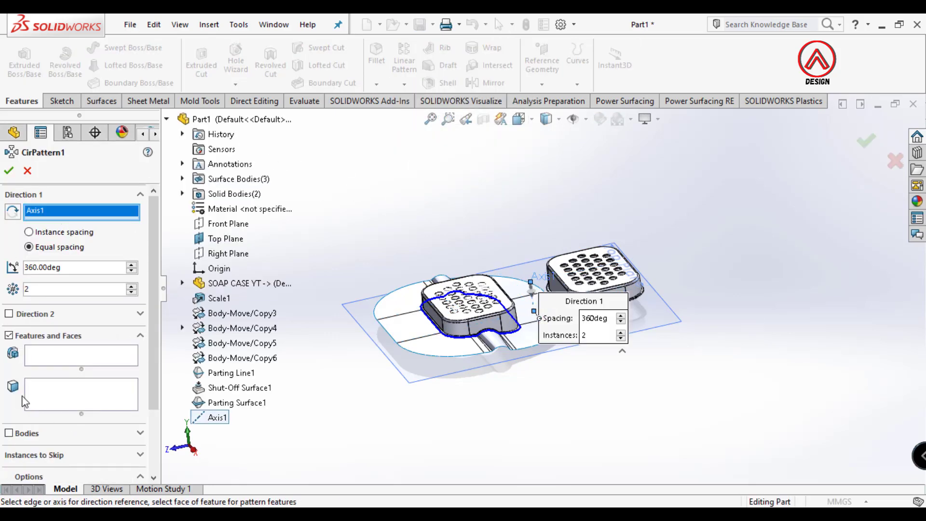
left_click(9, 433)
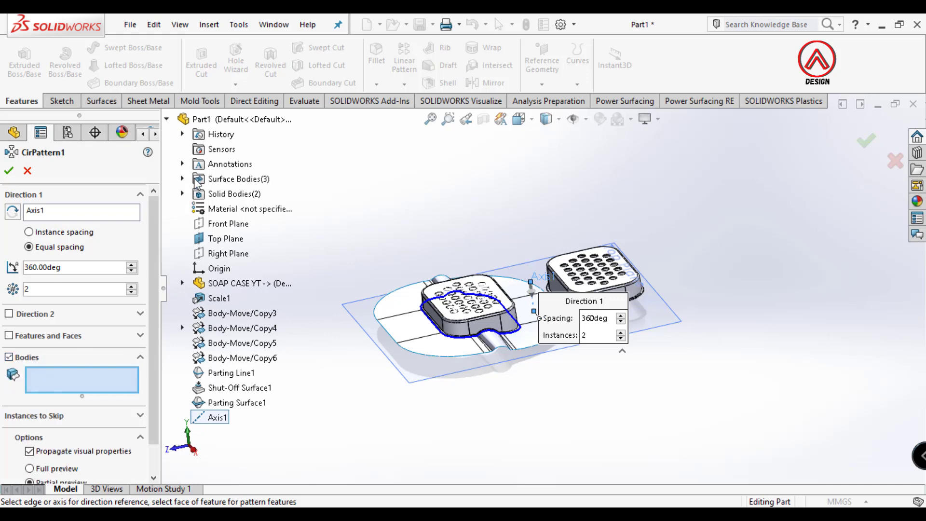
scroll(484, 261, "down", 2)
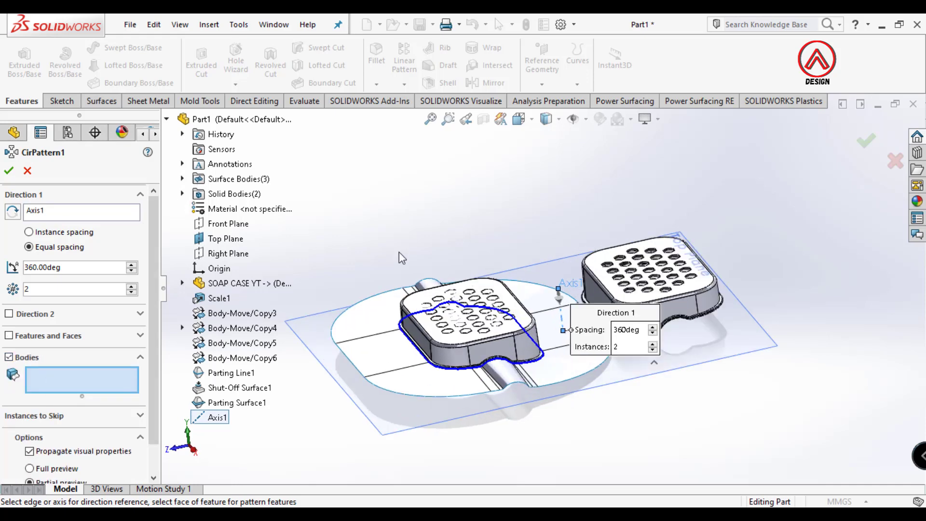
Pattern the cavity shut-off surface, the core shut-off surface and the parting surface around the axis
left_click(182, 179)
left_click(198, 194)
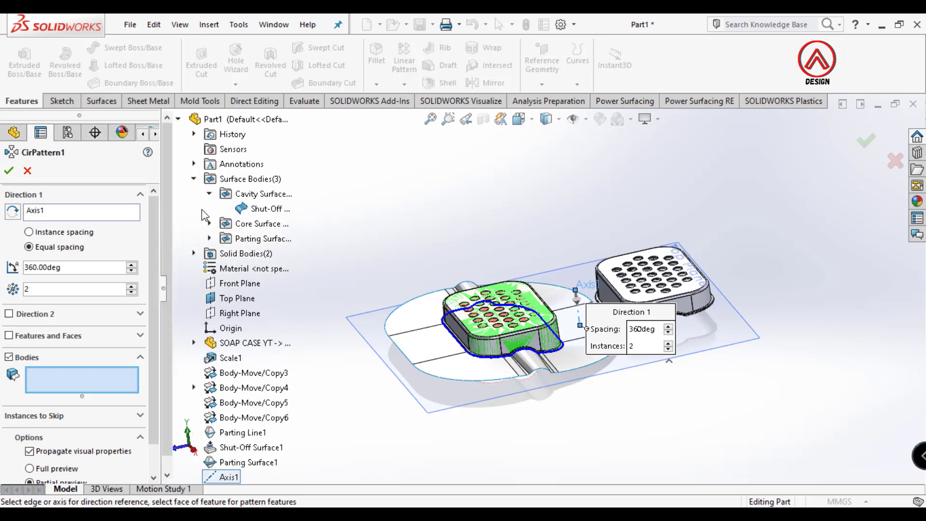
left_click(264, 209)
left_click(209, 223)
left_click(264, 239)
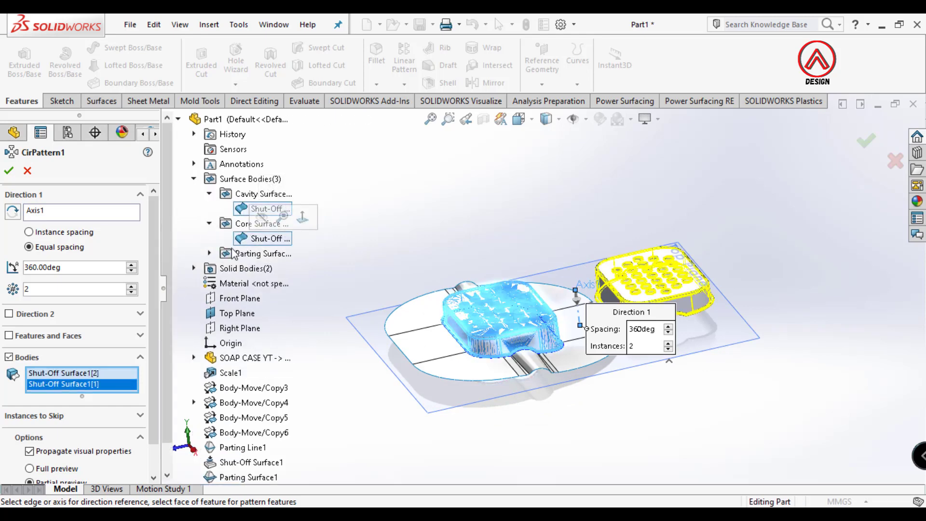
left_click(210, 253)
left_click(264, 268)
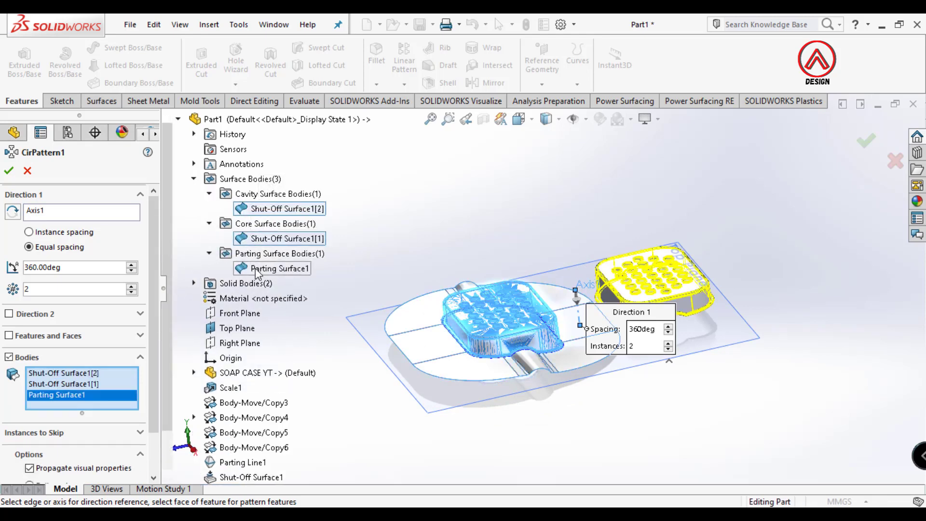
left_click(11, 171)
middle_click_drag(506, 212, 550, 319)
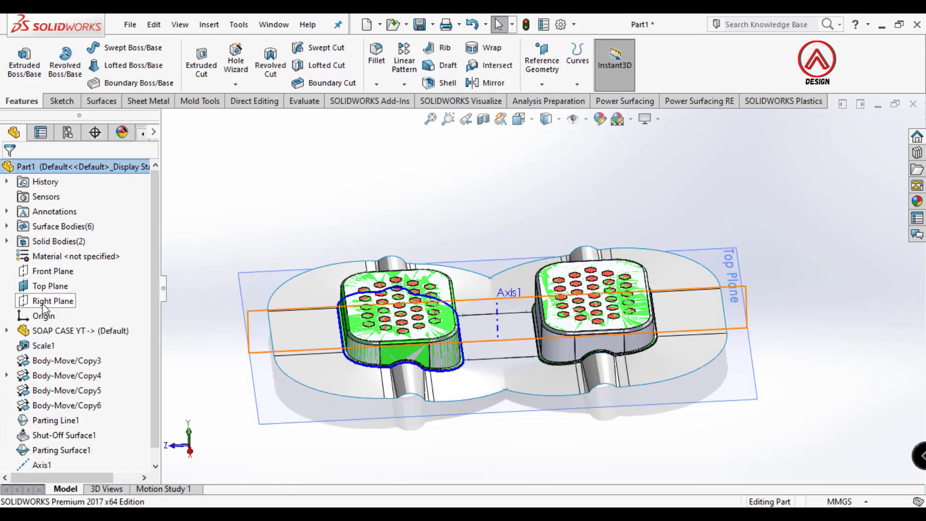
Hide the Top Plane and trim the overlapping parting surfaces at the Front Plane, keeping the outer portion of each
left_click(45, 286)
left_click(78, 268)
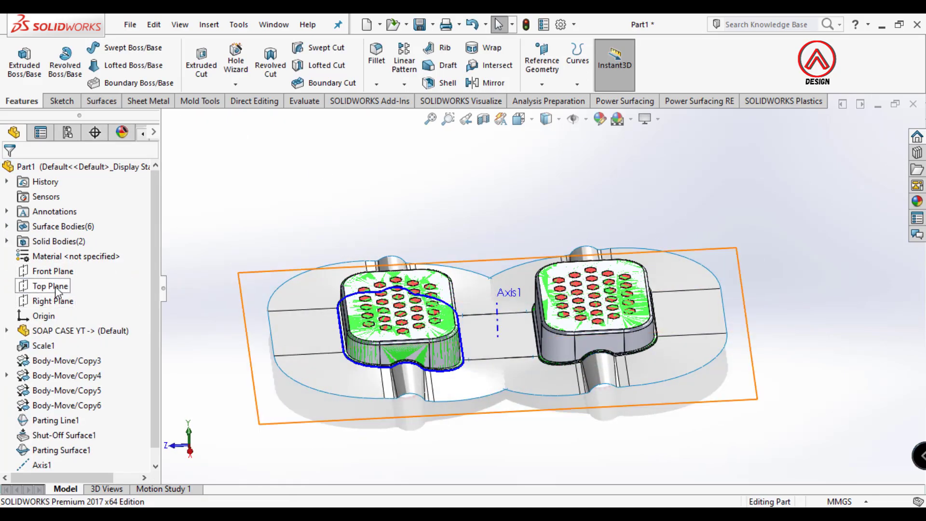
left_click(52, 271)
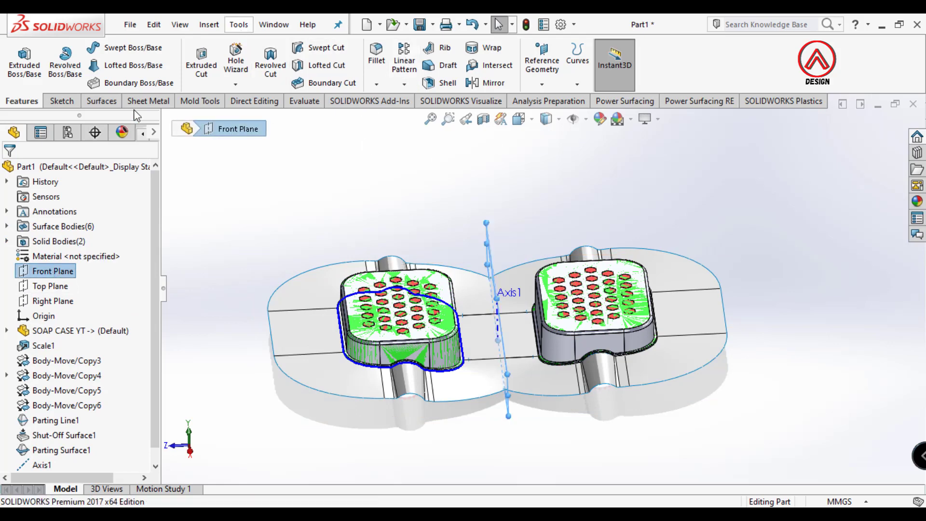
left_click(101, 101)
left_click(501, 64)
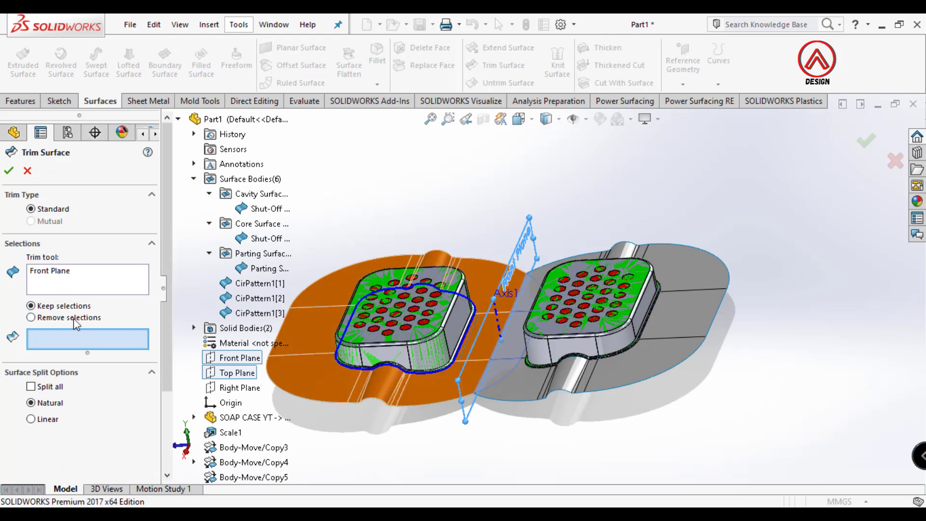
left_click(386, 359)
left_click(384, 363)
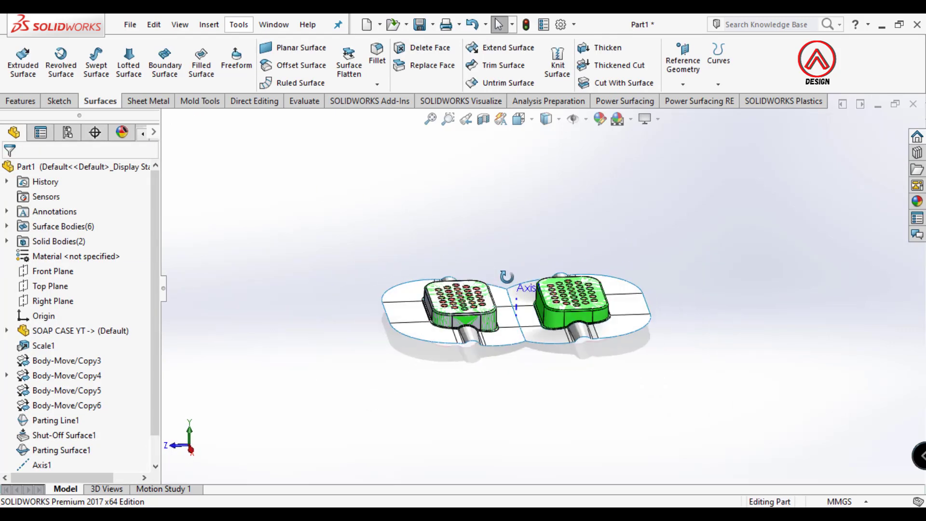
Sketch a center rectangle about 146 by 250 mm around the origin on the Top Plane
left_click(518, 119)
left_click(539, 134)
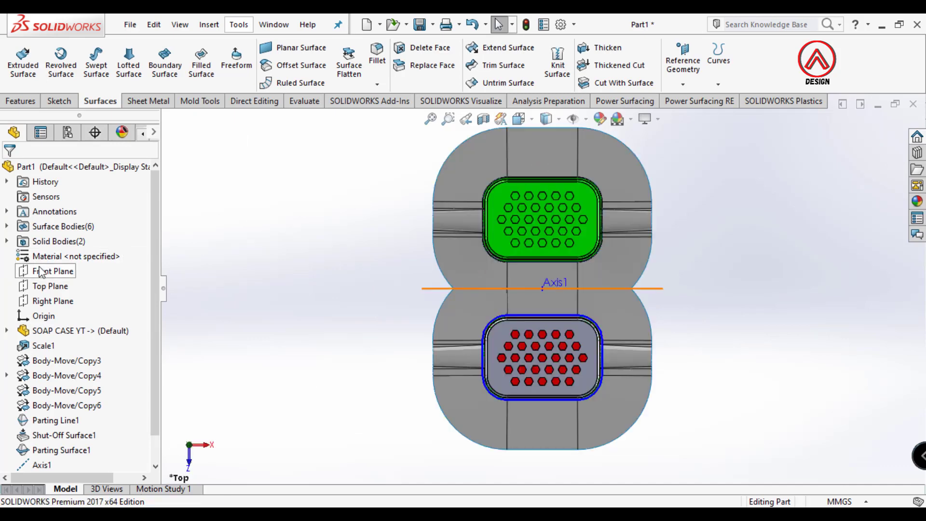
left_click(48, 286)
left_click(47, 263)
left_click(89, 64)
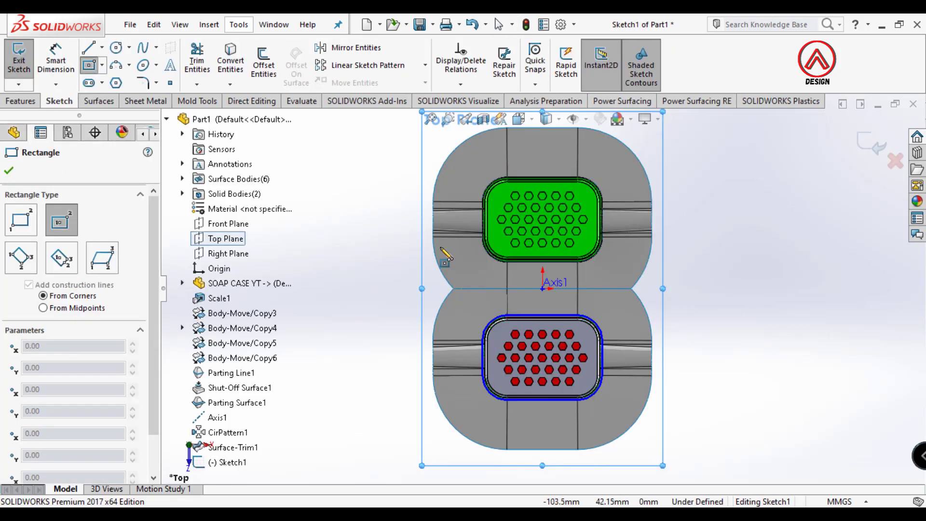
left_click(534, 293)
scroll(533, 293, "up", 2)
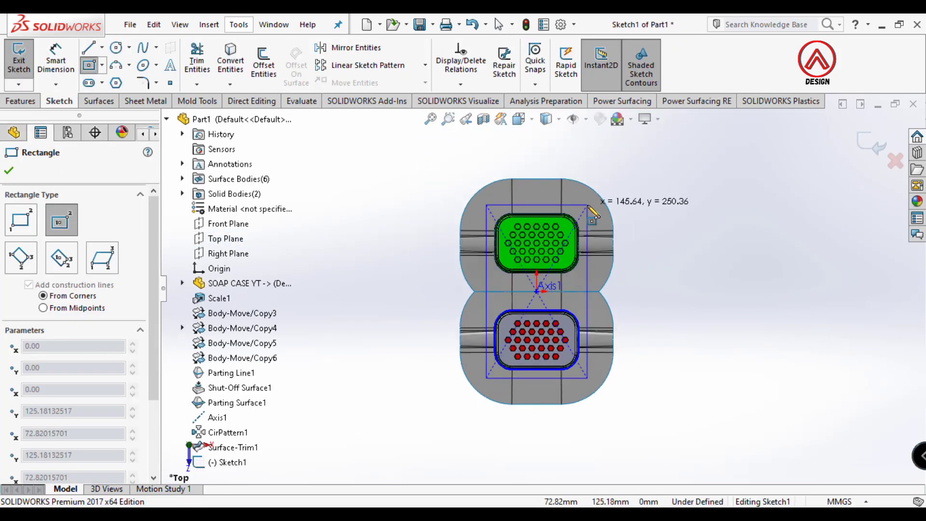
left_click(587, 205)
Dimension the rectangle 160 mm wide and 270 mm long, and finish the sketch
key("d")
left_click(531, 205)
left_click(540, 156)
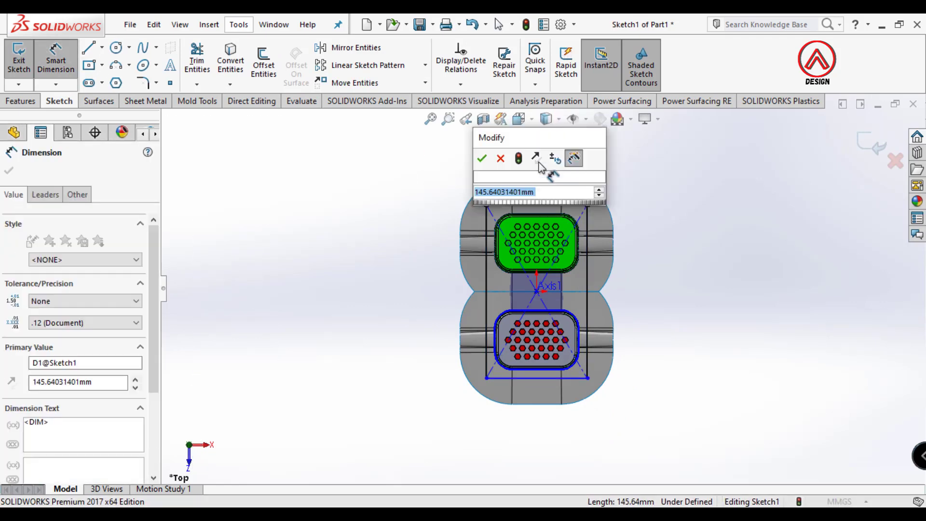
type("160")
key("Return")
left_click(593, 282)
left_click(657, 285)
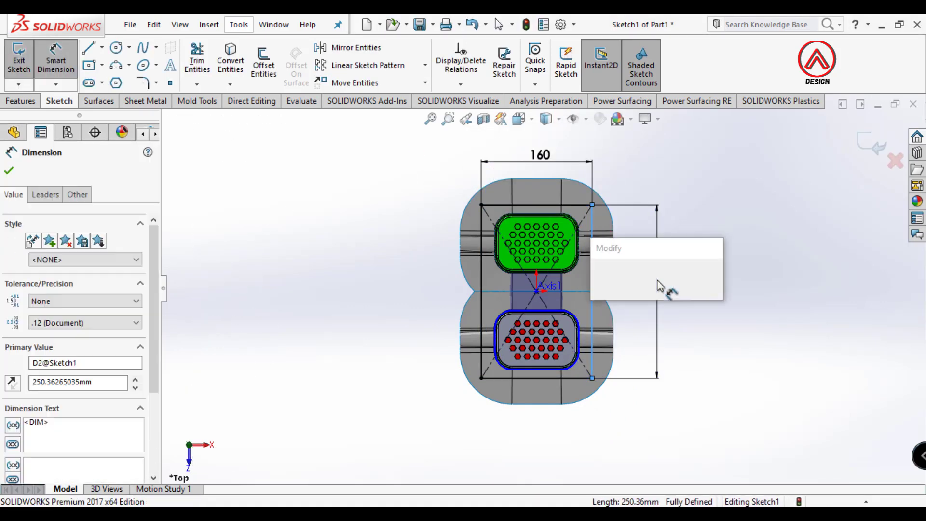
type("270")
key("Return")
middle_click_drag(585, 299, 97, 205)
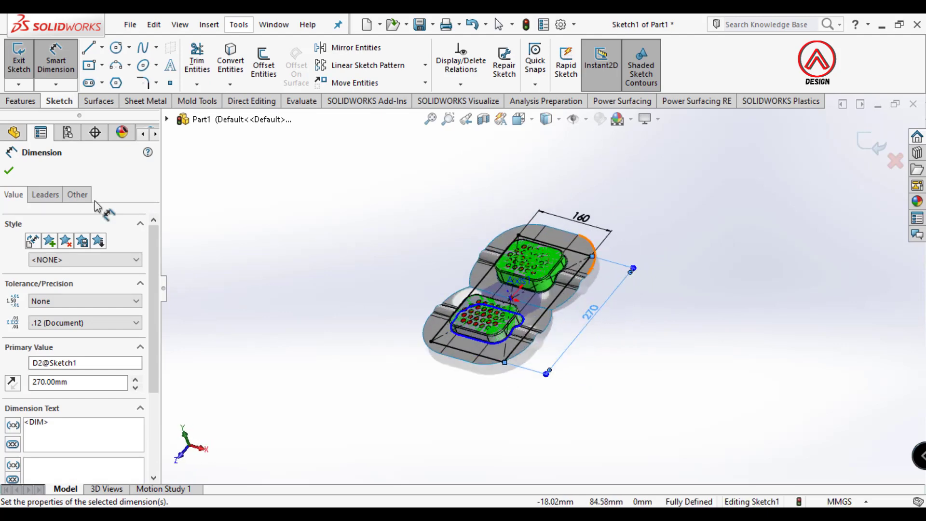
left_click(9, 172)
left_click(208, 103)
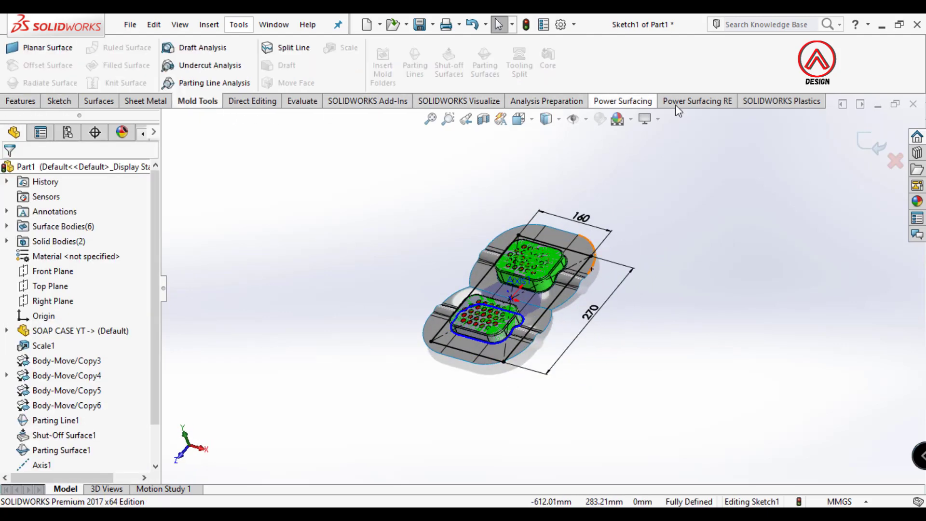
left_click(870, 148)
Start a Tooling Split from the rectangle, adding CirPattern1[2] to the core and CirPattern1[3] to the cavity surfaces
left_click(518, 61)
mouse_move(601, 271)
middle_mouse_down()
mouse_move(521, 207)
mouse_move(557, 295)
mouse_move(528, 289)
middle_mouse_up()
scroll(442, 300, "down", 3)
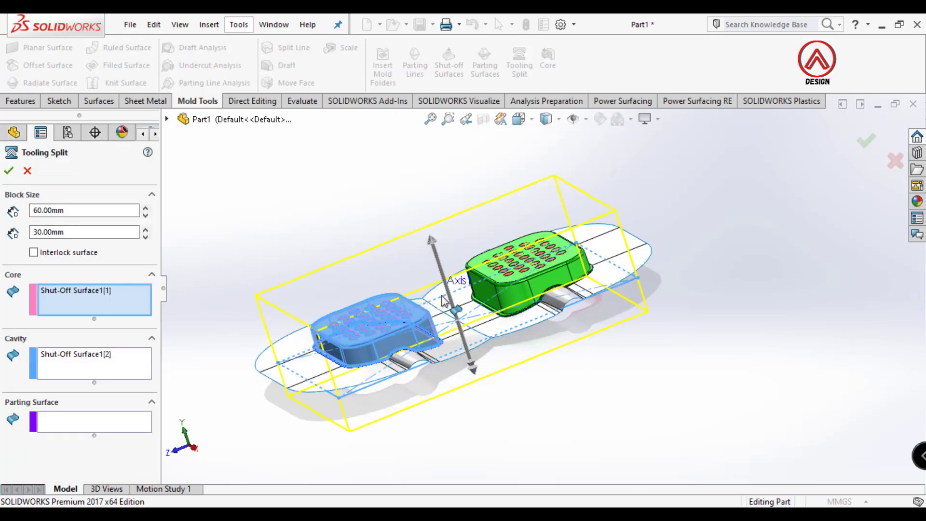
middle_click_drag(442, 300, 134, 315)
left_click(166, 118)
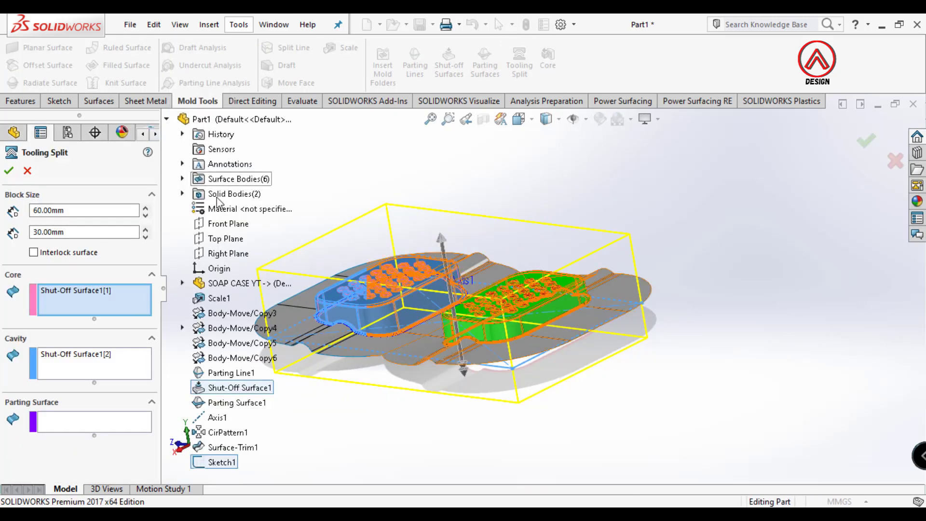
left_click(183, 179)
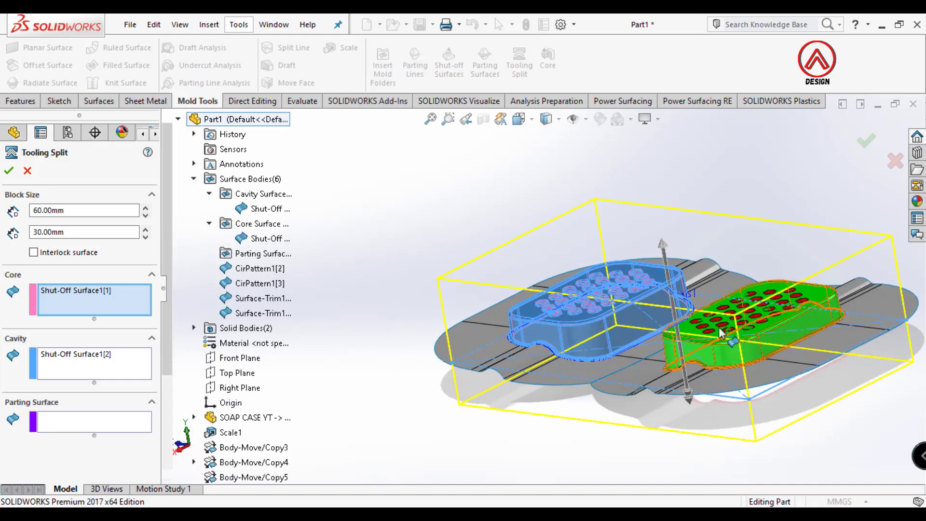
scroll(445, 319, "down", 10)
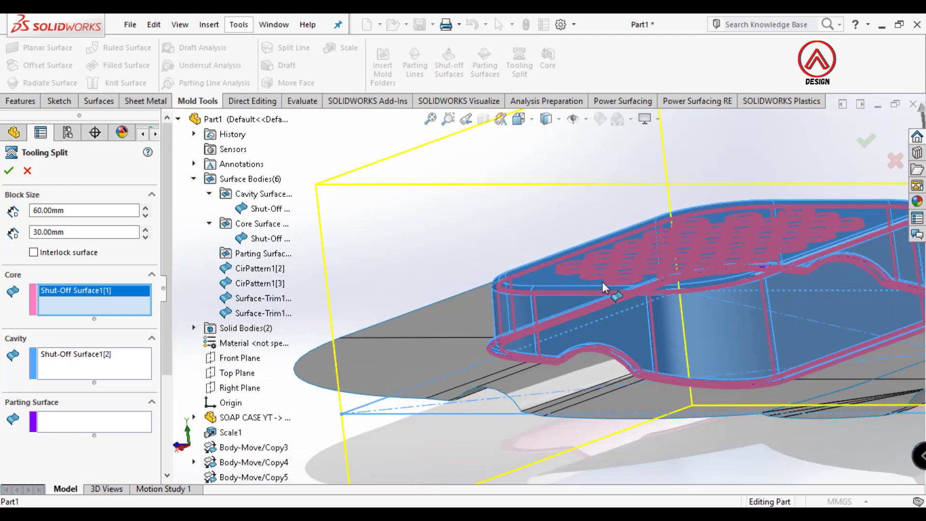
left_click(250, 275)
left_click(134, 348)
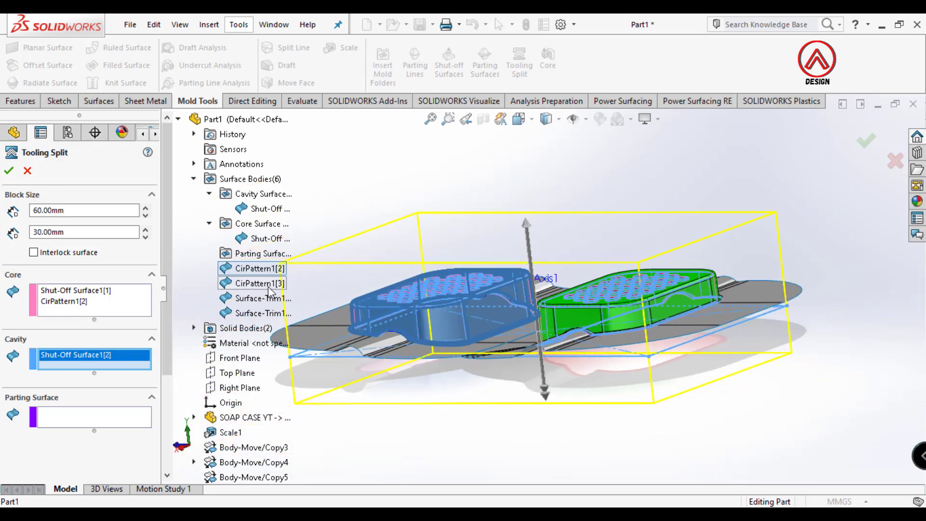
left_click(240, 288)
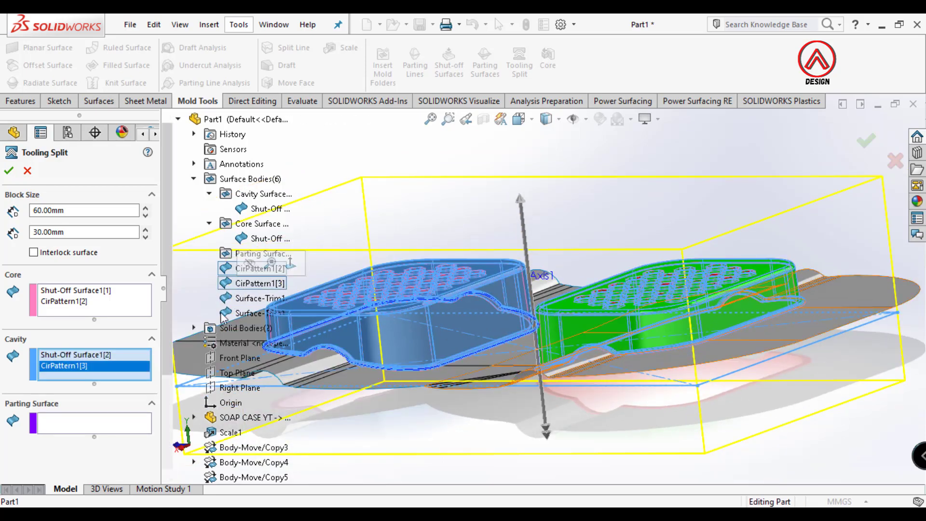
Assign both trimmed surfaces as parting surfaces and create the tooling split with block sizes of 60 mm and 30 mm
left_click(82, 425)
left_click(326, 388)
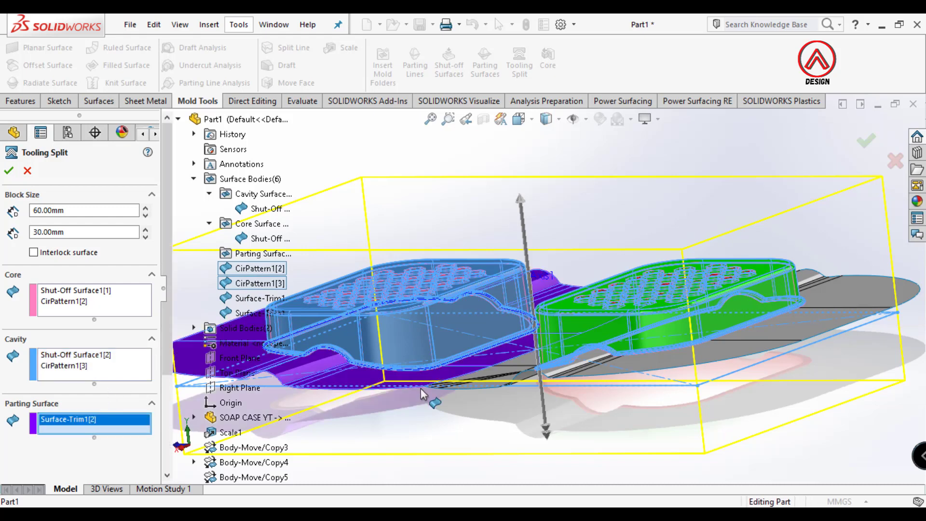
left_click(758, 345)
middle_click_drag(738, 368, 571, 416)
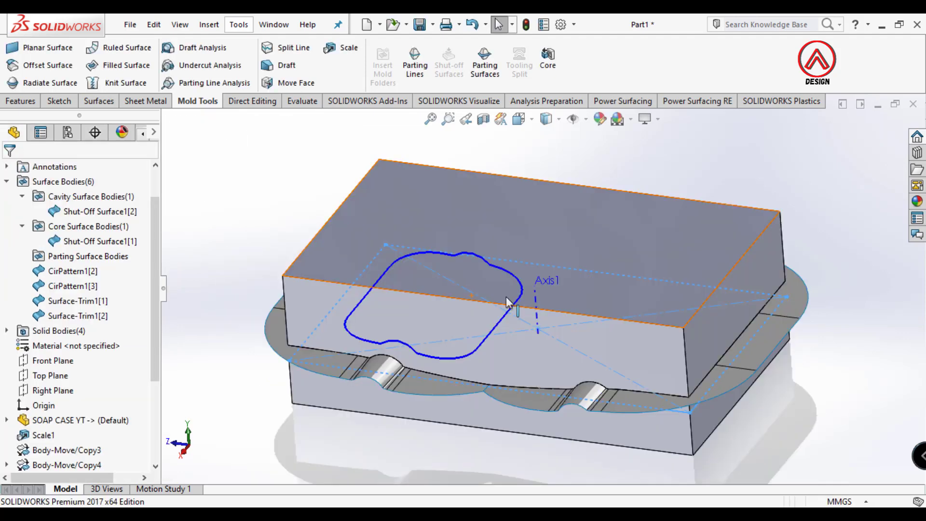
Hide the cavity and core shut-off surfaces and all the patterned and trimmed surface bodies
scroll(72, 268, "up", 1)
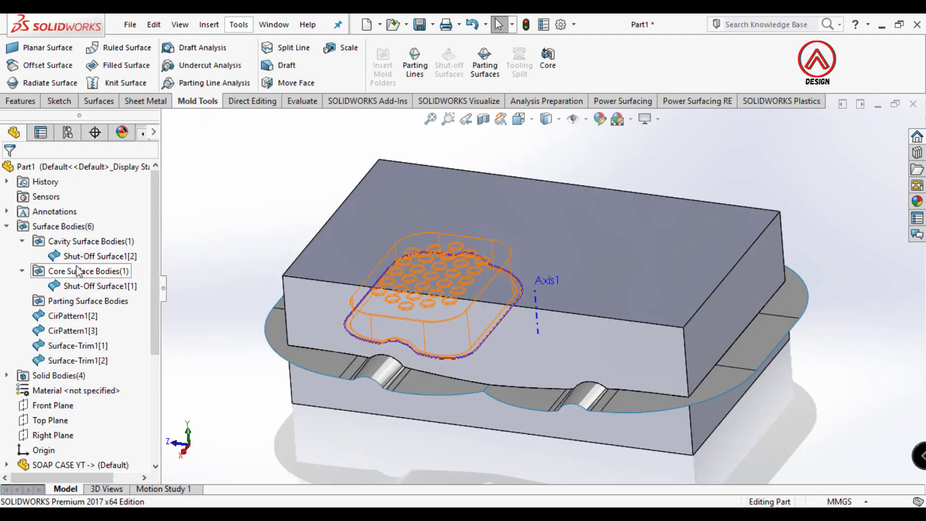
left_click(90, 253)
left_click(89, 237)
left_click(81, 287)
left_click(92, 269)
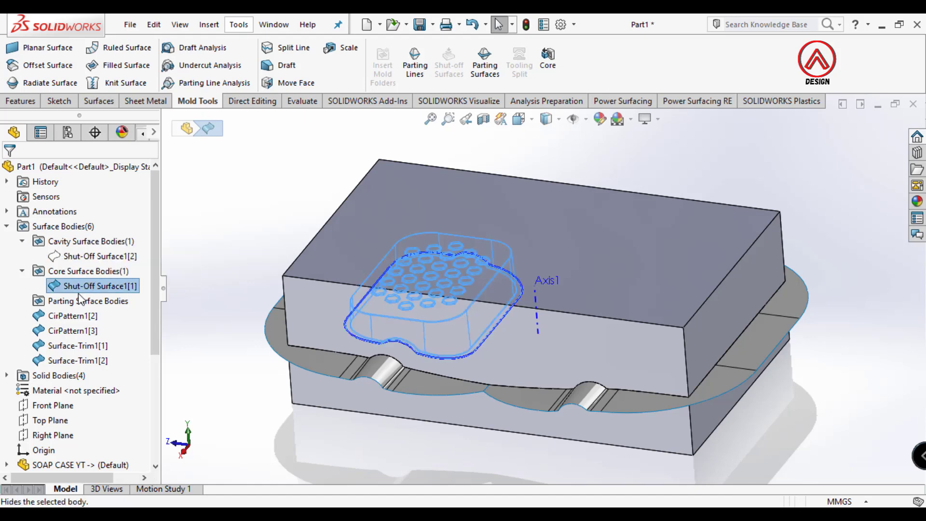
left_click(67, 317)
left_click(64, 356, "shift")
left_click(7, 226)
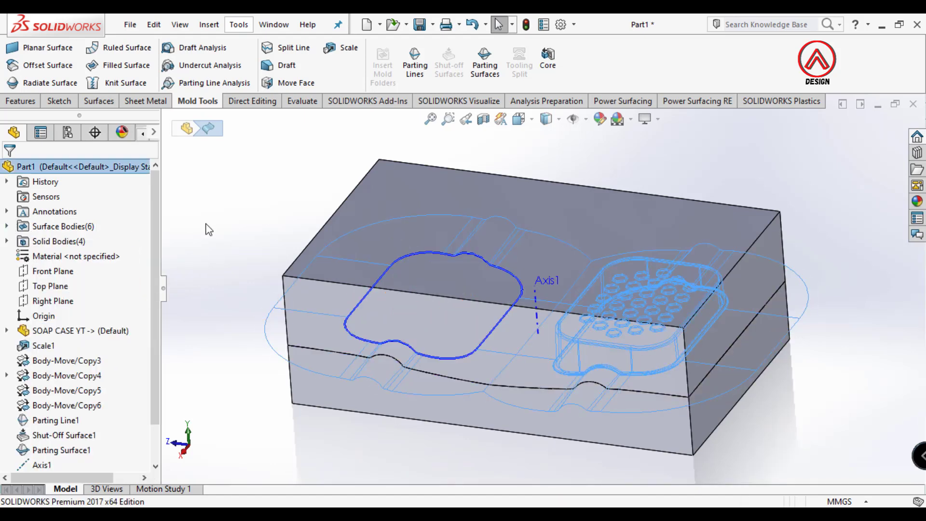
key("f")
left_click(513, 309)
left_click(549, 321)
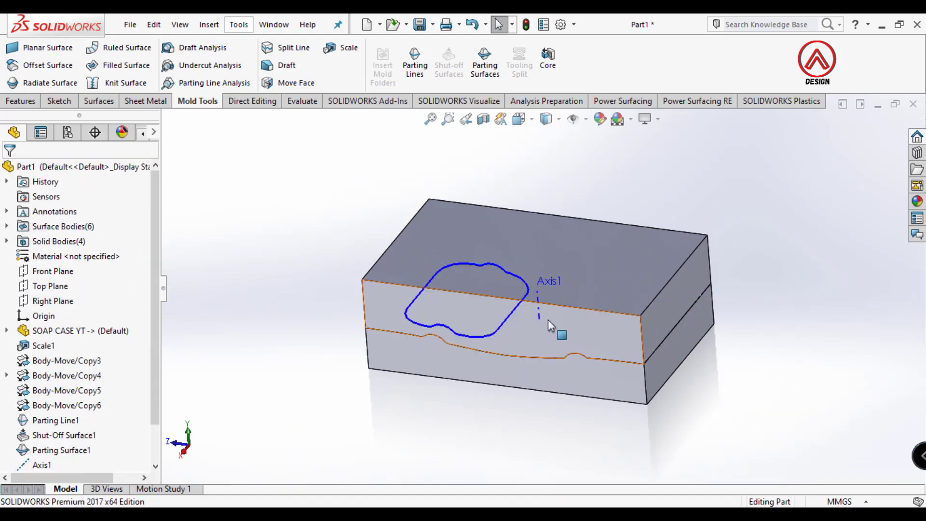
Hide Parting Line1 so its outline is no longer drawn over the mold blocks
left_click(52, 420)
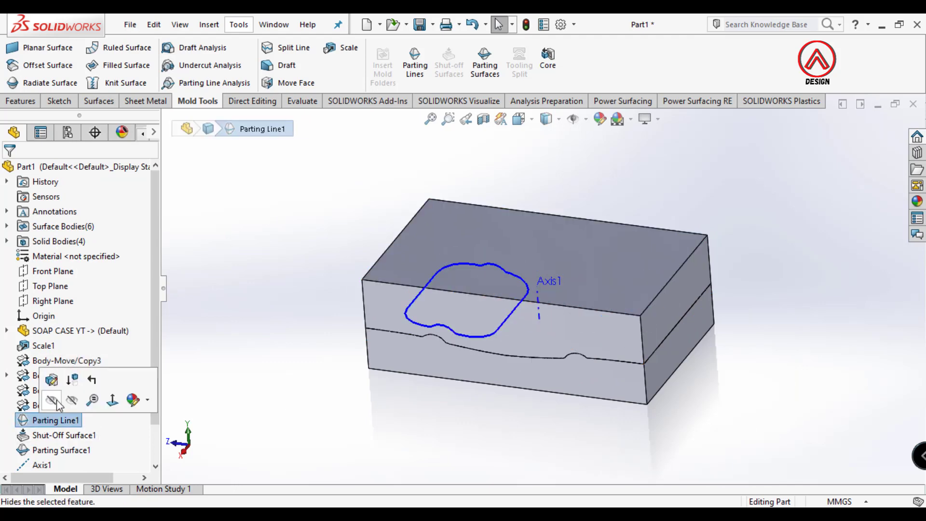
left_click(56, 401)
left_click(48, 420)
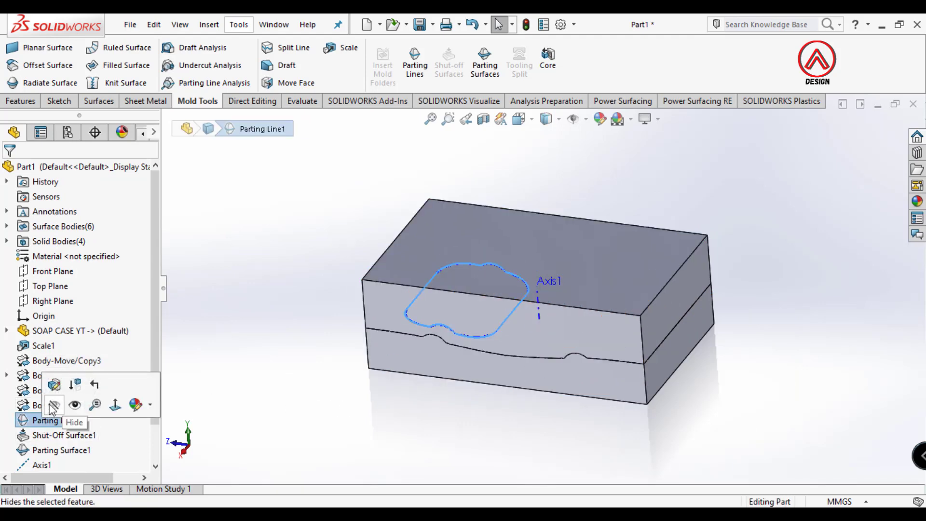
left_click(569, 318)
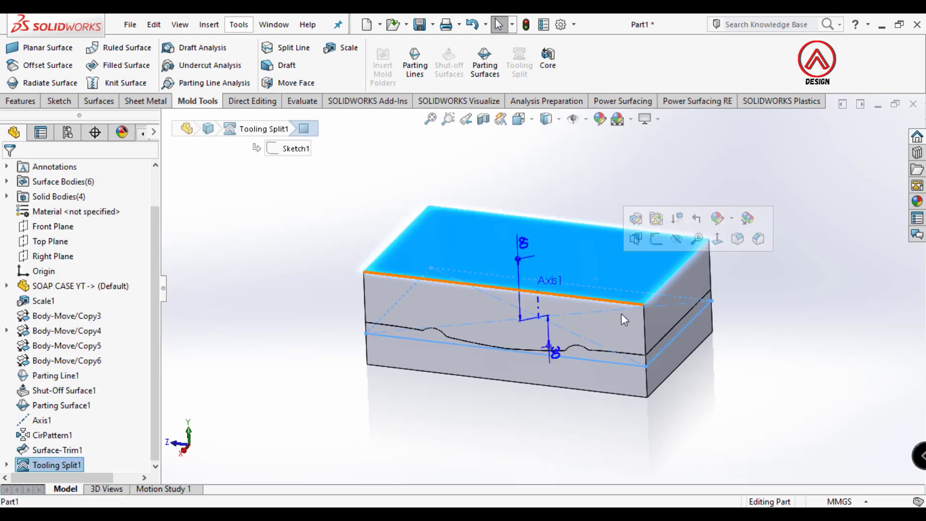
Isolate the upper and lower mold blocks in turn to examine their molding faces, ending the isolation each time
right_click(627, 330)
left_click(660, 421)
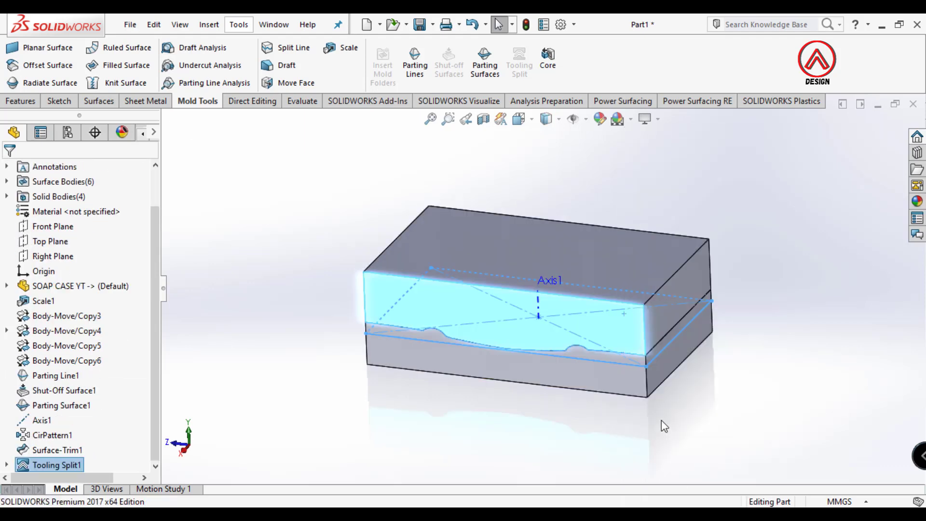
middle_click_drag(554, 428, 583, 188)
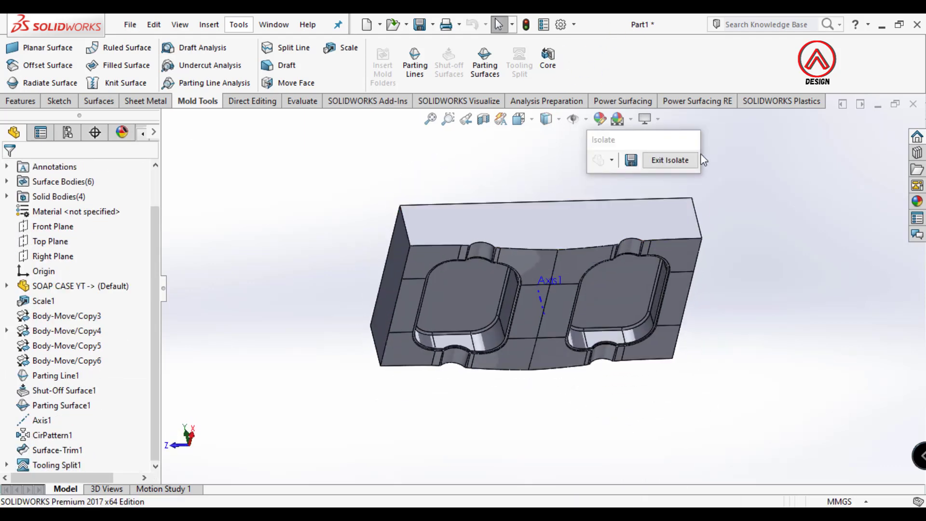
left_click(675, 160)
middle_click_drag(614, 275, 509, 229)
right_click(588, 354)
left_click(625, 420)
left_click(670, 160)
scroll(477, 263, "up", 2)
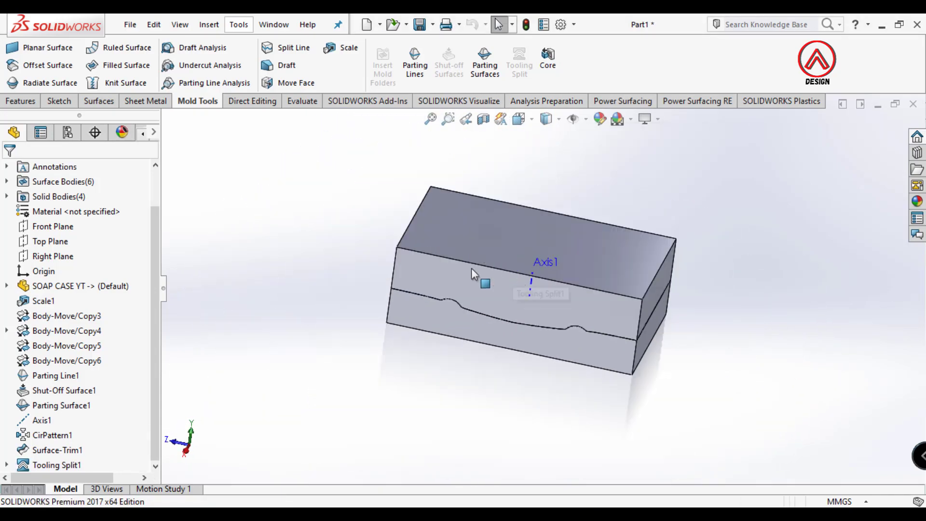
Isolate the lower mold block so that only it is displayed
middle_click_drag(473, 270, 520, 305)
right_click(481, 311)
left_click(514, 424)
On the block's flat underside, sketch a center rectangle about 256 by 373 mm around the origin, enclosing the block outline
left_click(520, 310)
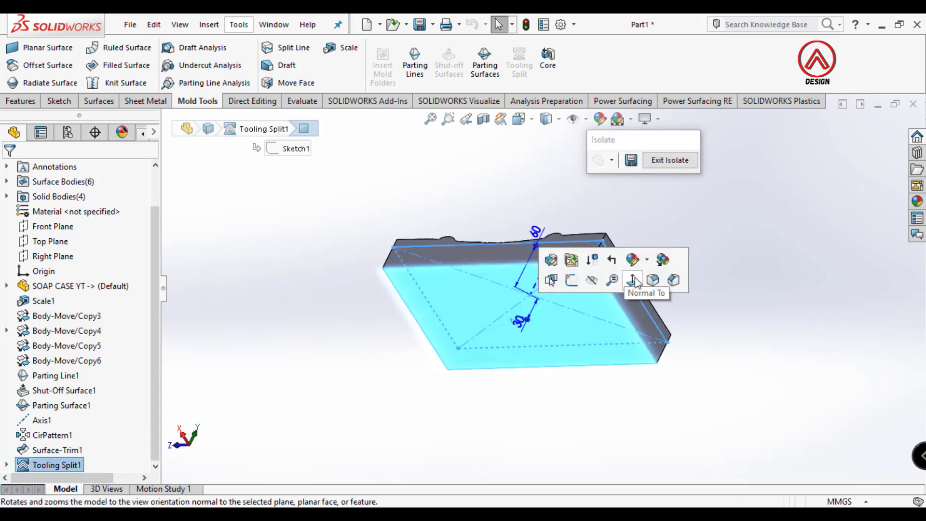
left_click(627, 276)
left_click(56, 102)
left_click(20, 60)
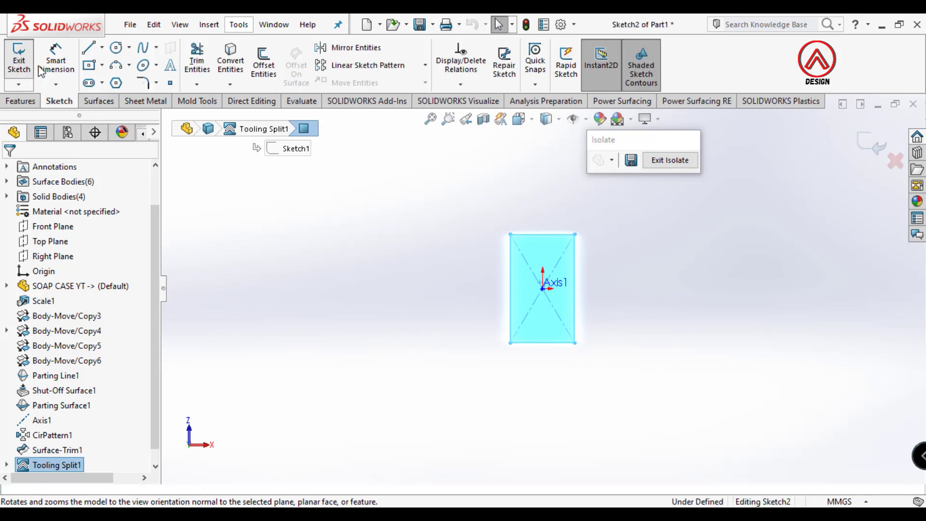
left_click(89, 65)
scroll(586, 239, "down", 2)
left_click(522, 309)
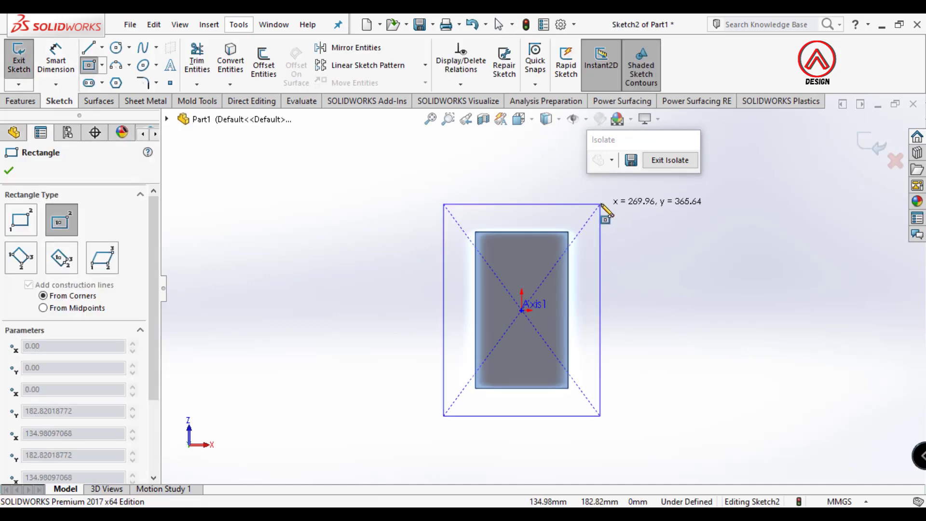
left_click(596, 201)
Dimension the rectangle 230 mm wide and 350 mm long
left_click(63, 58)
left_click(517, 201)
left_click(520, 181)
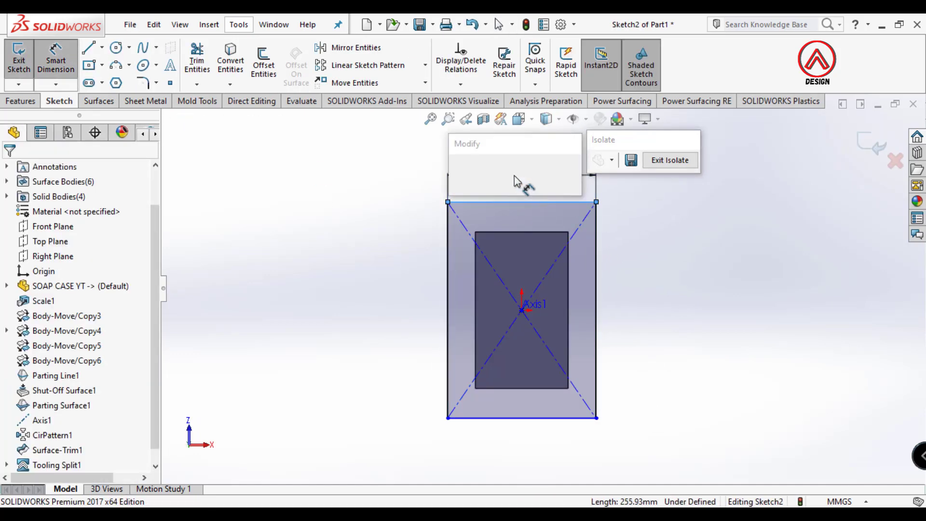
type("2")
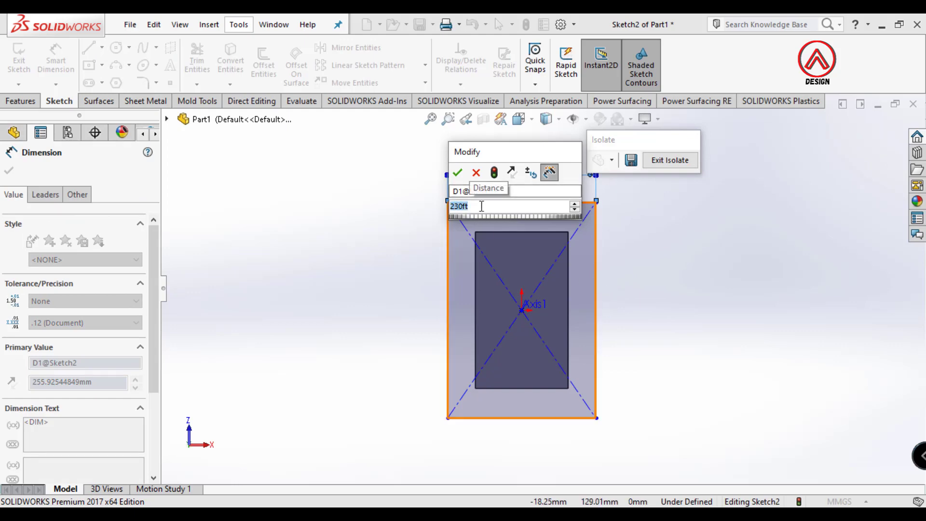
type("30")
key("Return")
left_click(589, 299)
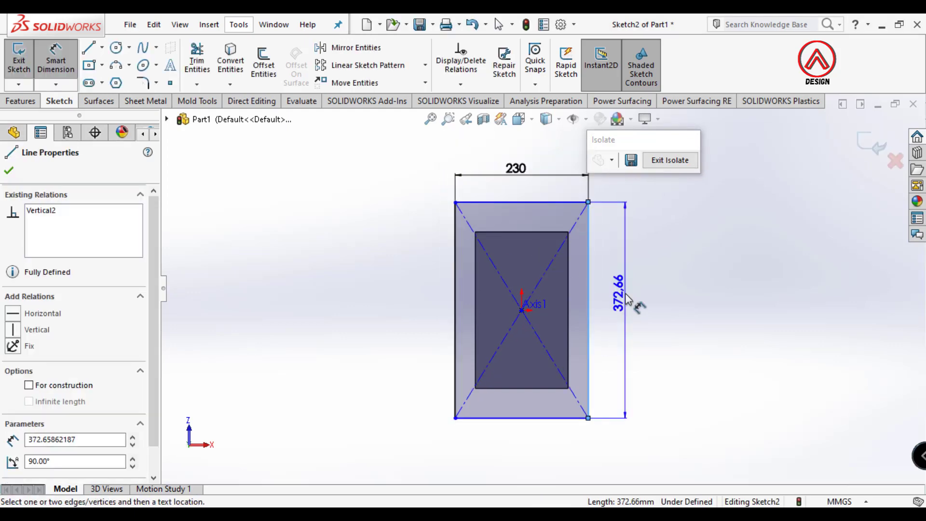
left_click(625, 302)
type("350")
key("Return")
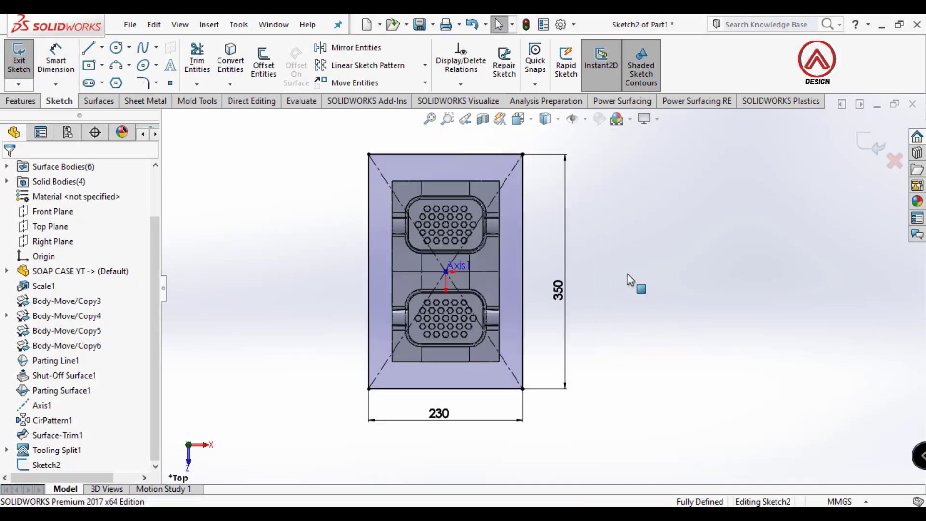
Add a 160 by 270 mm center rectangle from the origin to the corner of the block outline
left_click(89, 68)
scroll(480, 294, "down", 2)
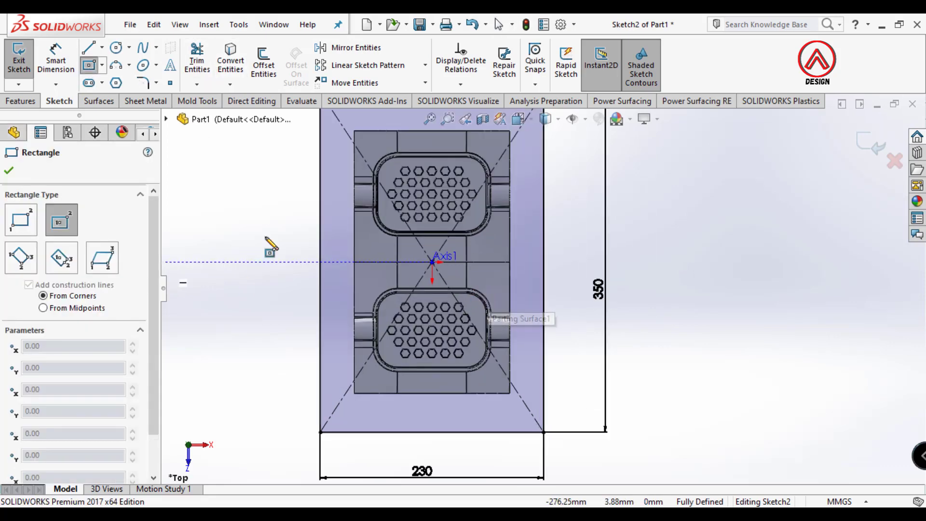
left_click(431, 262)
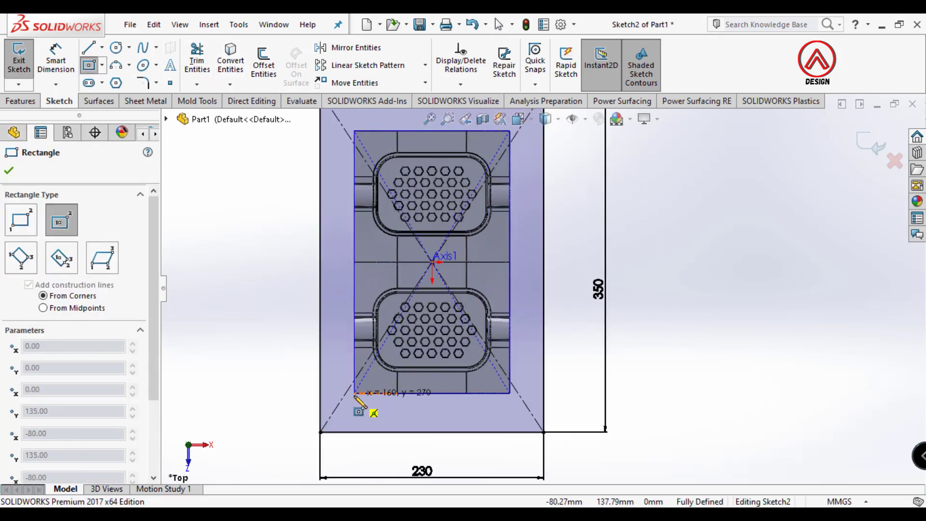
left_click(356, 393)
scroll(392, 343, "up", 2)
key("Escape")
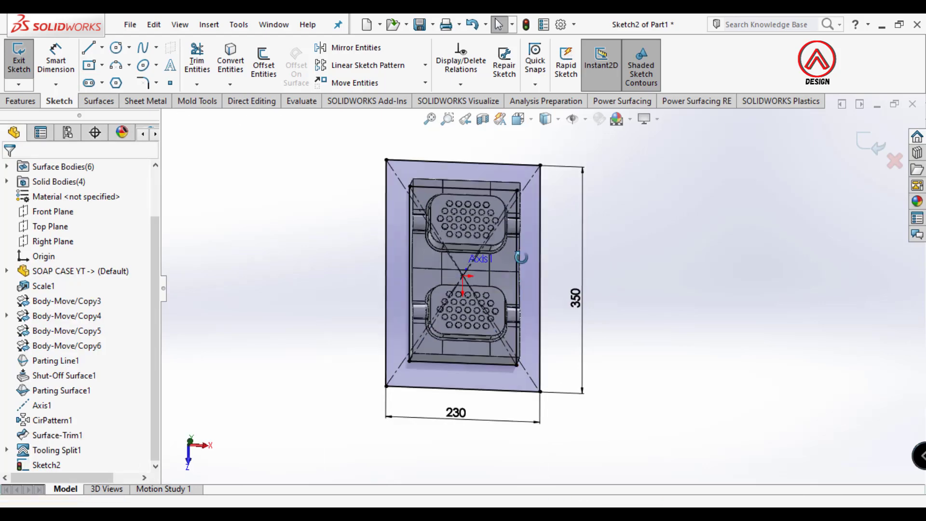
Extrude the frame profile 50 mm in the reversed direction around the block, merging it only with Tooling Split1[1]
left_click(20, 101)
left_click(24, 60)
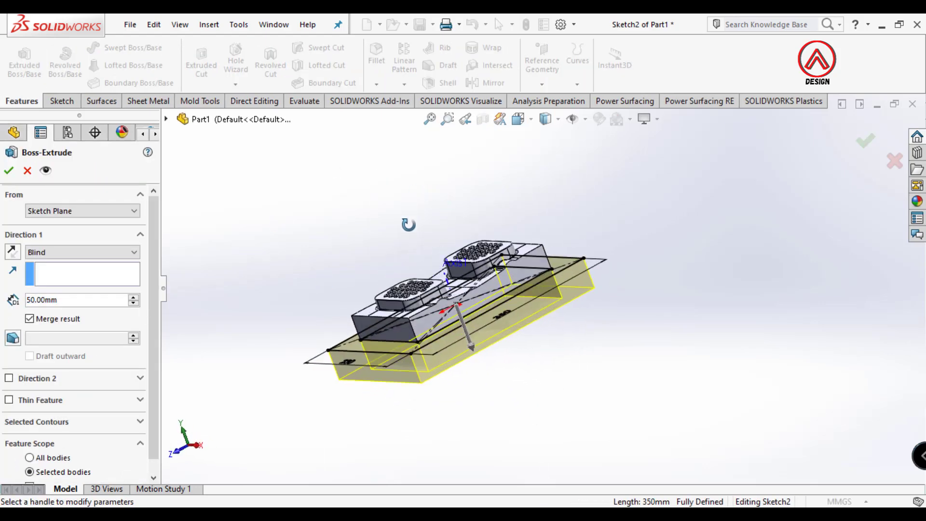
left_click(13, 251)
scroll(48, 386, "down", 1)
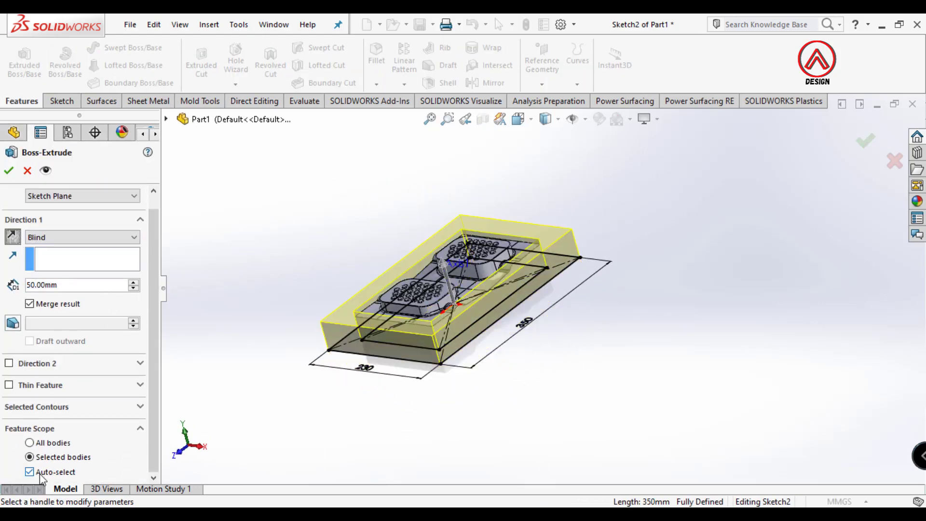
left_click(36, 469)
scroll(50, 465, "down", 1)
left_click(450, 309)
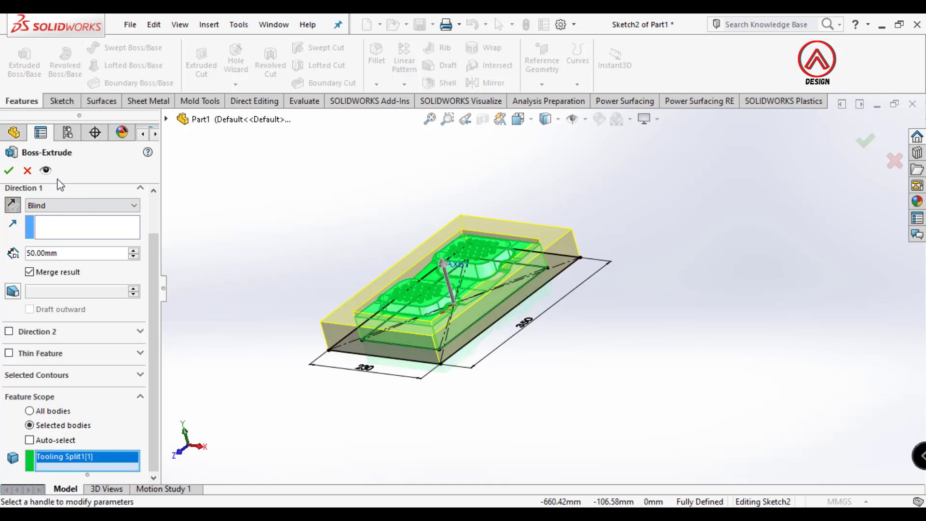
left_click(8, 171)
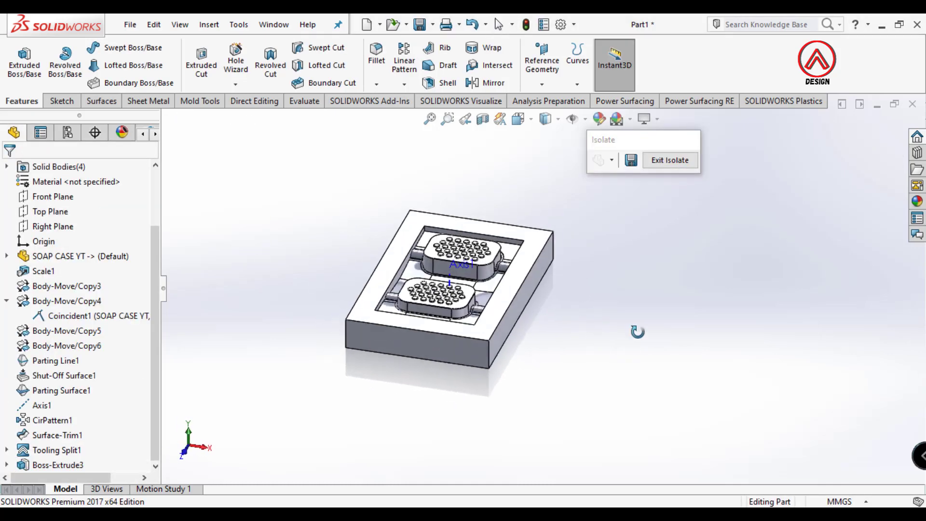
Draft the four inner walls of the frame by 20 degrees, using the frame's upper face as the neutral plane
left_click(439, 65)
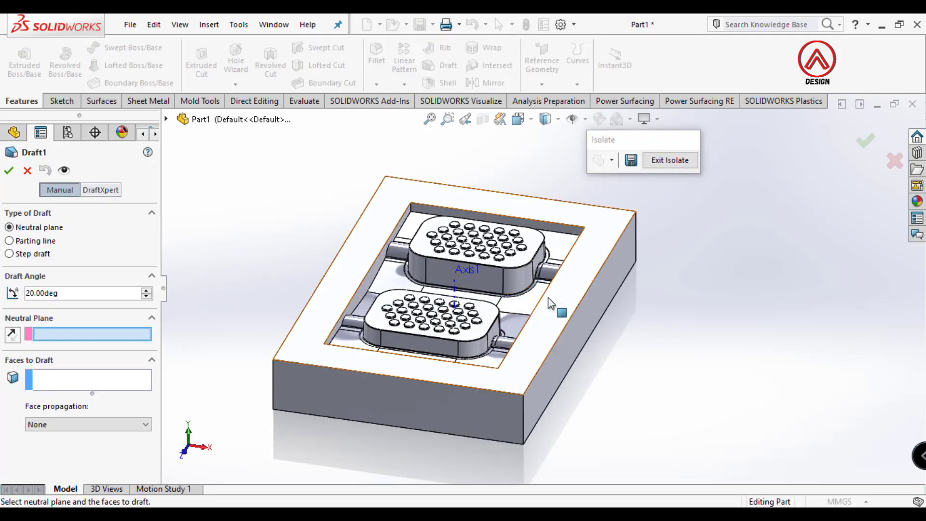
left_click(573, 299)
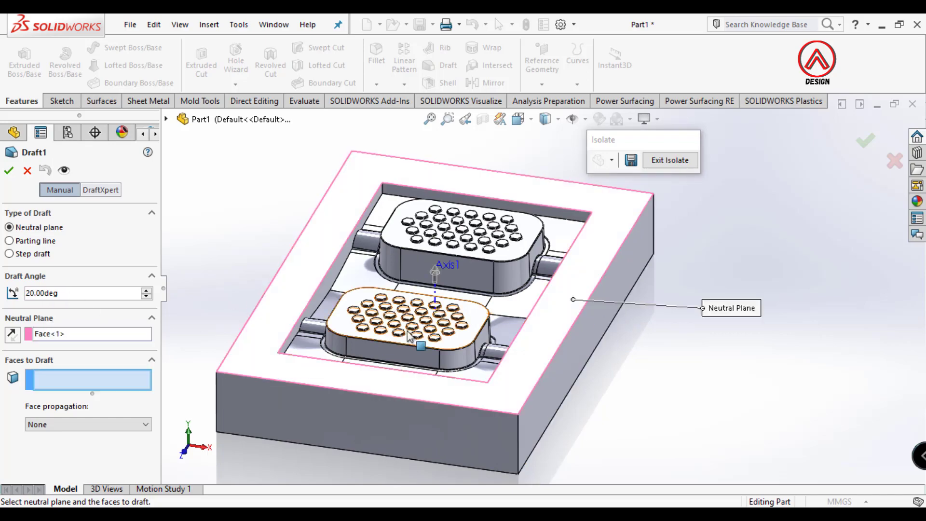
scroll(558, 232, "down", 2)
left_click(568, 207)
middle_click_drag(568, 208, 387, 334)
left_click(623, 266)
left_click(386, 334)
left_click(8, 171)
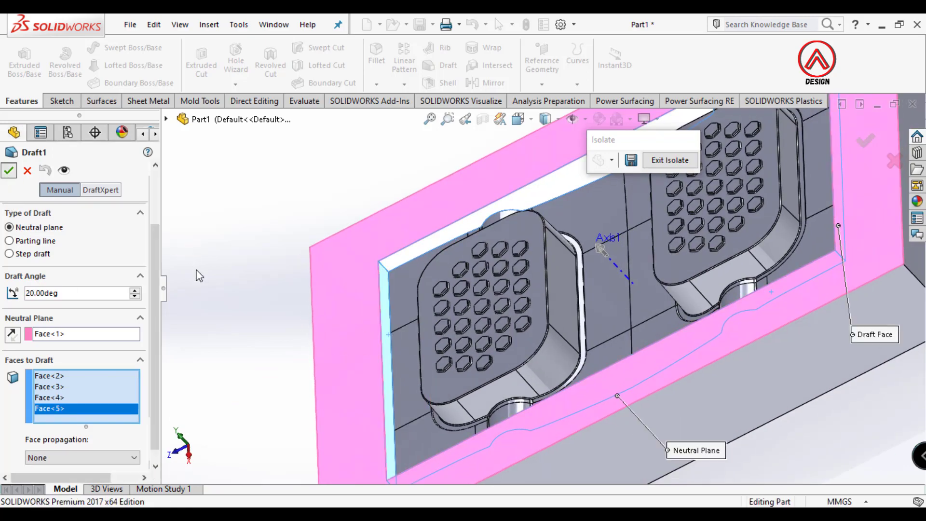
Fillet the four inner corner edges of the frame's pocket with a 20 mm radius
key("ctrl+7")
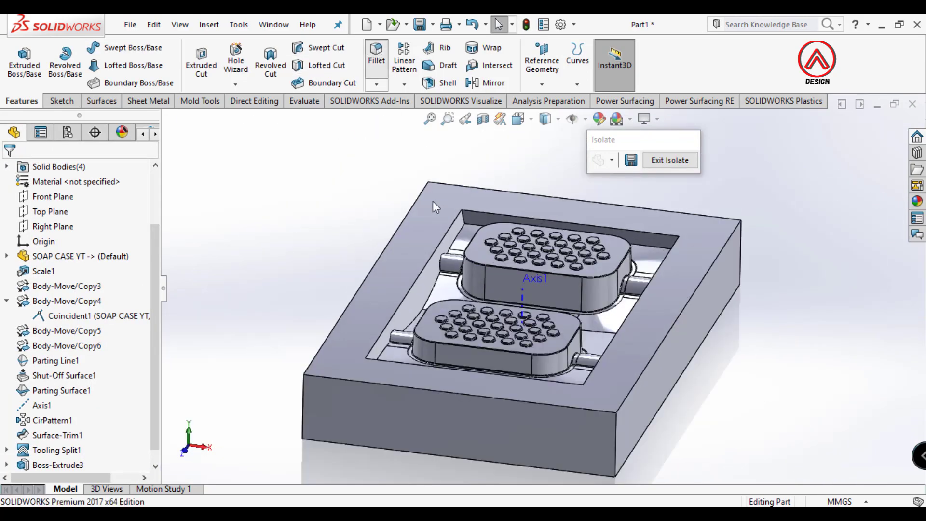
type("20")
left_click(463, 218)
middle_click_drag(475, 275, 581, 265)
left_click(533, 243)
middle_click_drag(529, 245, 394, 277)
left_click(399, 235)
left_click(399, 271)
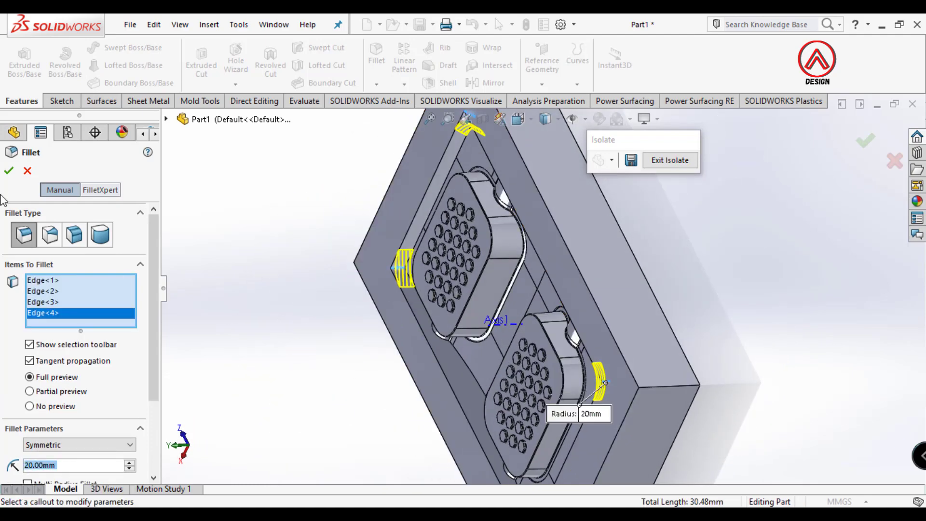
key("Return")
Fillet the edges running around the frame's pocket with a 1.5 mm radius
middle_click_drag(483, 339, 590, 309)
left_click(377, 60)
type("1.5")
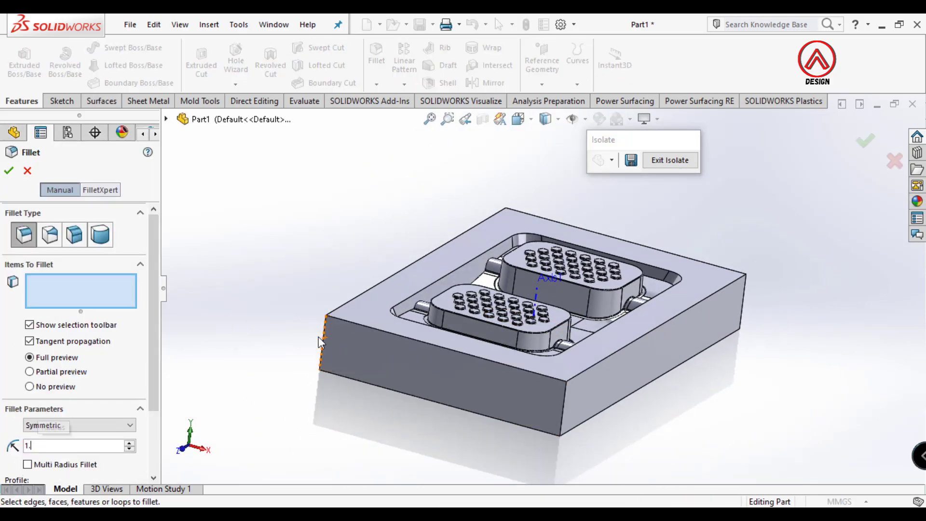
left_click(542, 330)
middle_click_drag(542, 330, 613, 311)
left_click(610, 305)
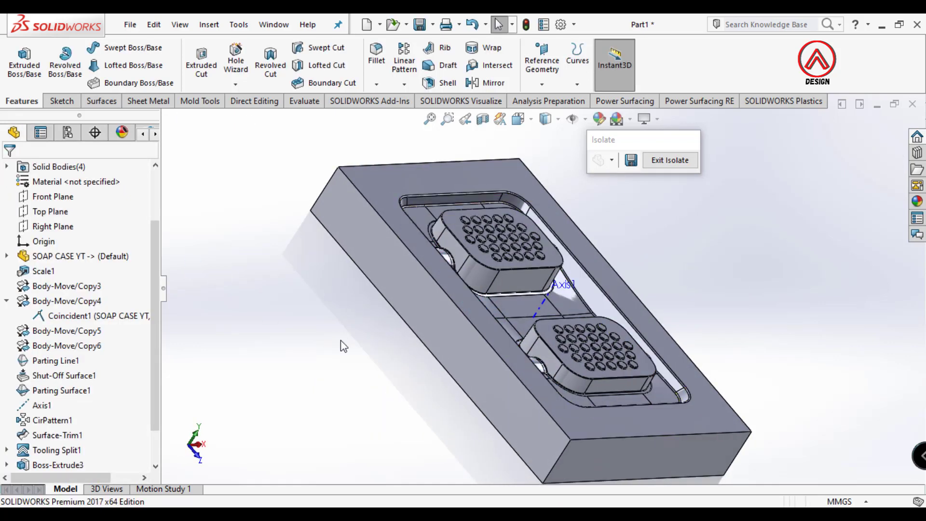
Start a sketch on the block's flat underside and draw a circle about 22 mm in diameter near the face's lower-left corner
scroll(562, 282, "up", 3)
scroll(562, 282, "down", 3)
middle_click_drag(562, 285, 479, 342)
scroll(518, 313, "up", 3)
scroll(585, 307, "down", 3)
left_click(479, 343)
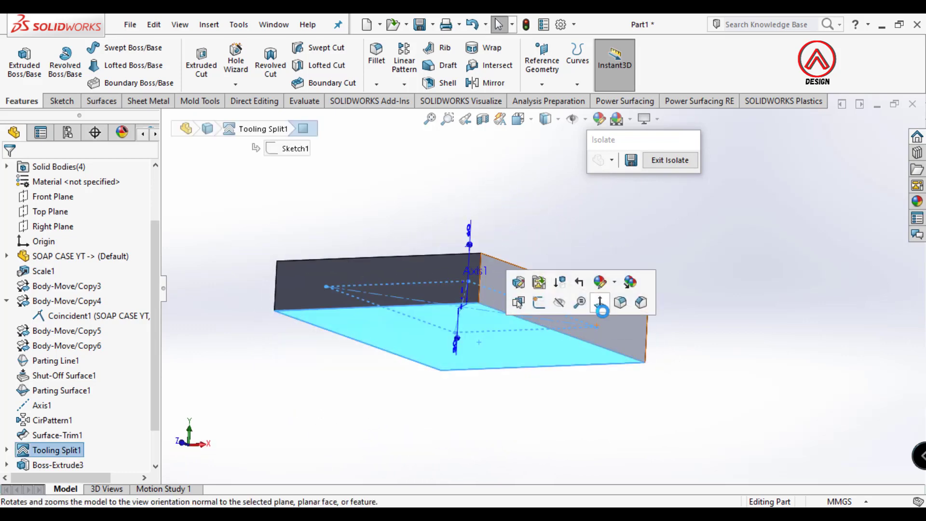
left_click(601, 306)
scroll(612, 293, "up", 4)
scroll(613, 292, "down", 1)
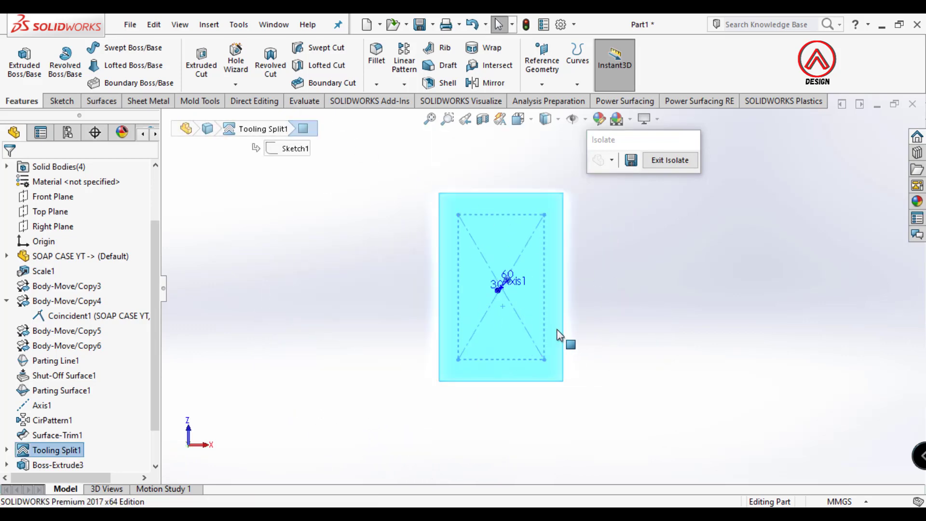
left_click(61, 100)
left_click(18, 60)
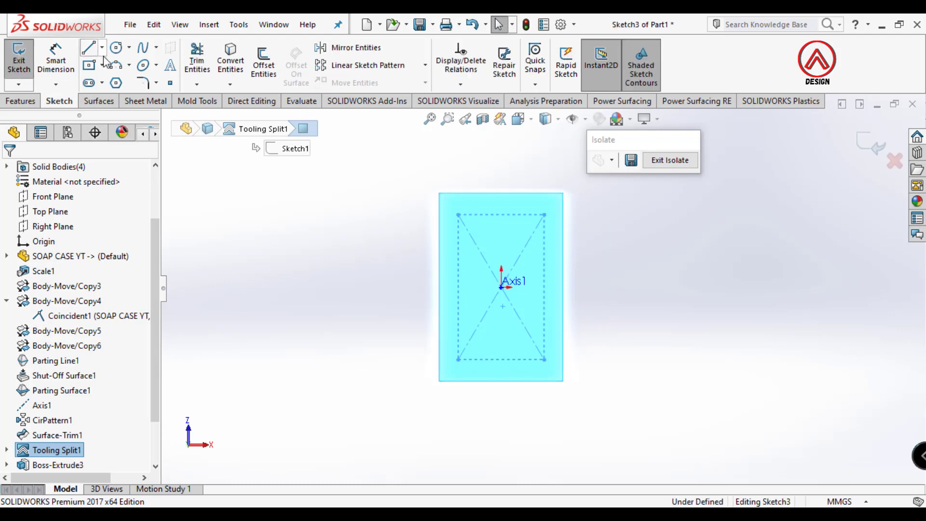
left_click(115, 47)
left_click(424, 349)
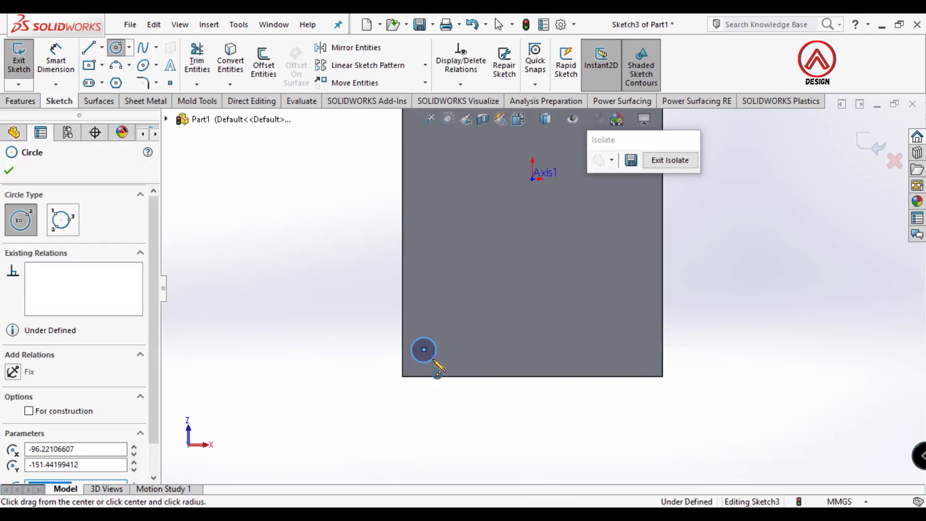
Draw two centerlines from the origin, one horizontal about 42 mm long and one vertical about 44 mm long
left_click(102, 48)
left_click(118, 82)
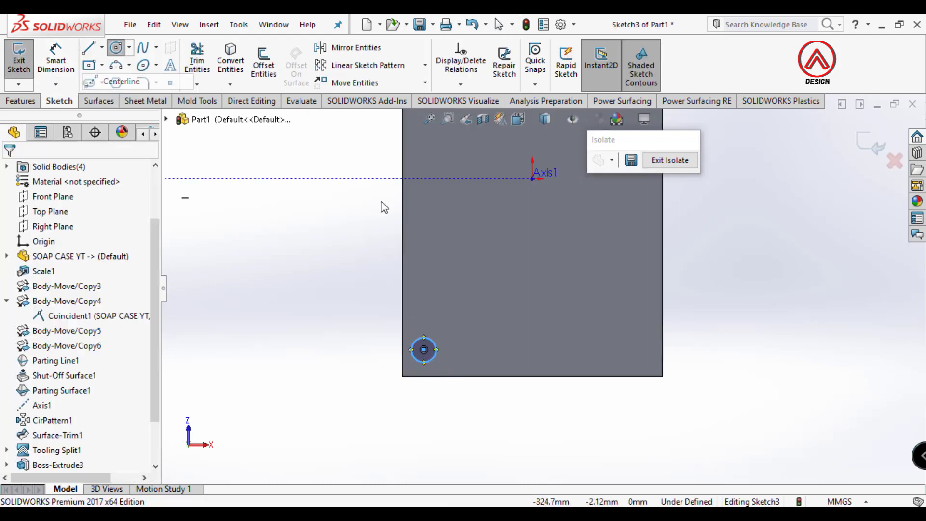
scroll(521, 213, "up", 2)
left_click(535, 211)
key("Escape")
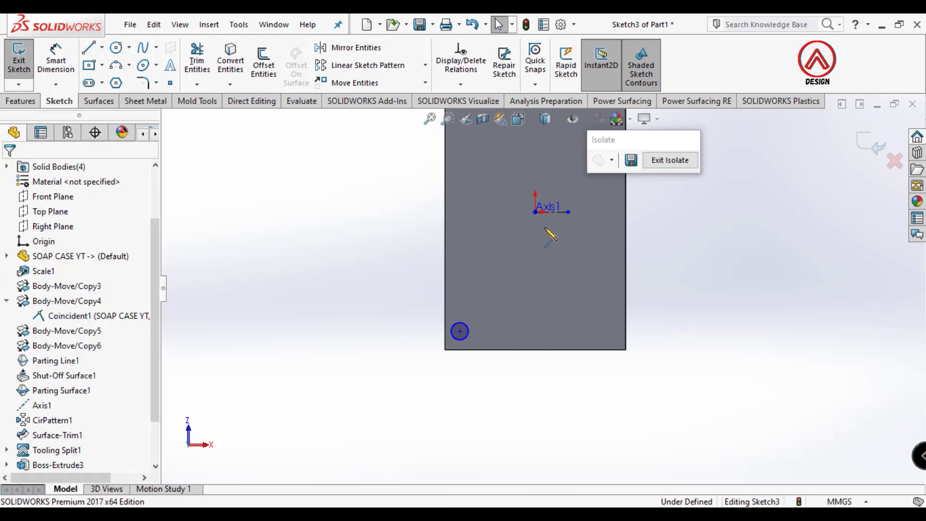
key("Return")
left_click(534, 211)
left_click(535, 178)
key("Escape")
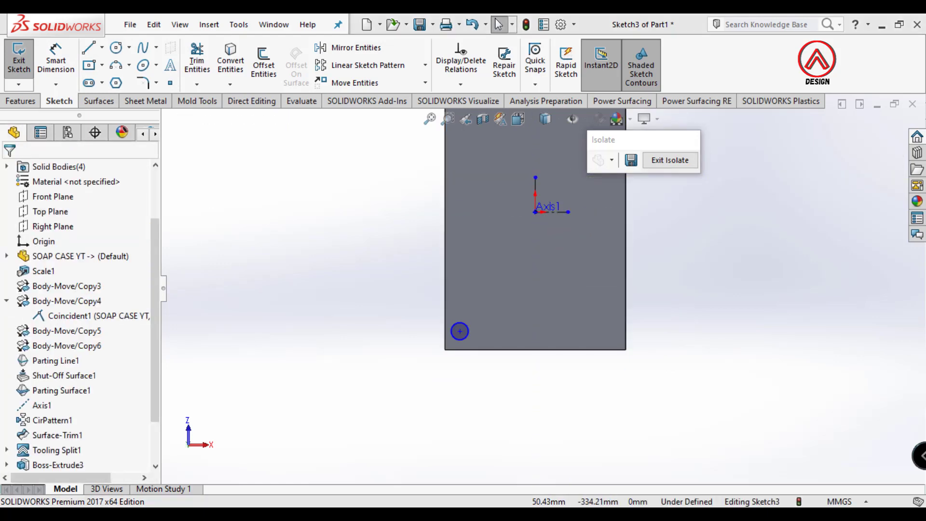
Set the diameter of the lower-left corner circle to 20 mm
scroll(540, 288, "up", 2)
scroll(547, 233, "down", 2)
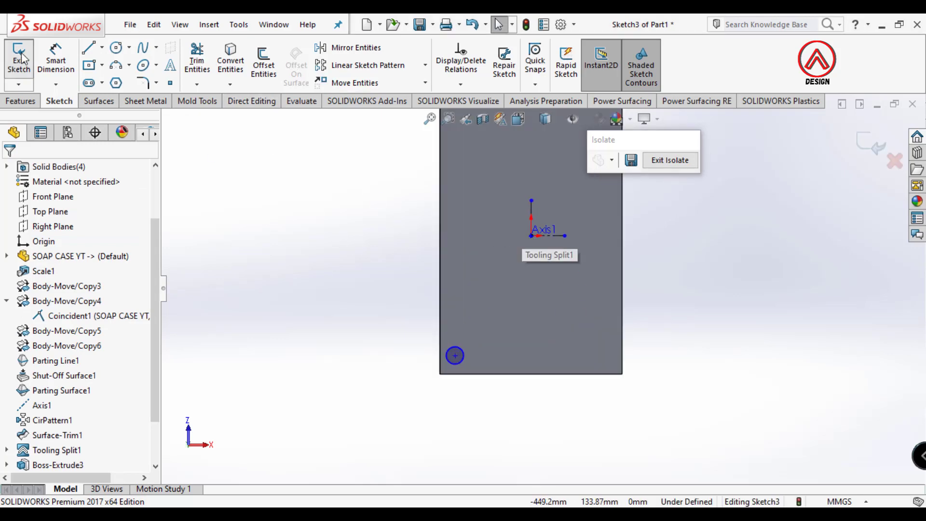
left_click(455, 355)
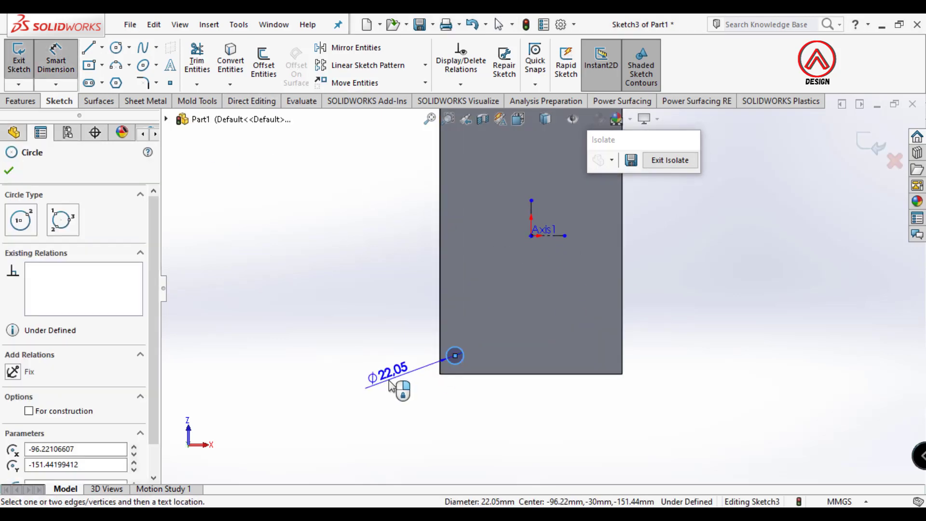
left_click(389, 383)
type("20")
key("Return")
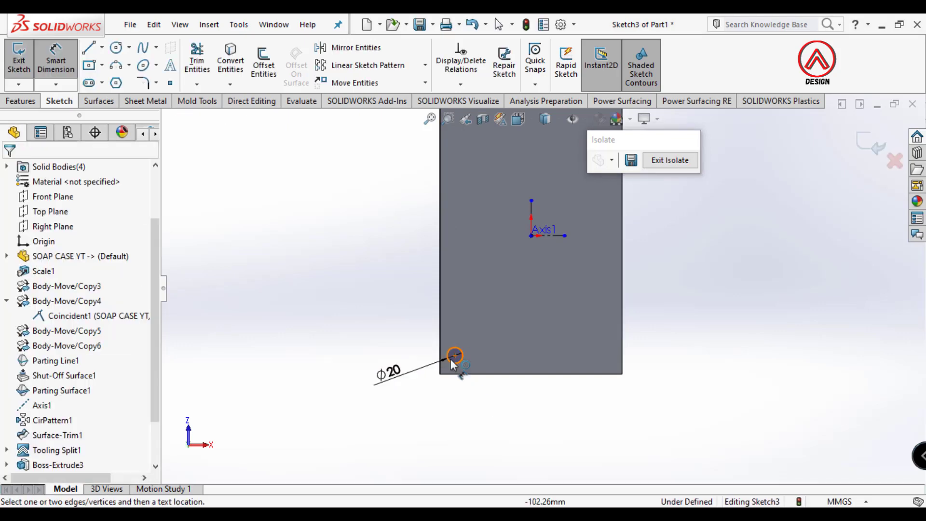
Position the 20 mm circle 92 mm from the vertical centerline and 152 mm from the horizontal centerline
left_click(455, 356)
left_click(531, 216)
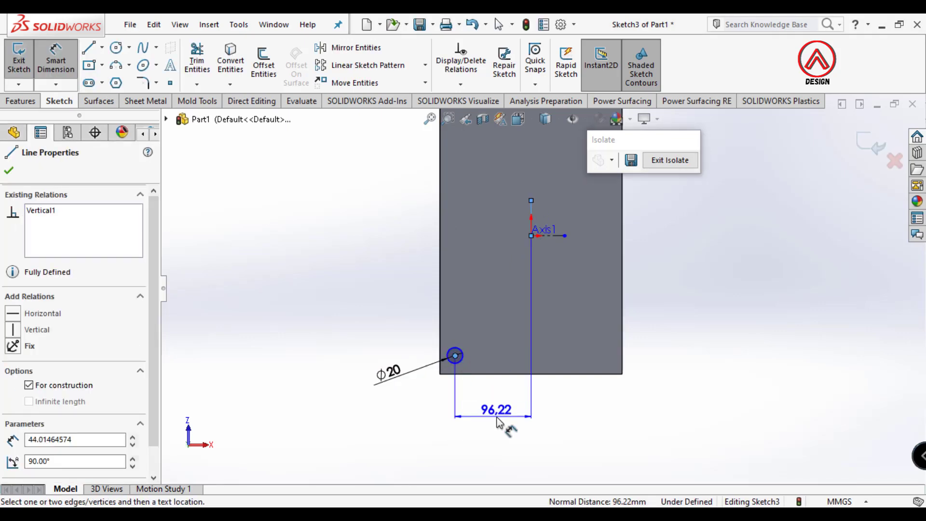
left_click(498, 422)
type("92")
key("Return")
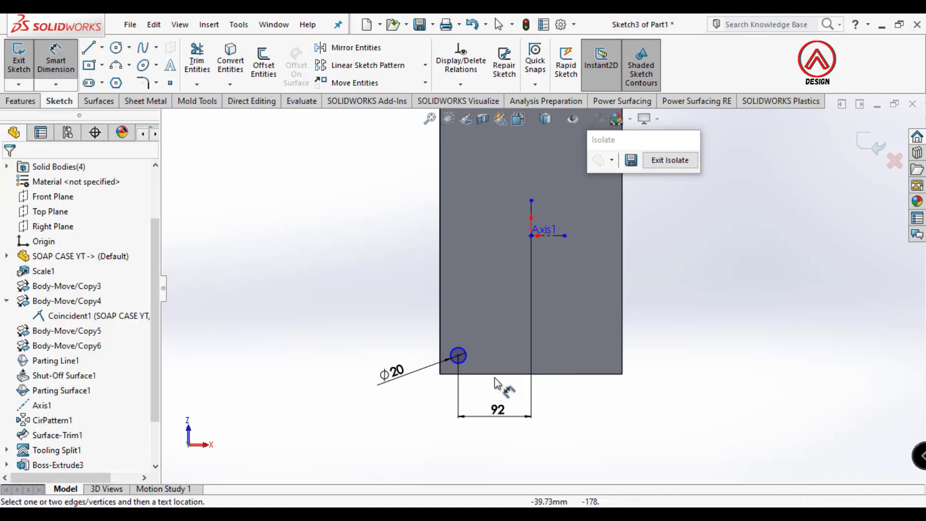
left_click(466, 358)
left_click(547, 236)
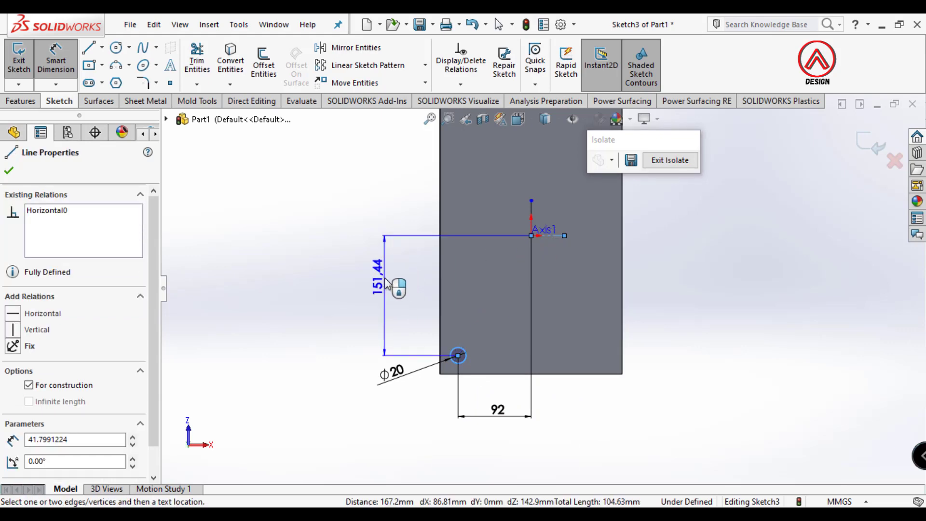
left_click(386, 283)
type("152")
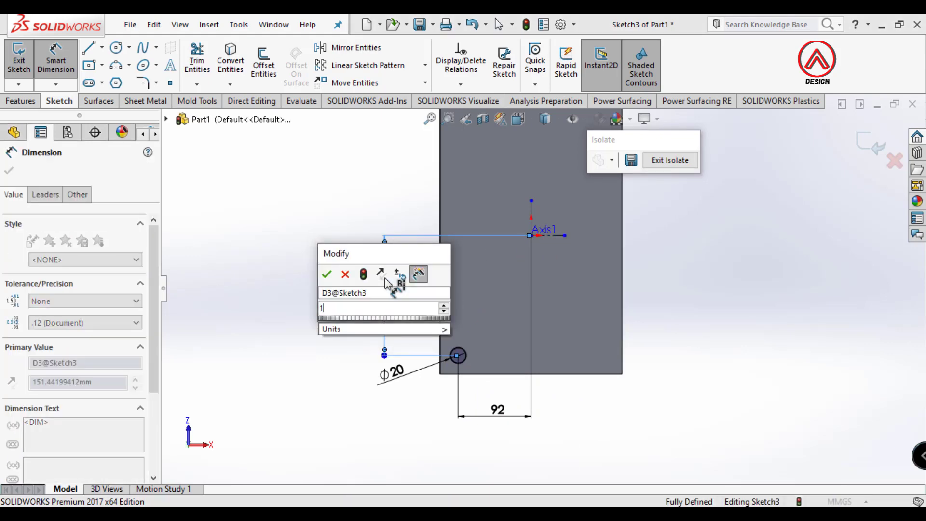
key("Return")
left_click(508, 331)
Mirror the 20 mm circle about the vertical centerline to the lower-right corner of the face
left_click(355, 48)
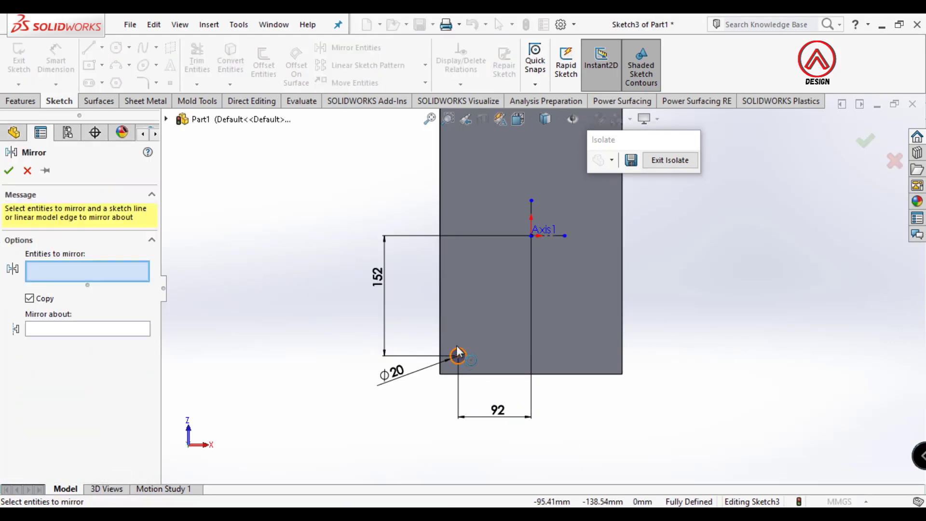
left_click(79, 332)
left_click(9, 170)
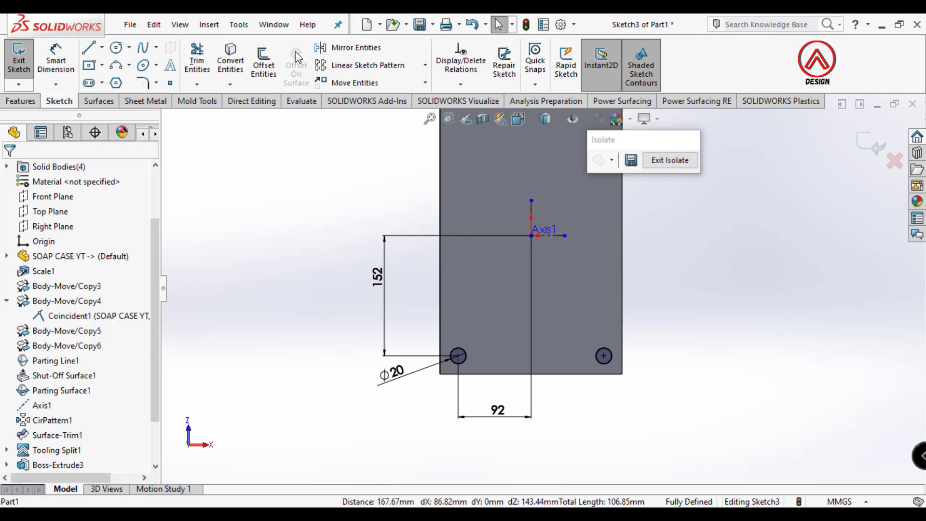
Mirror both lower corner circles about the horizontal centerline to the upper corners of the face
left_click(355, 48)
left_click(462, 349)
left_click(598, 354)
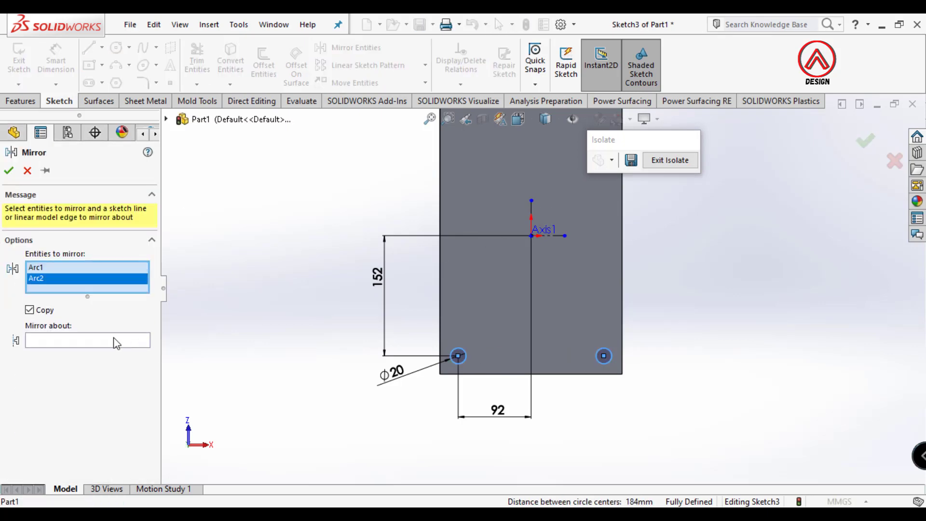
left_click(114, 338)
left_click(556, 235)
scroll(555, 262, "up", 2)
left_click(8, 171)
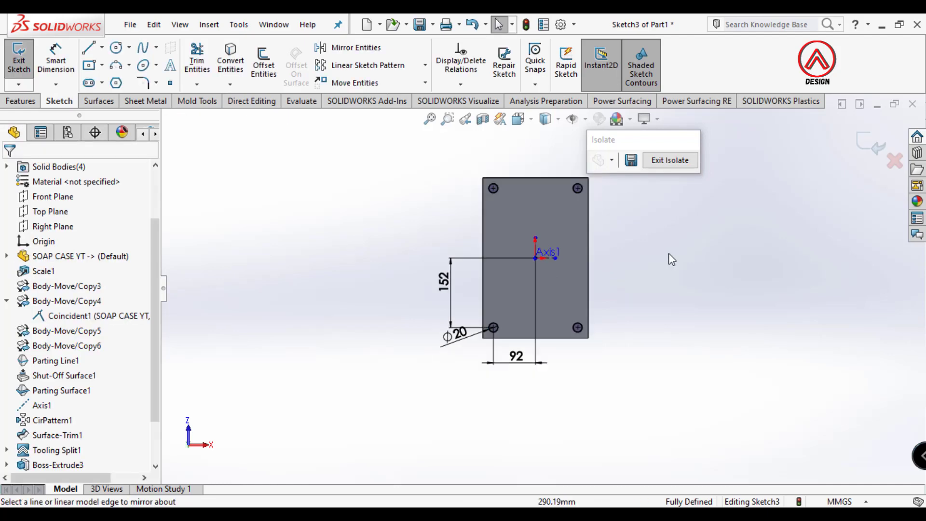
Sketch a circle about 16 mm in diameter above the lower-left 20 mm circle
scroll(670, 258, "down", 2)
scroll(537, 277, "up", 2)
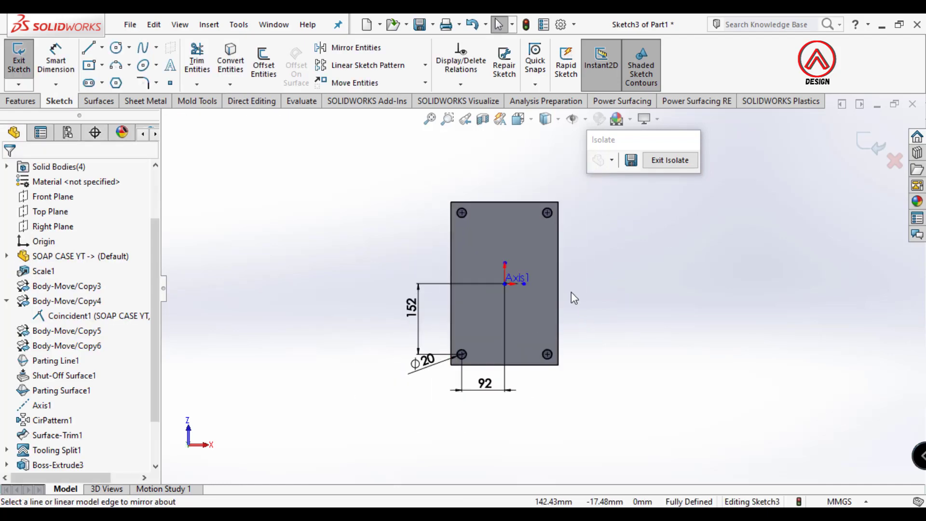
scroll(571, 291, "down", 2)
left_click(116, 48)
scroll(436, 335, "down", 1)
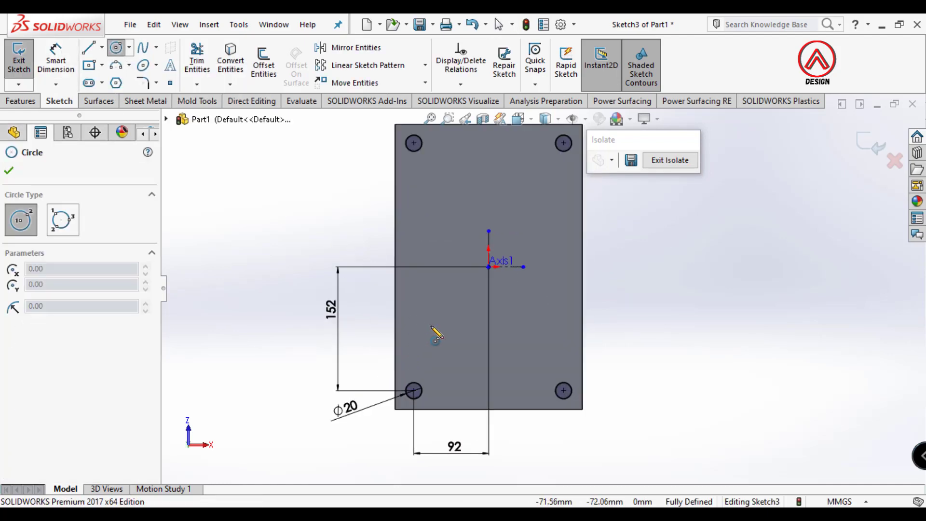
left_click(413, 344)
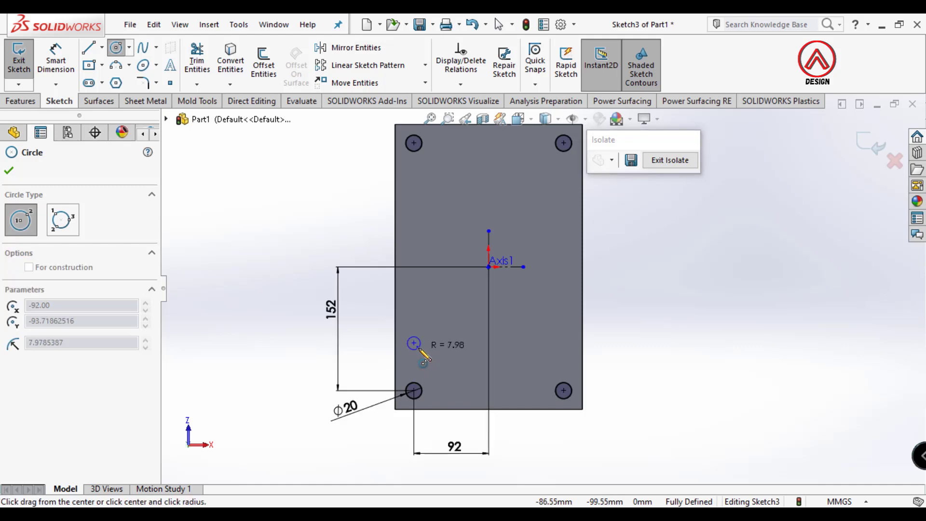
left_click(418, 348)
Set the diameter of the circle above the lower-left corner circle to 14 mm
left_click(59, 54)
left_click(375, 368)
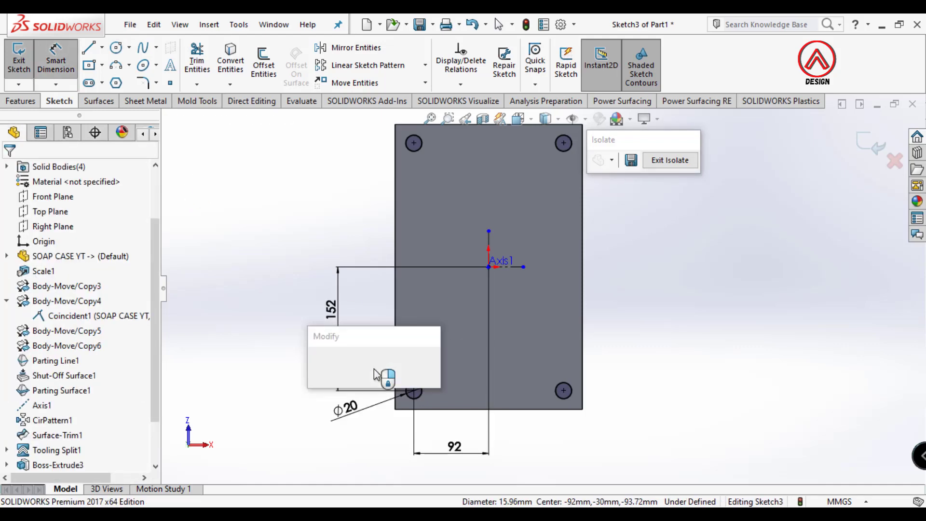
type("14")
key("Return")
left_click(388, 446)
Position the 14 mm circle 92.5 mm from the vertical centerline and 112 mm from the horizontal centerline
left_click(414, 343)
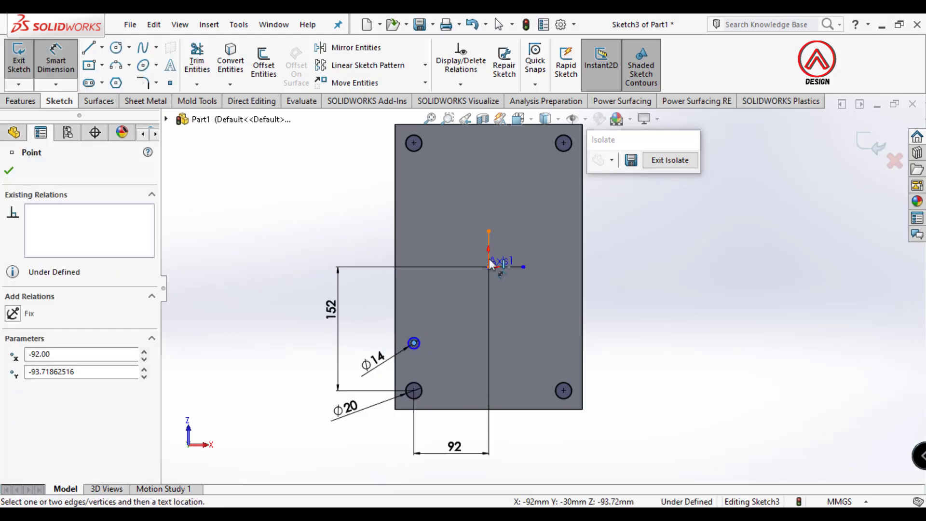
left_click(488, 308)
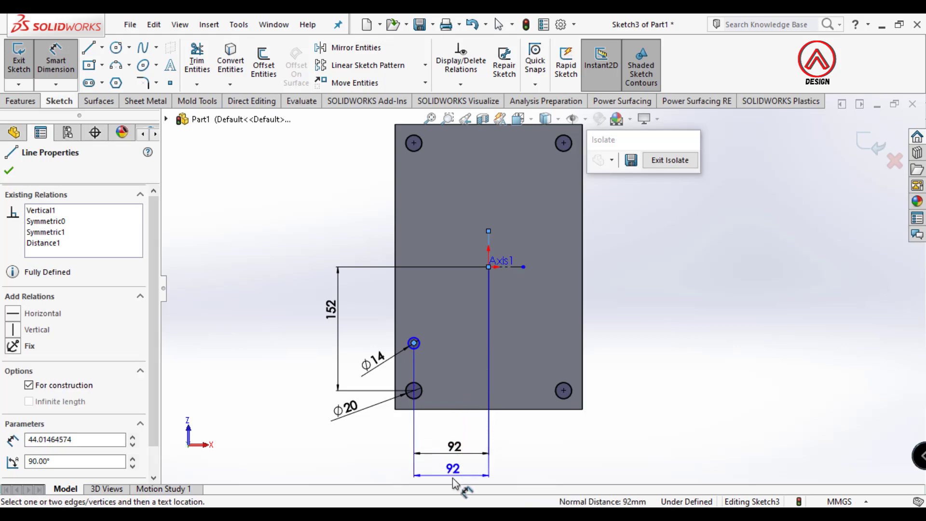
left_click(453, 478)
type("92,5")
key("Return")
left_click(557, 460)
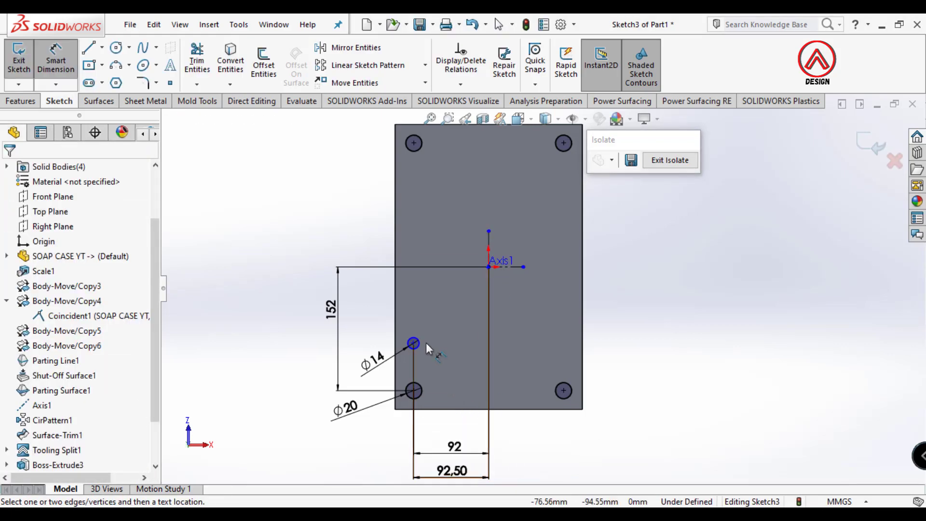
left_click(421, 344)
left_click(388, 304)
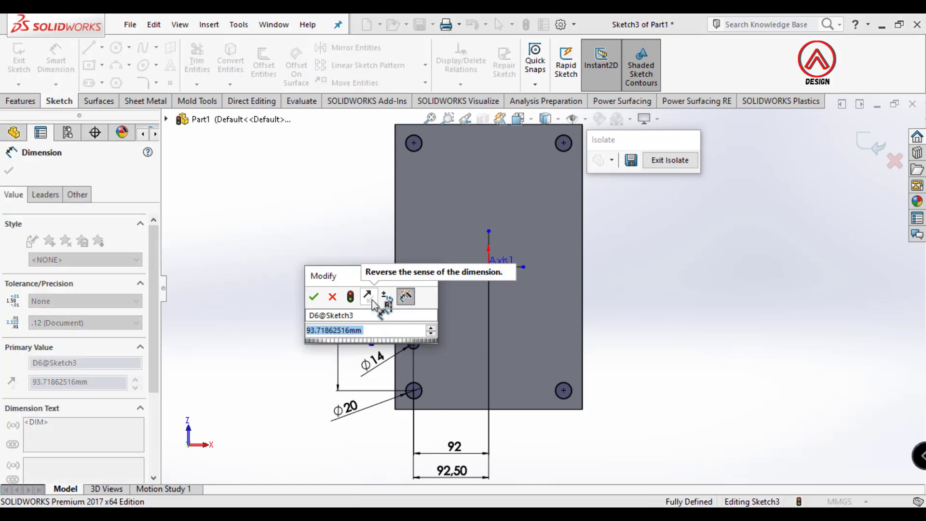
type("112")
key("Return")
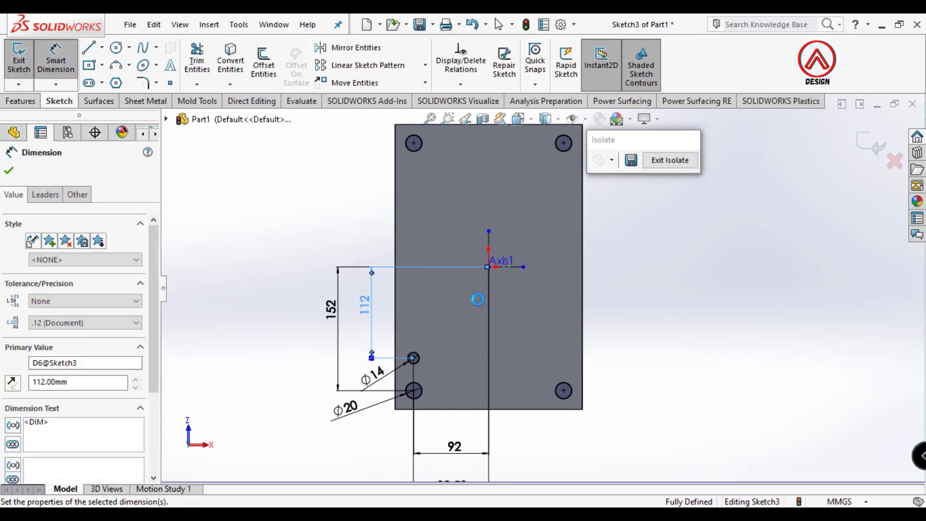
key("Escape")
Mirror the 14 mm circle about the horizontal centerline
left_click(346, 47)
left_click(413, 357)
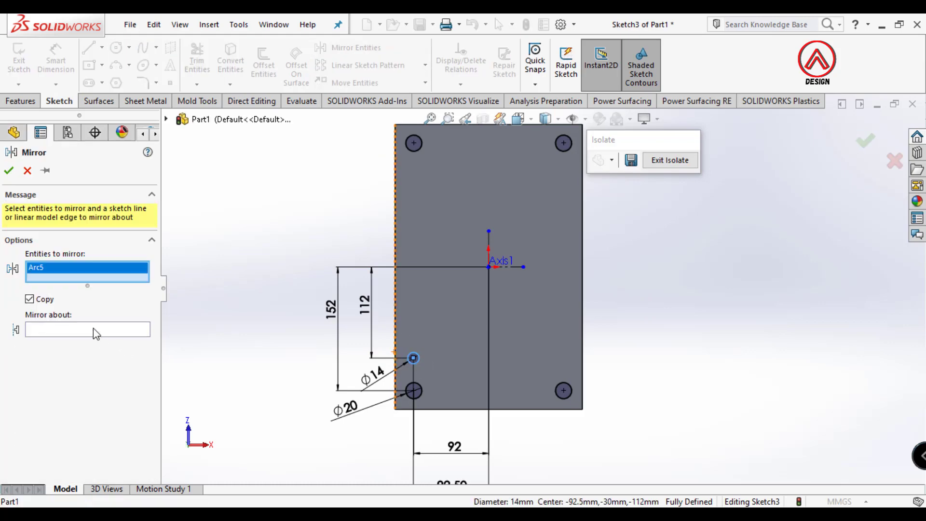
left_click(506, 267)
key("Return")
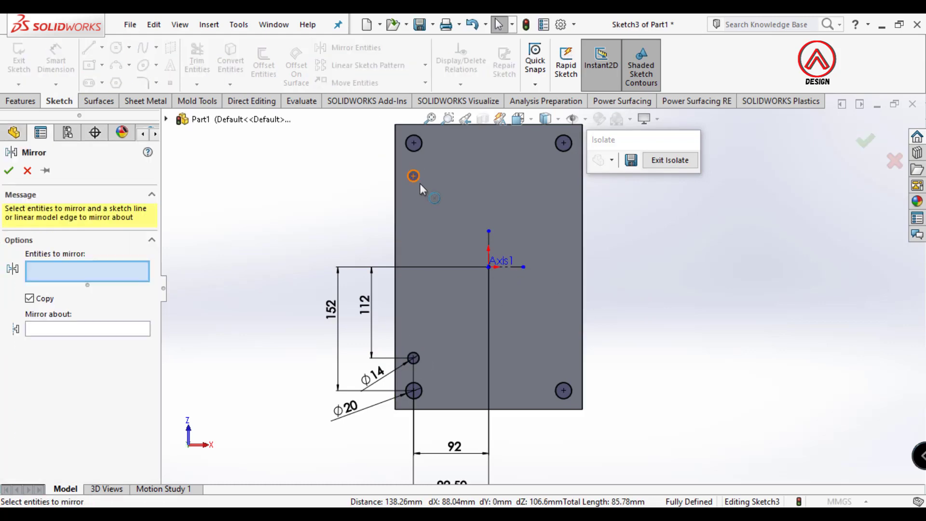
Mirror both left-hand 14 mm circles about the vertical centerline
left_click(413, 175)
left_click(413, 358)
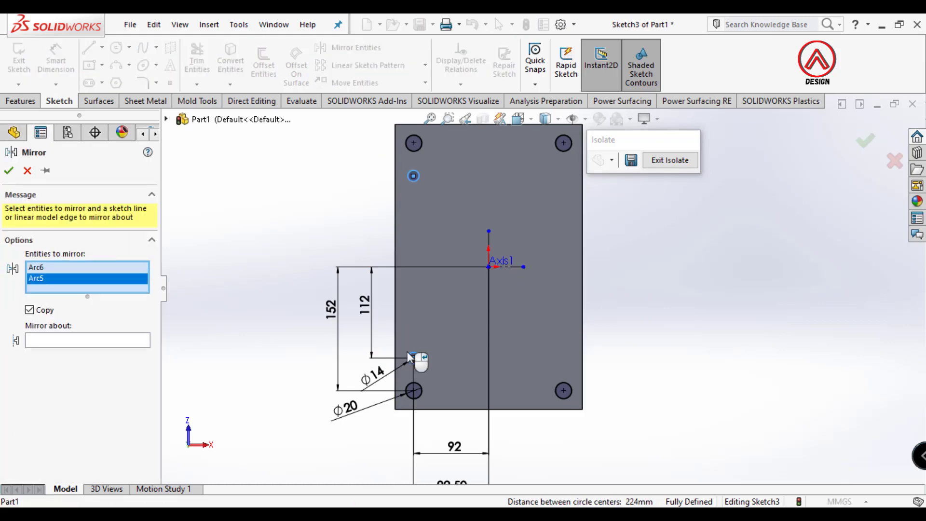
left_click(490, 253)
left_click(8, 170)
Sketch a circle near the face's left edge, level with the origin, and set its diameter to 14 mm
left_click(116, 47)
scroll(389, 286, "down", 2)
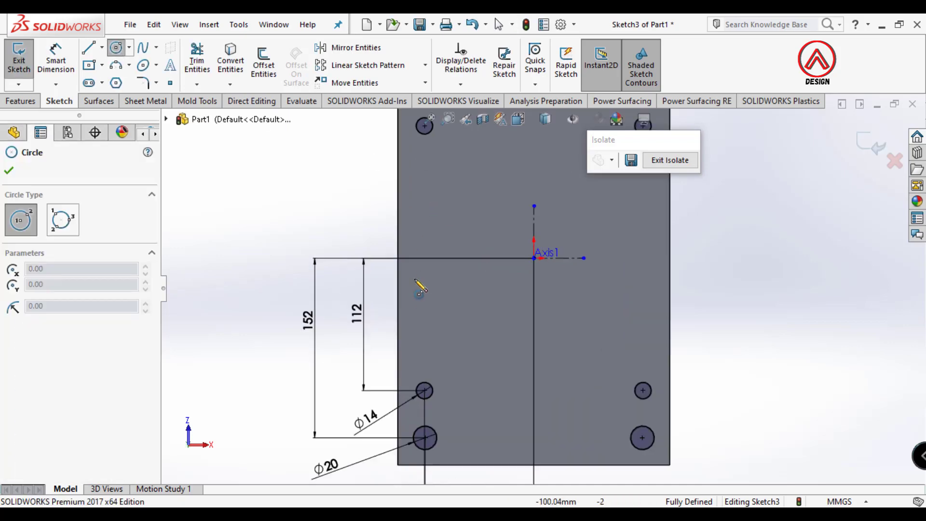
left_click_drag(425, 258, 434, 263)
left_click(55, 59)
left_click(417, 250)
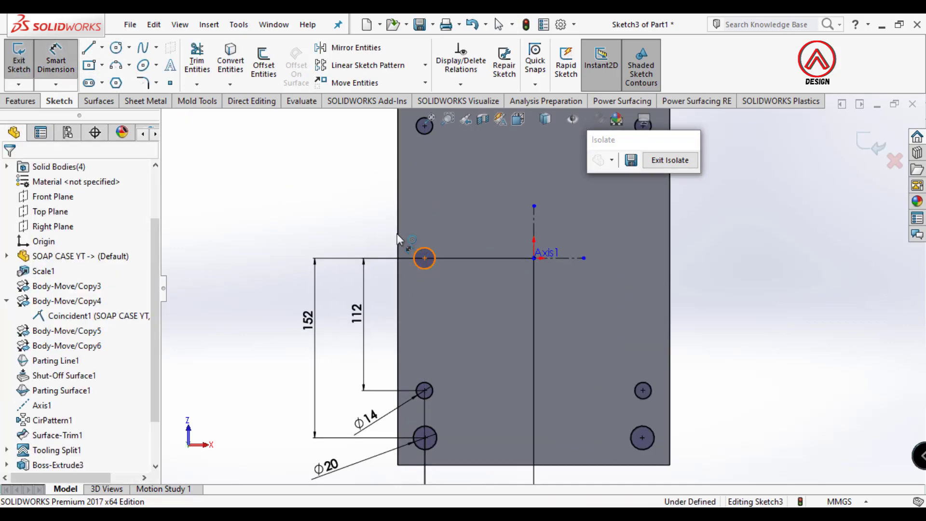
left_click(341, 210)
type("14")
key("Return")
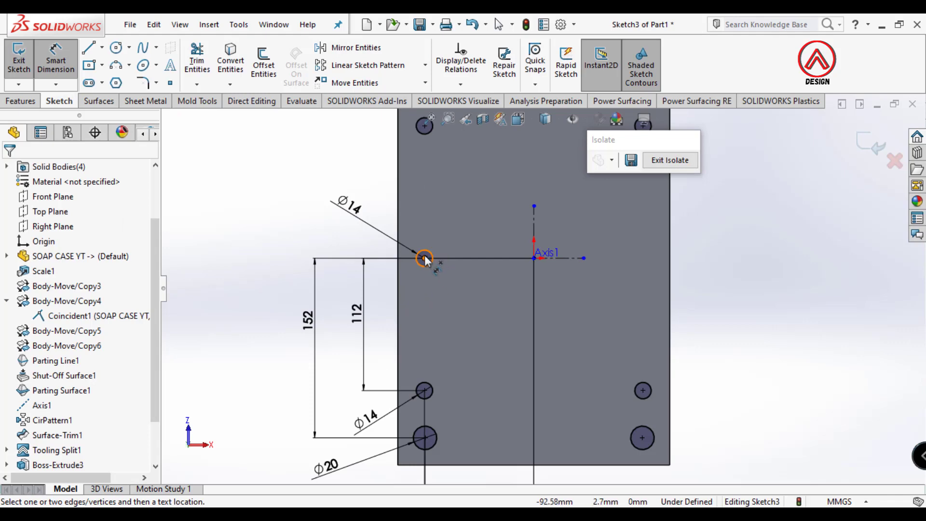
key("Escape")
Add a vertical relation between the center of the middle circle and the center of the 14 mm circle below it
left_click(424, 258)
left_click(425, 390, "ctrl")
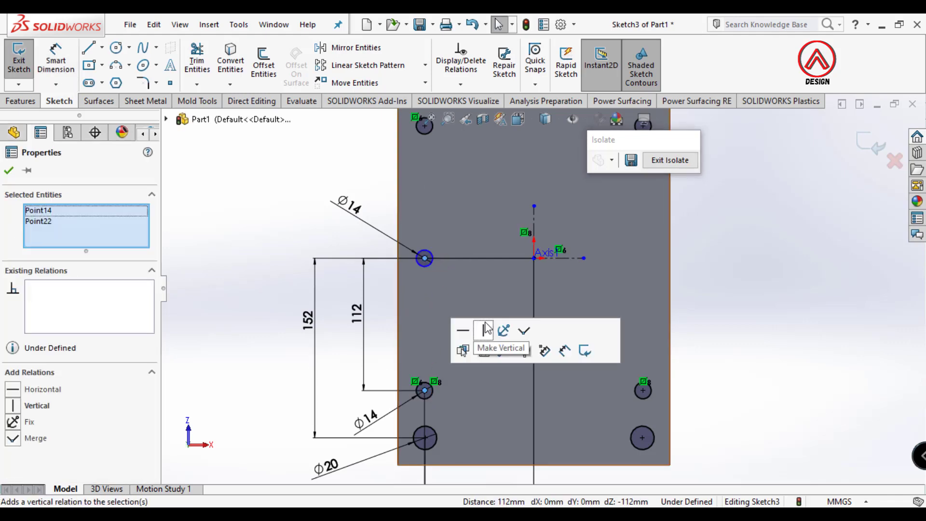
left_click(486, 330)
left_click(396, 323)
Add a horizontal relation between the center of the middle 14 mm circle and the origin
left_click(426, 259)
left_click(533, 258, "ctrl")
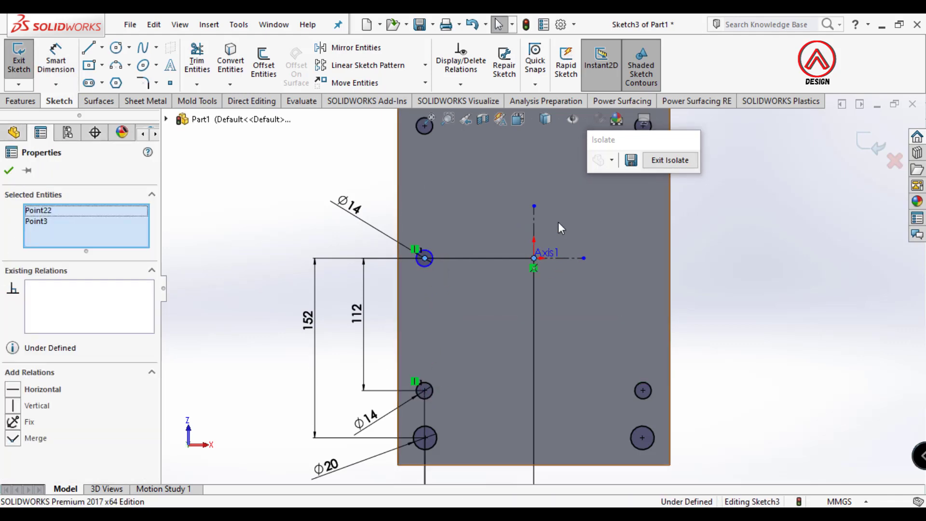
left_click(590, 203)
key("Escape")
Mirror the middle 14 mm circle about the vertical centerline and finish the hole pattern sketch
left_click(339, 48)
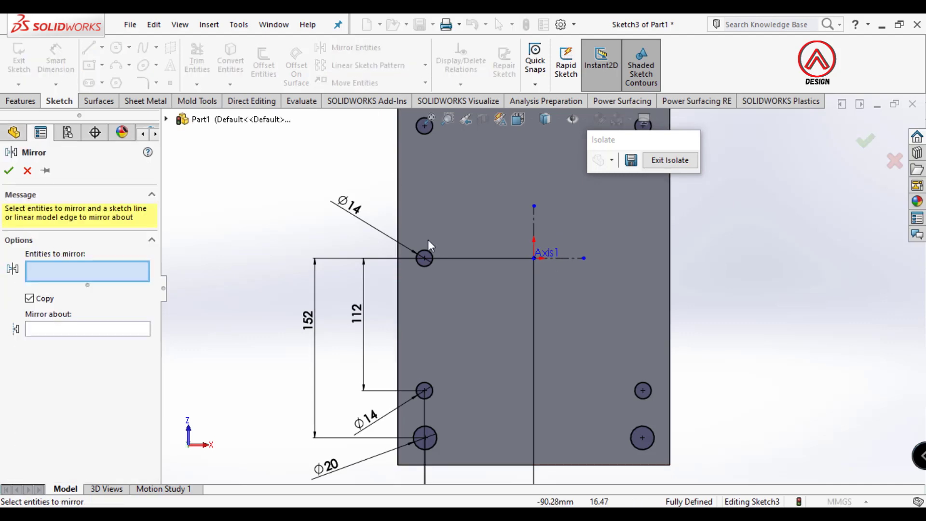
left_click(429, 259)
left_click(107, 333)
left_click(535, 230)
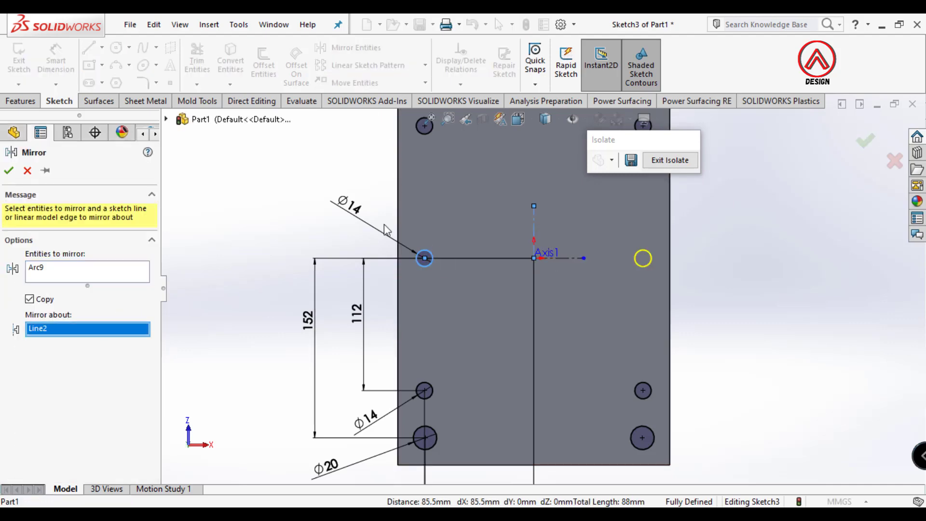
left_click(8, 170)
key("f")
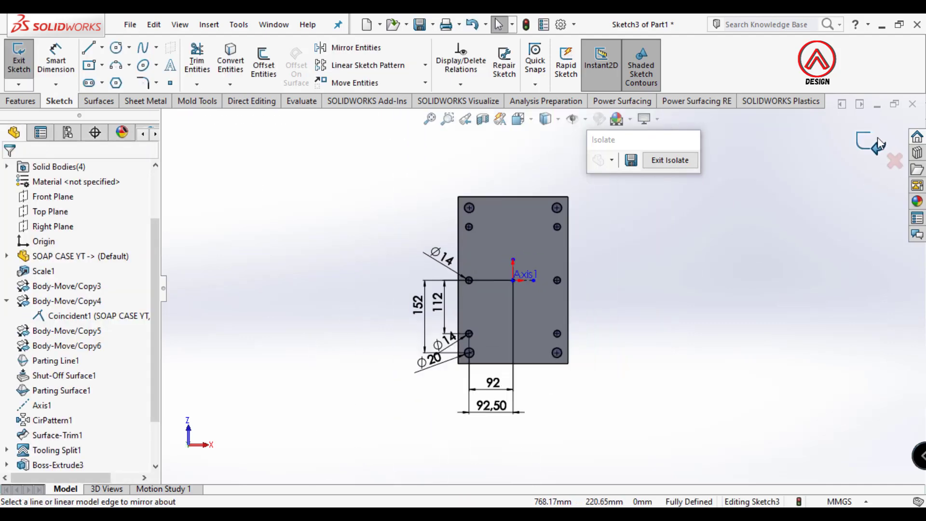
Define a counterbored legacy hole on the block's underside with a 20 mm diameter and a Through All end condition
left_click(479, 238)
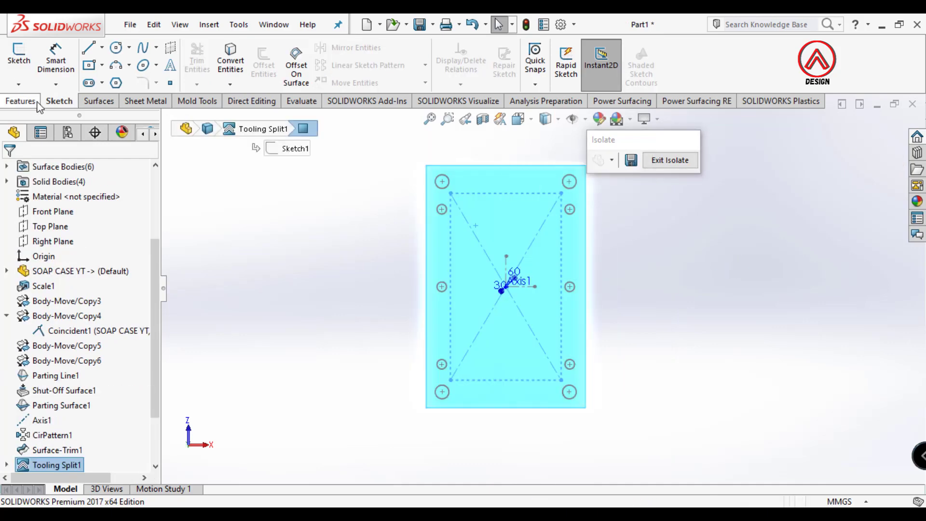
left_click(22, 101)
left_click(235, 62)
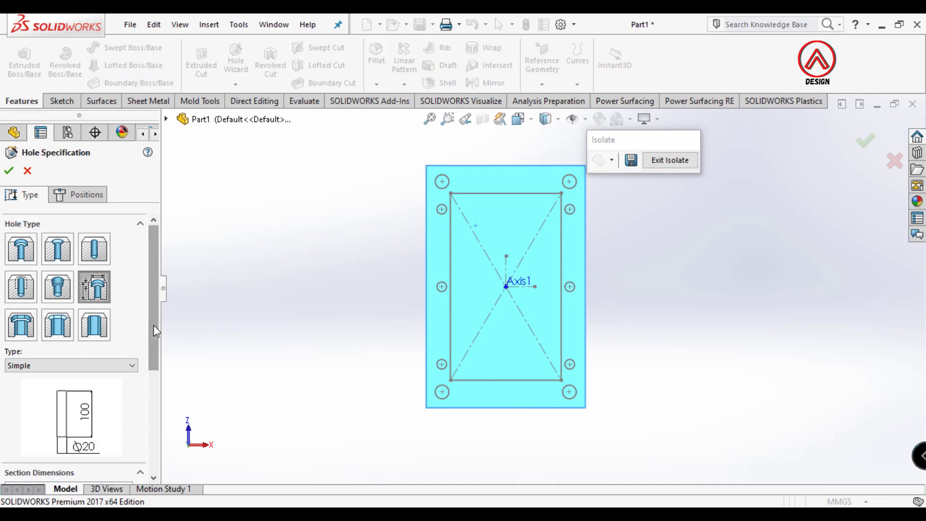
left_click_drag(153, 325, 150, 346)
left_click(91, 331)
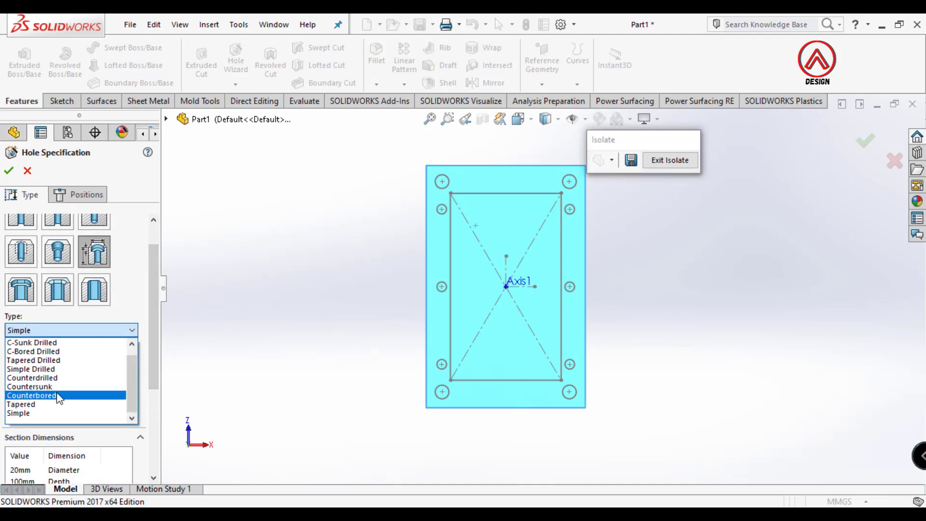
left_click(58, 396)
scroll(52, 417, "down", 3)
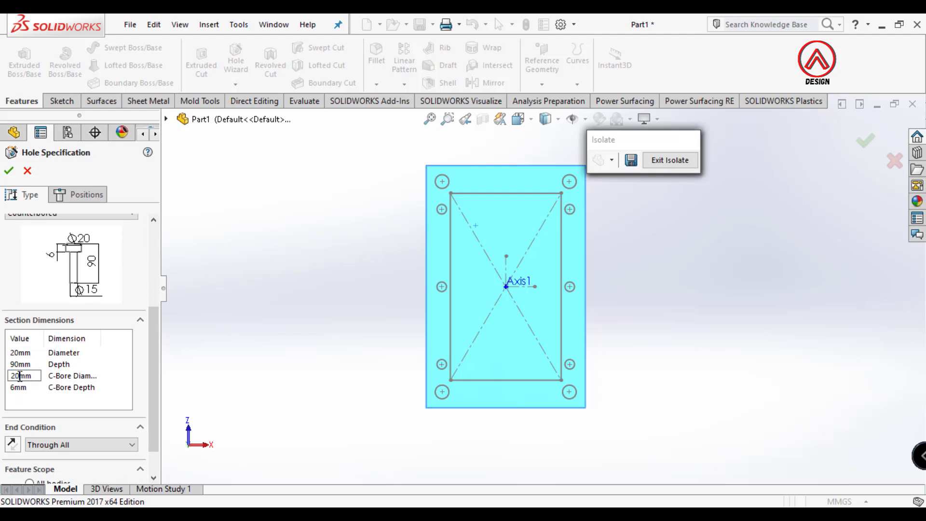
Place the counterbored holes at the centers of the four 20 mm corner circles
left_click(86, 195)
left_click(442, 182)
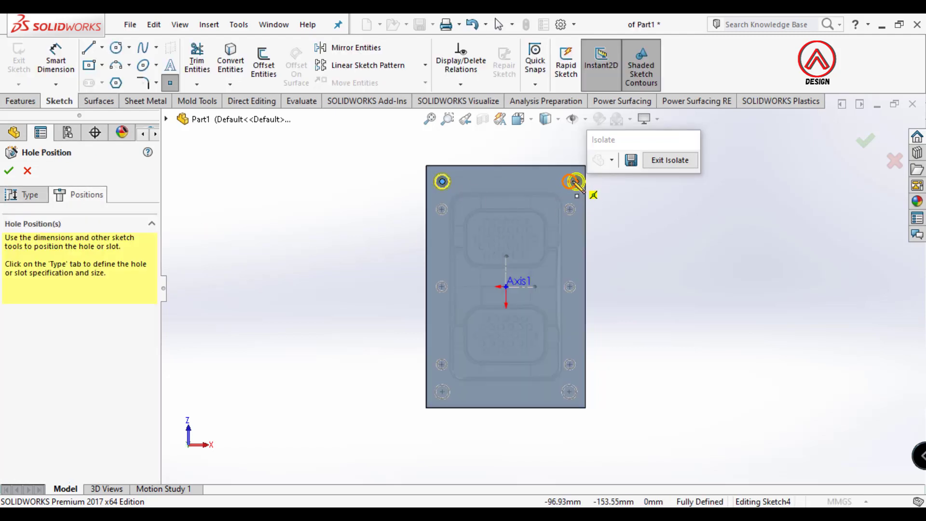
left_click(442, 391)
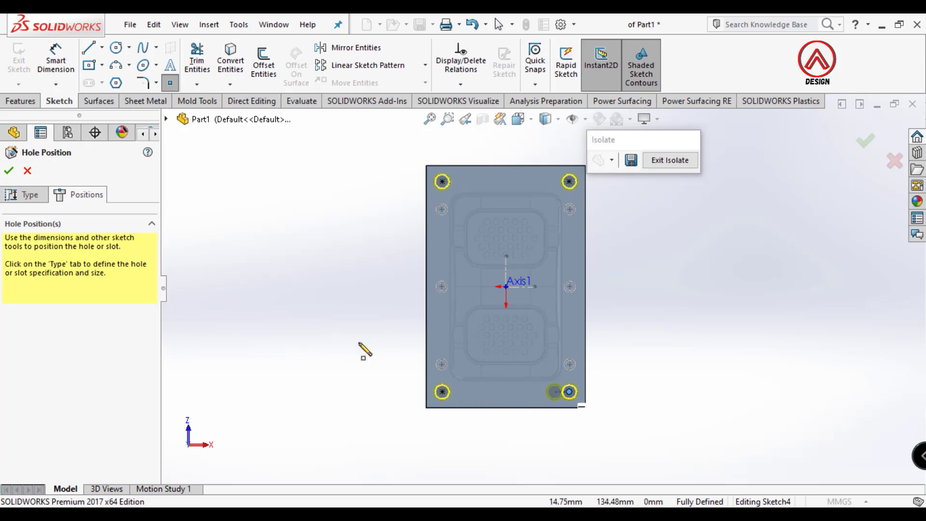
left_click(9, 172)
Add blind ISO M14 bottoming tapped holes on the underside at the centers of the six 14 mm circles
left_click(438, 236)
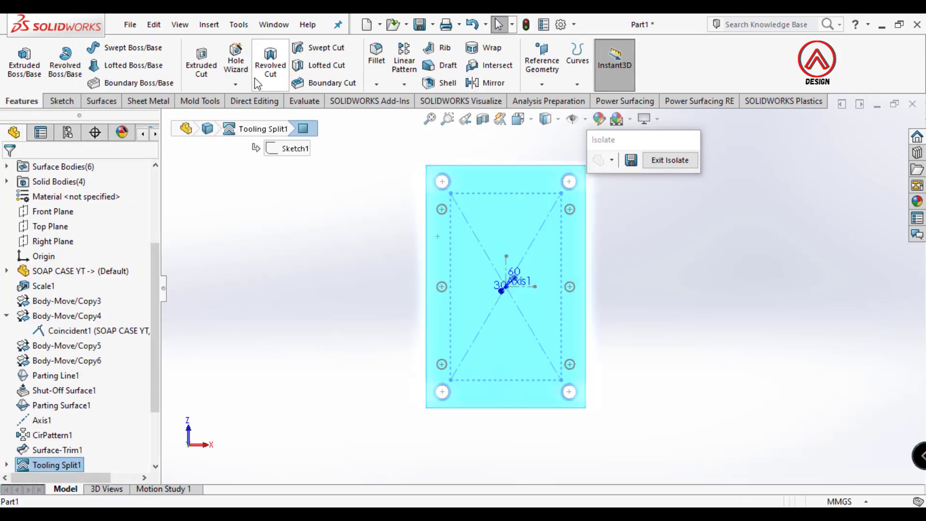
scroll(91, 333, "down", 5)
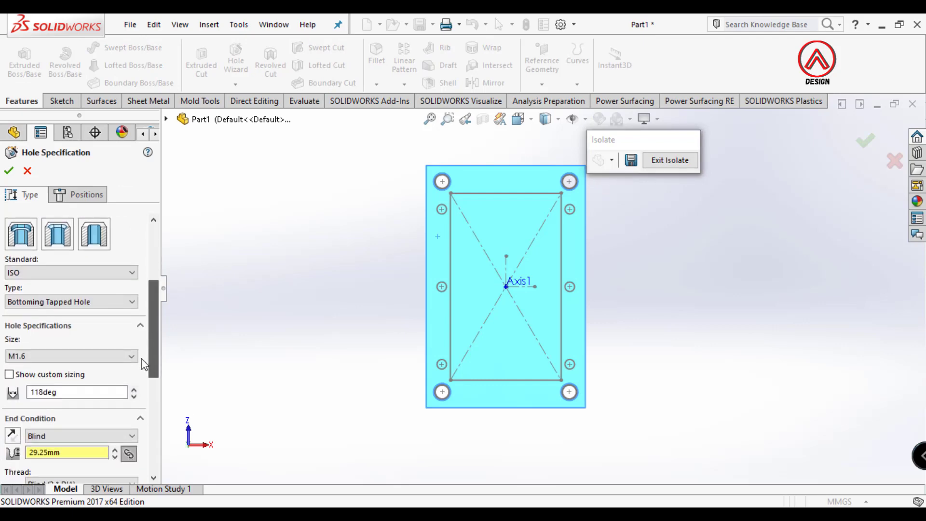
left_click(91, 322)
scroll(34, 424, "down", 5)
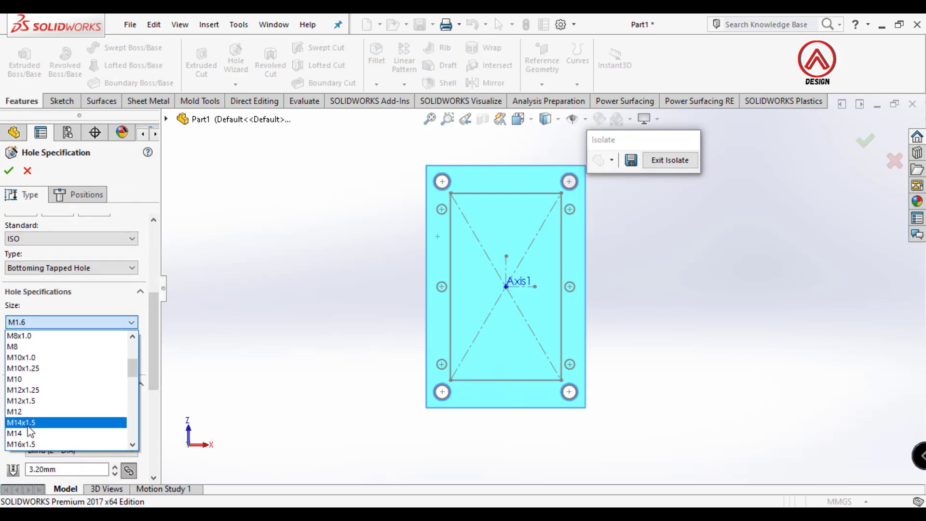
left_click(17, 433)
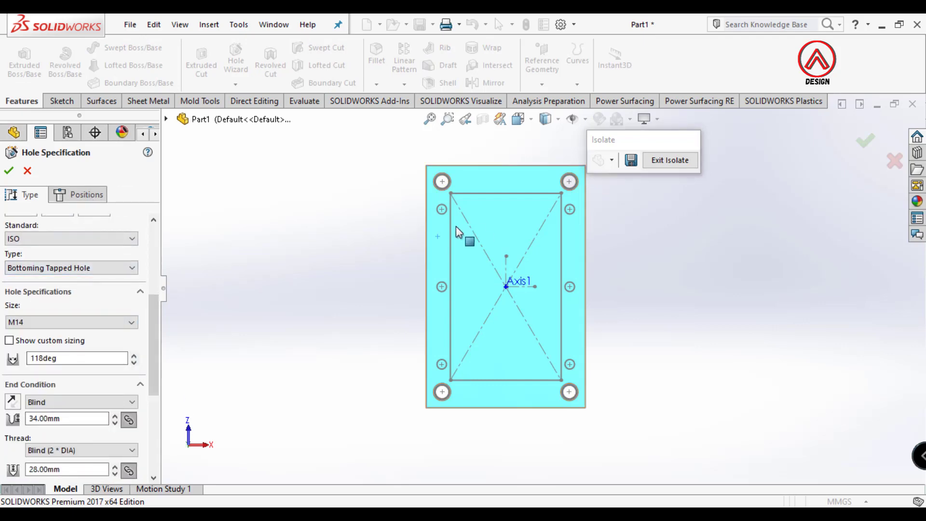
left_click(77, 194)
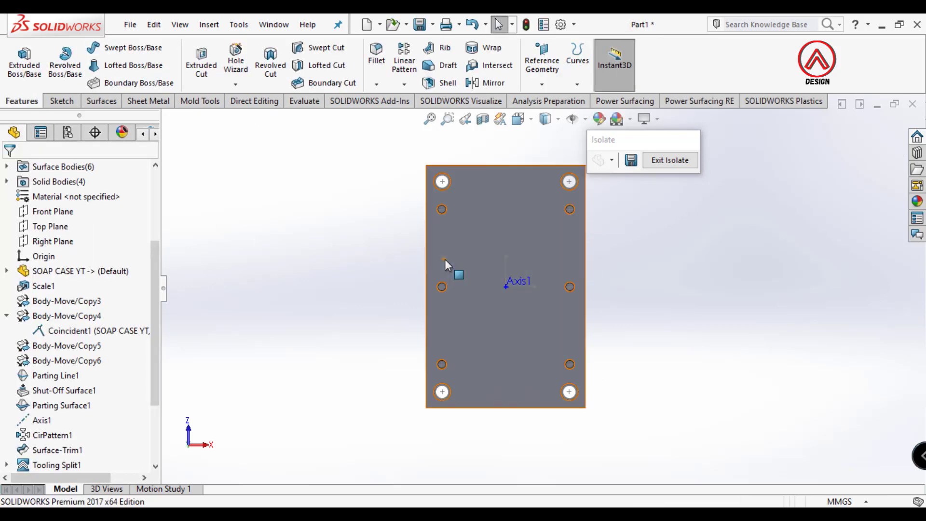
Examine the counterbored and tapped holes from the underside and the core side of the isolated block
scroll(606, 258, "up", 2)
scroll(608, 259, "down", 1)
middle_click_drag(543, 231, 465, 339)
scroll(472, 265, "down", 4)
left_click(465, 337)
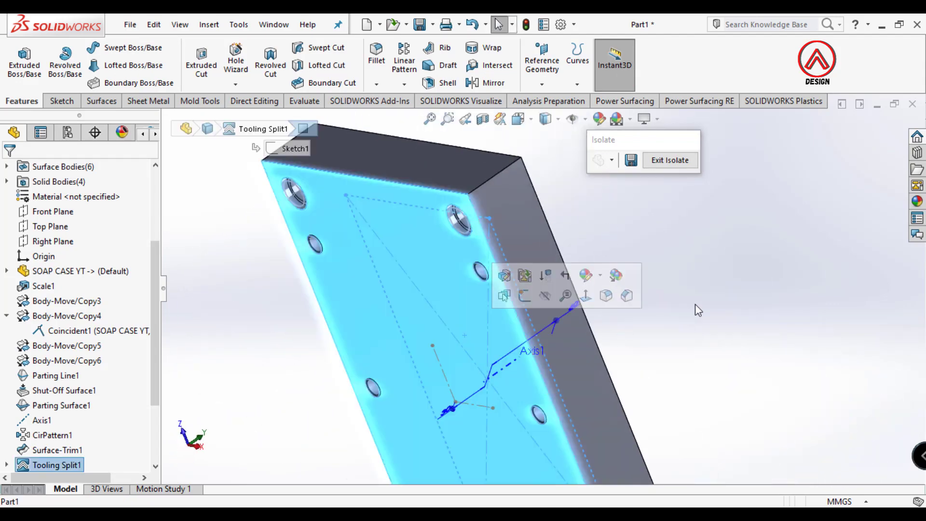
left_click(695, 304)
scroll(545, 296, "up", 3)
middle_click_drag(626, 259, 710, 144)
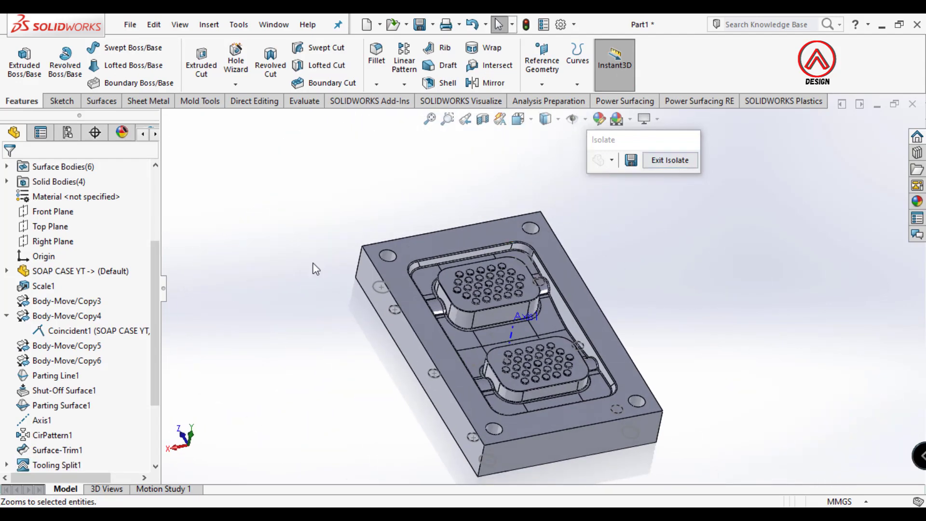
Exit the isolated view and open a sketch on the frame's top face around the upper block, viewed from the top
left_click(671, 160)
middle_click_drag(604, 353, 525, 328)
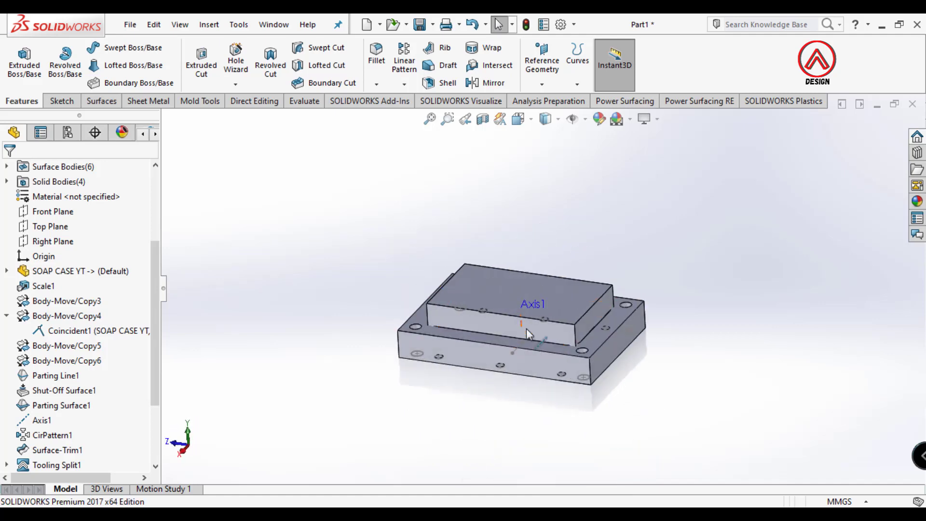
scroll(482, 322, "down", 3)
mouse_move(460, 303)
middle_mouse_down()
mouse_move(479, 279)
mouse_move(442, 304)
middle_mouse_up()
left_click(417, 323)
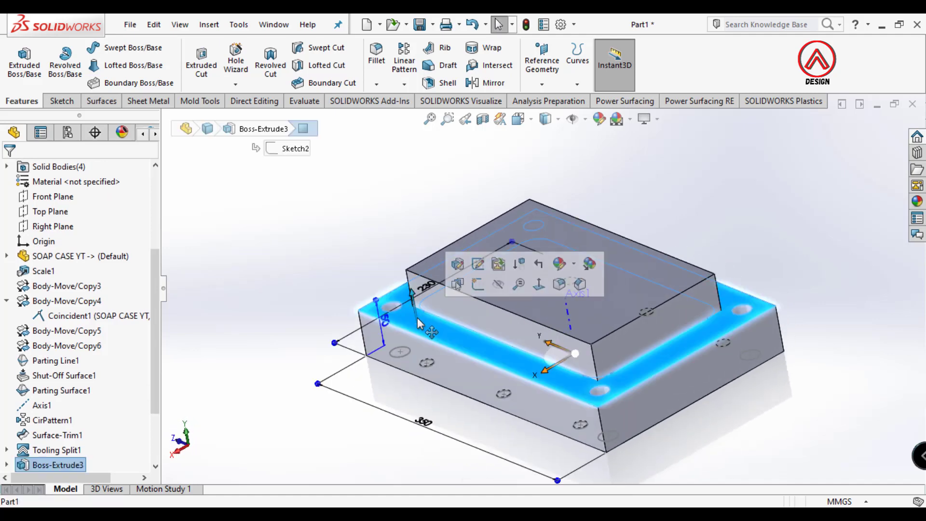
left_click(59, 101)
left_click(19, 57)
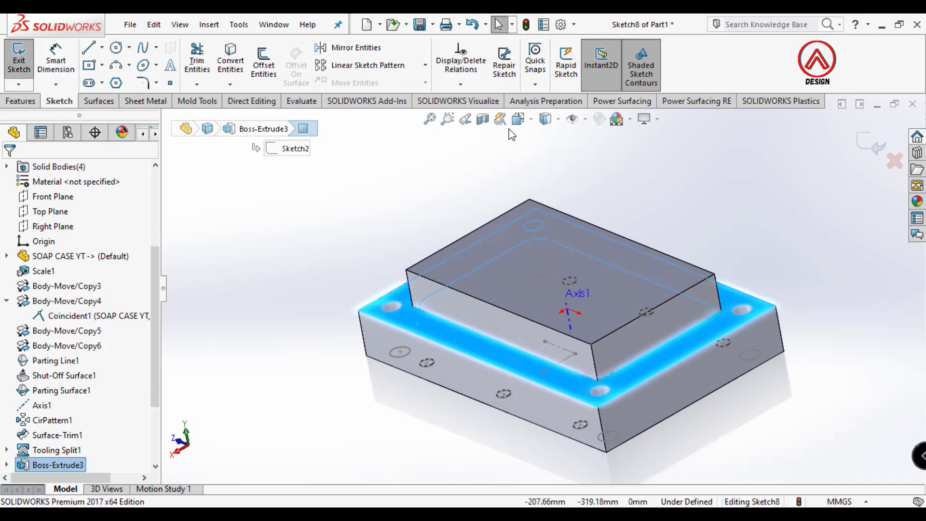
left_click(518, 119)
left_click(534, 195)
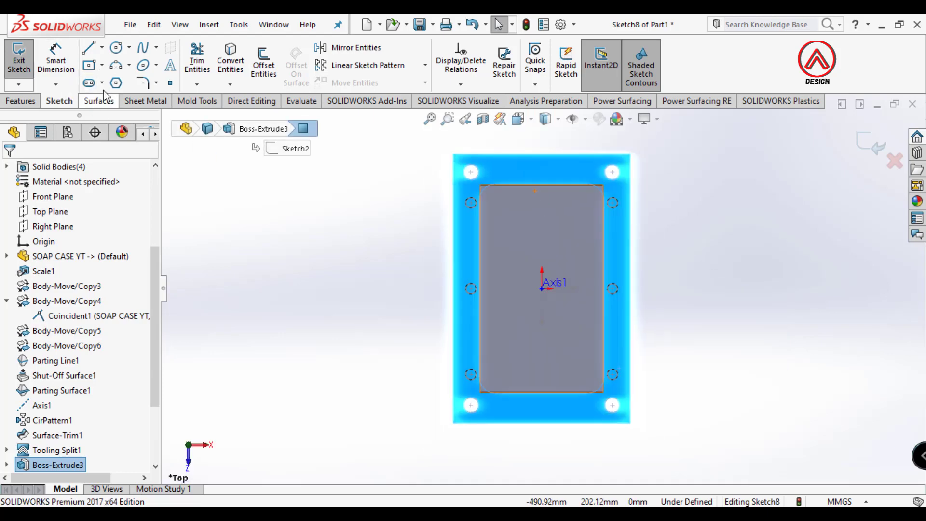
Sketch a corner rectangle matching the frame's outer outline
left_click(221, 80)
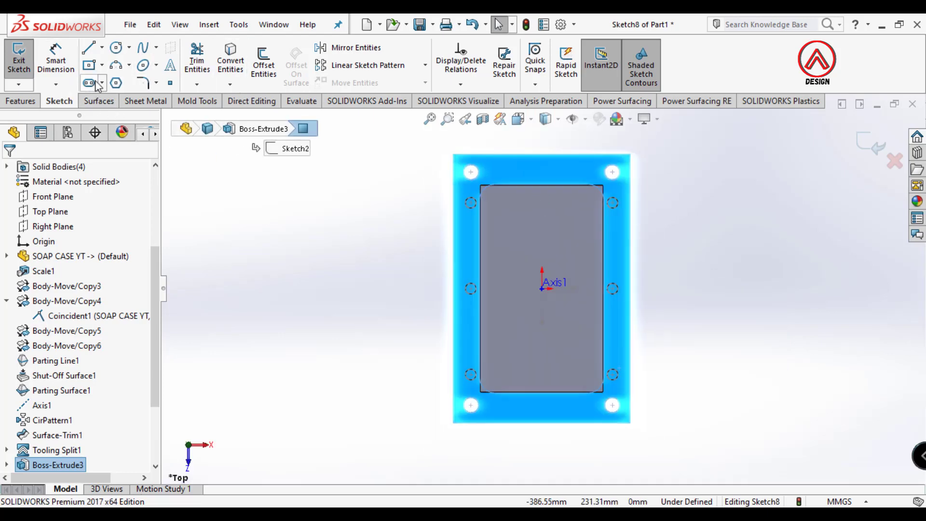
left_click(89, 64)
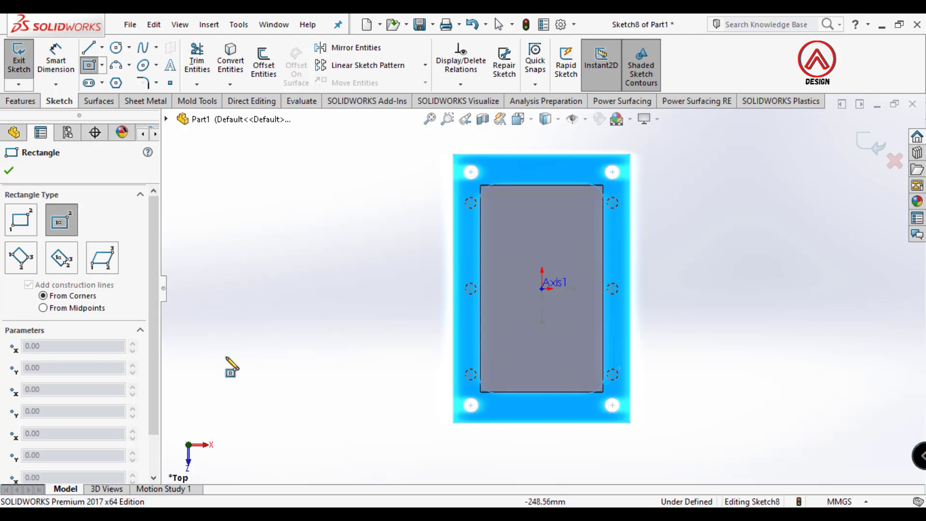
left_click(21, 219)
left_click(454, 422)
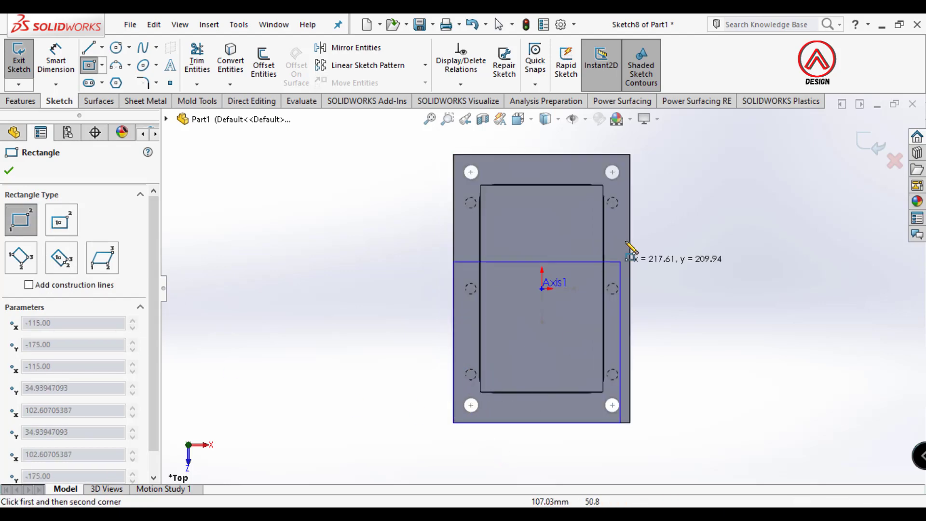
left_click(630, 156)
Sketch a second corner rectangle over the outline of the upper block
scroll(496, 378, "down", 5)
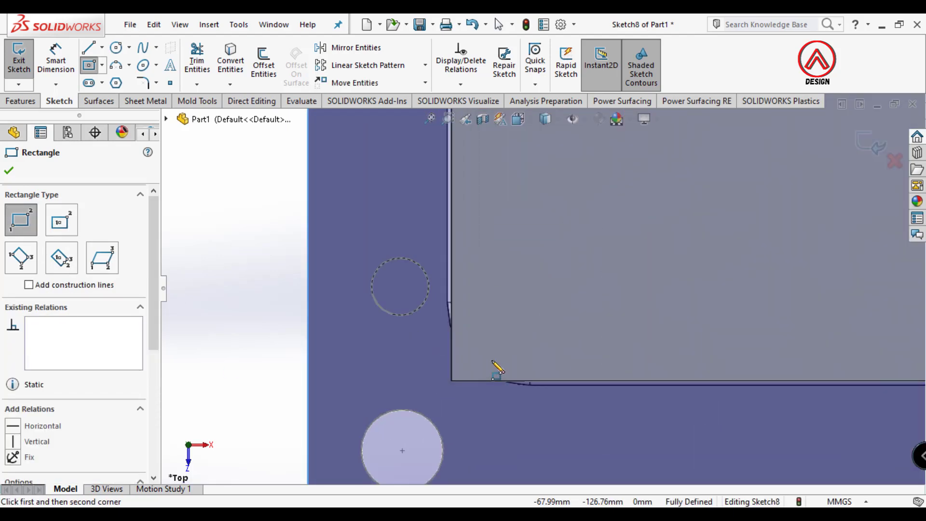
left_click(451, 381)
scroll(473, 392, "up", 4)
scroll(587, 182, "down", 5)
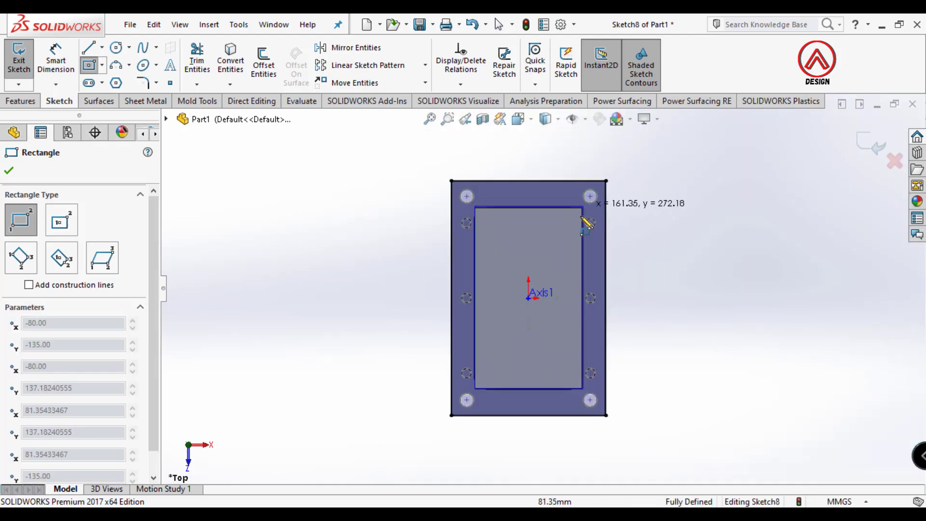
left_click(600, 248)
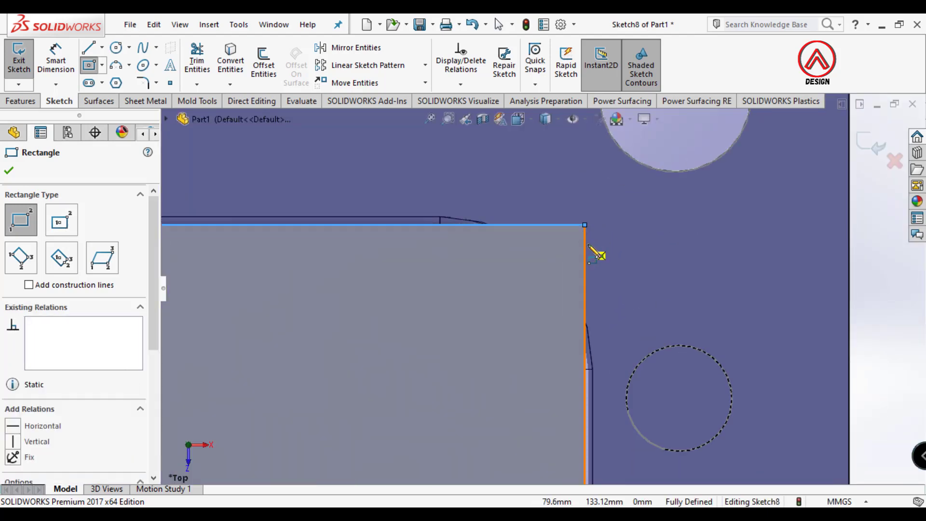
scroll(597, 254, "up", 5)
key("ctrl+7")
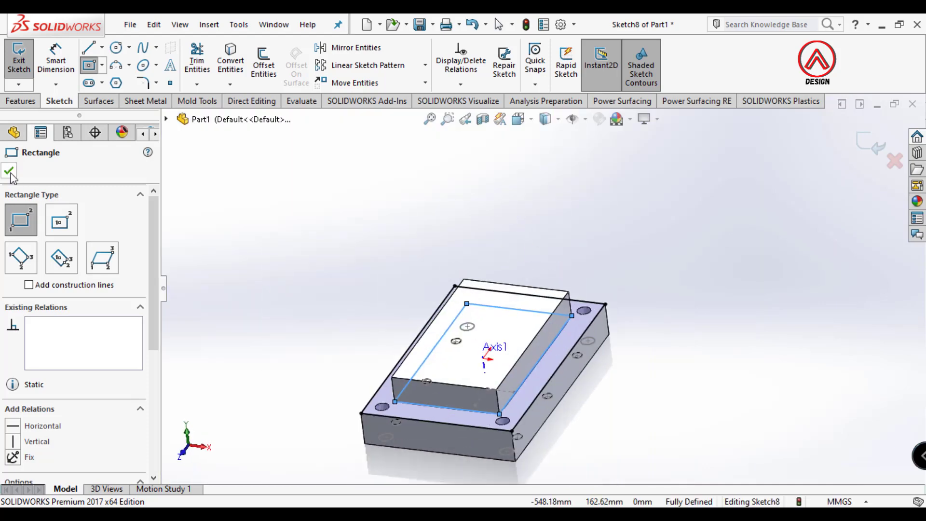
left_click(9, 170)
Extrude the ring profile up to the upper block's top face, merging it only with that block's Tooling Split body
left_click(20, 101)
left_click(24, 60)
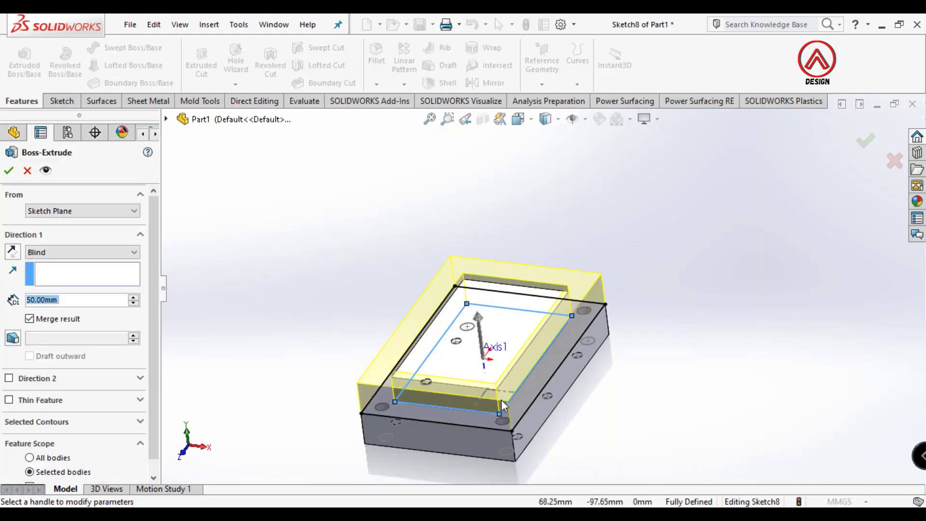
left_click(73, 252)
left_click(48, 297)
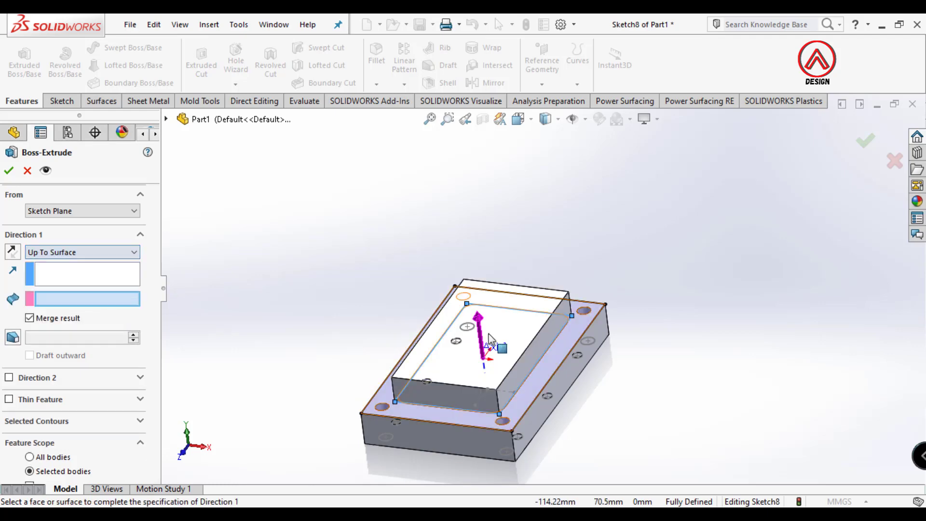
left_click(447, 372)
scroll(153, 347, "down", 1)
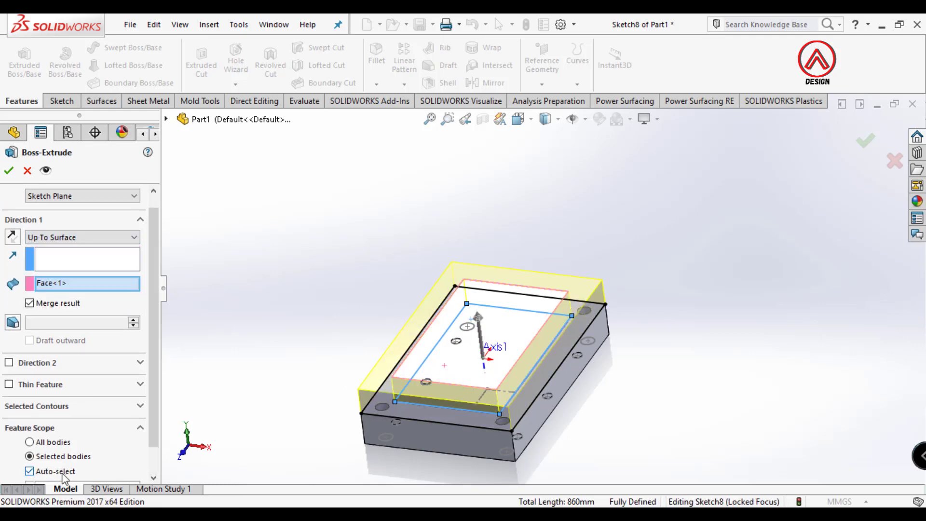
left_click(73, 456)
left_click(448, 366)
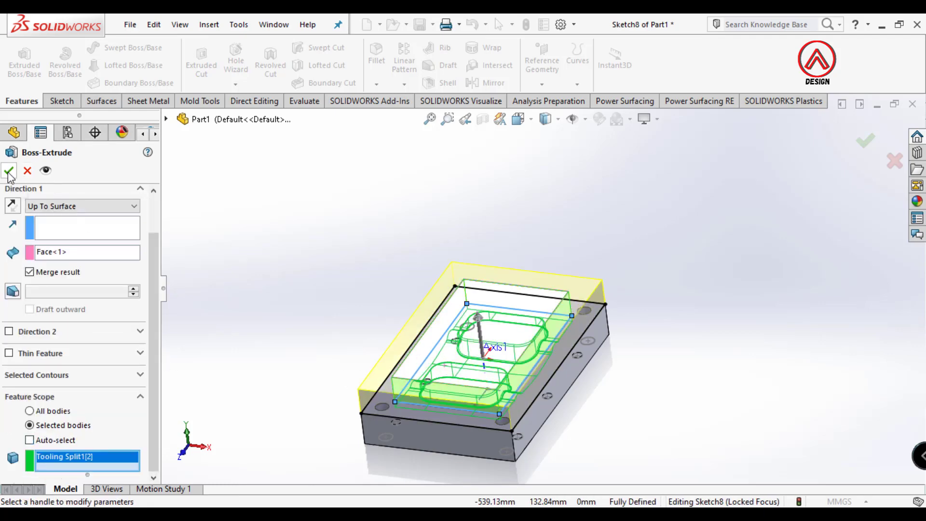
left_click(9, 170)
Isolate the extended upper block and turn it to show its cavity side
middle_click_drag(339, 251, 585, 347)
right_click(585, 347)
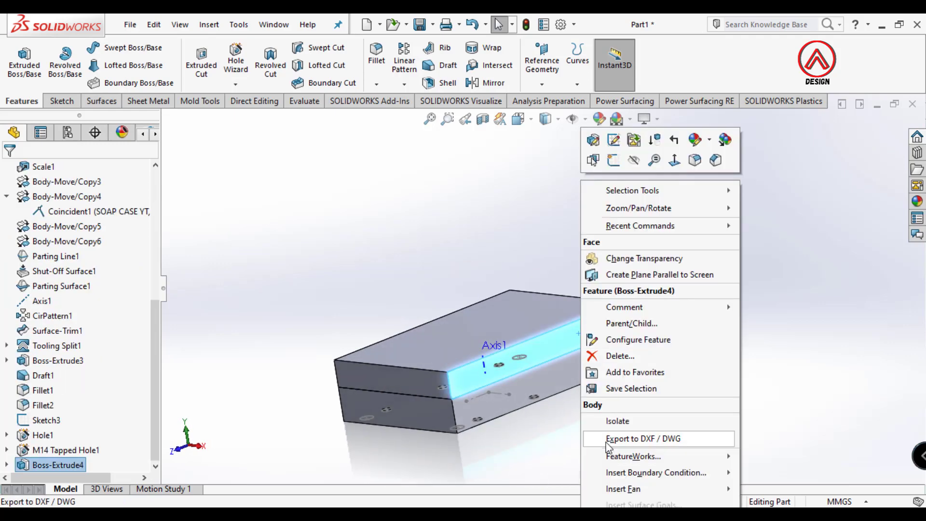
left_click(617, 420)
middle_click_drag(617, 420, 555, 260)
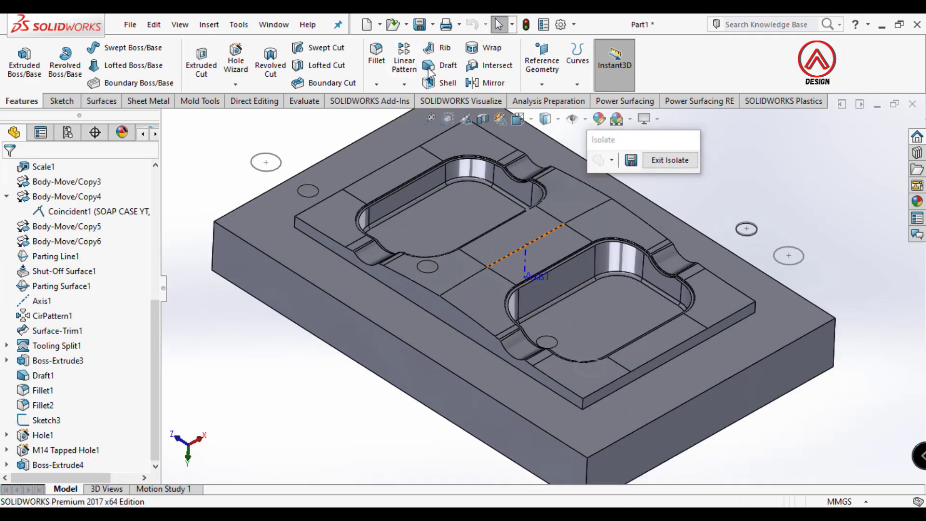
Draft the raised cavity area's outer side faces by 20 degrees, using the surrounding frame face as the neutral plane
left_click(430, 67)
left_click(312, 264)
left_click(322, 239)
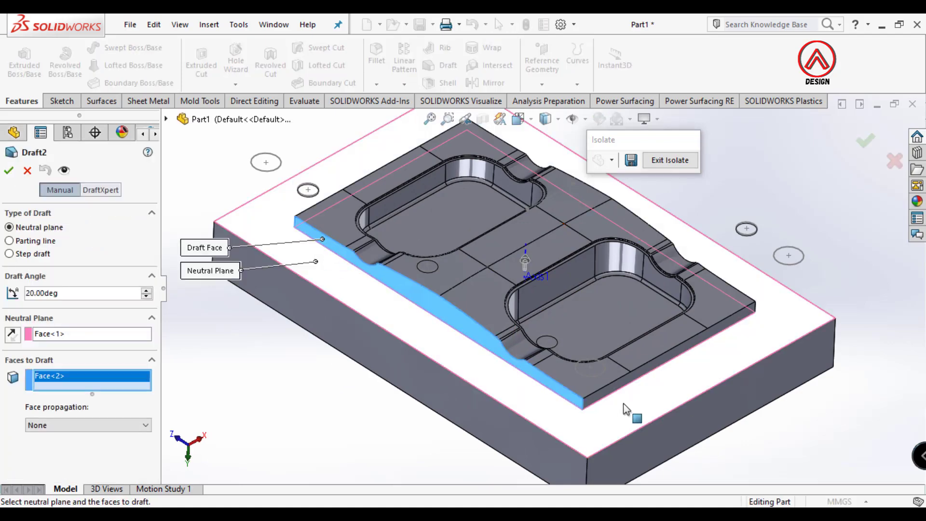
left_click(620, 384)
middle_click_drag(617, 385, 474, 386)
scroll(663, 361, "down", 4)
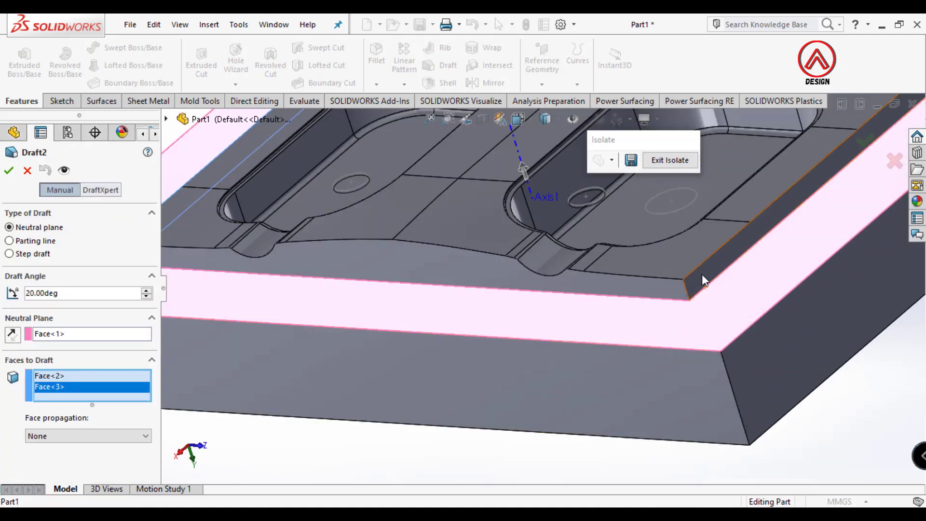
left_click(702, 274)
left_click(658, 291)
left_click(9, 171)
key("f")
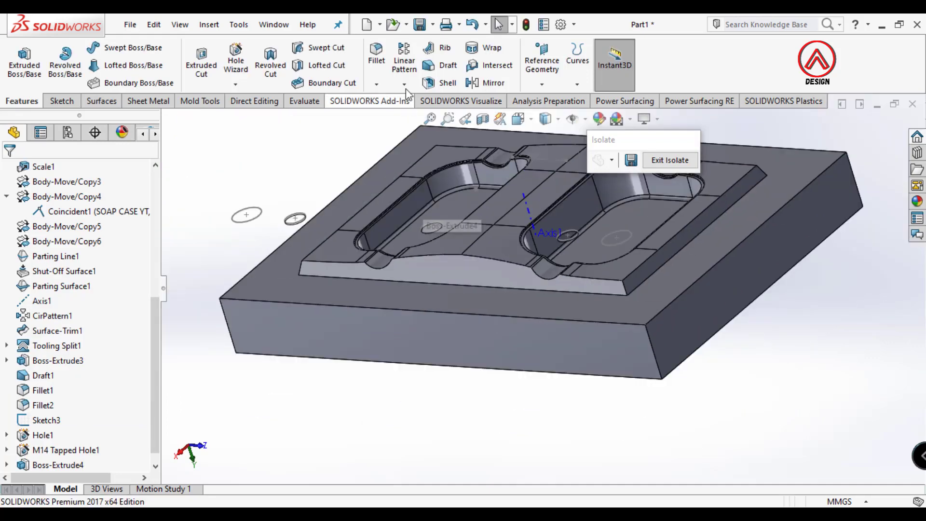
Fillet the four corner edges of the raised cavity area with a 20 mm radius
left_click(376, 53)
type("20")
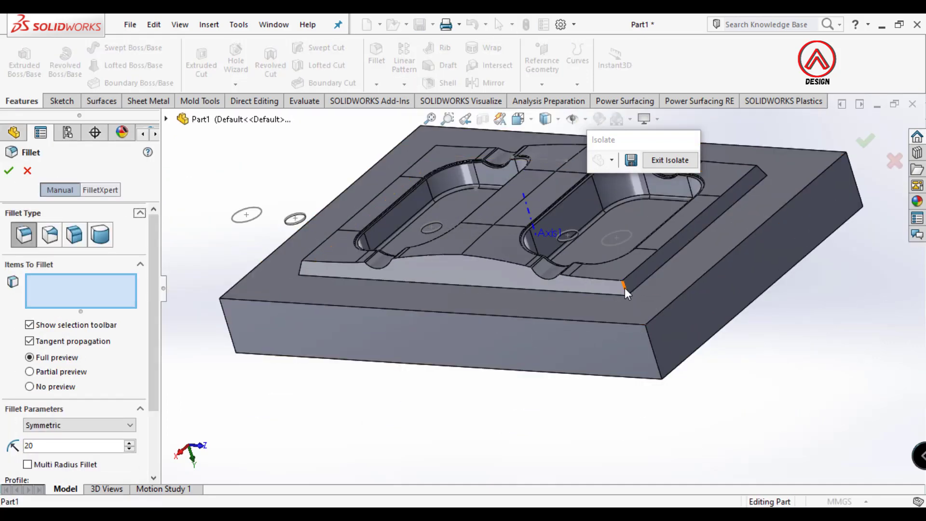
left_click(624, 287)
left_click(622, 222)
left_click(282, 278)
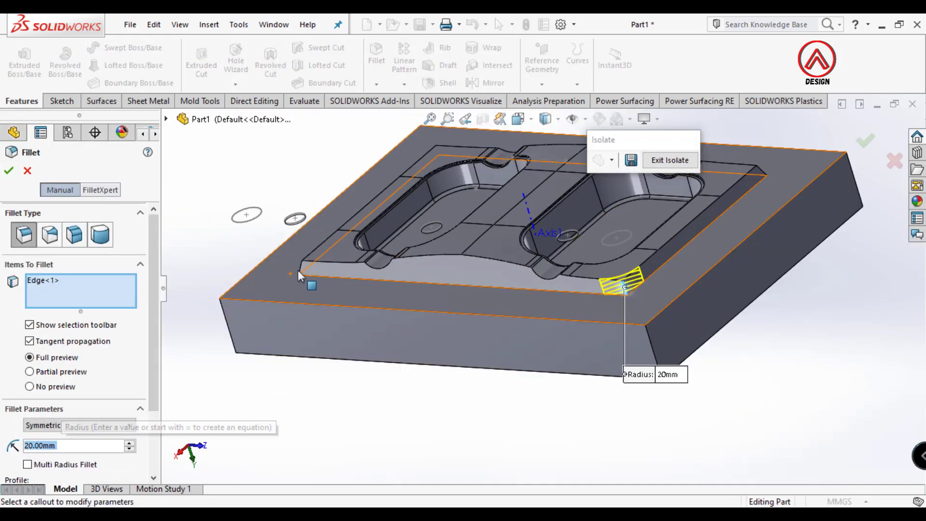
left_click(300, 269)
left_click(762, 170)
scroll(463, 234, "up", 2)
middle_click_drag(461, 233, 586, 260)
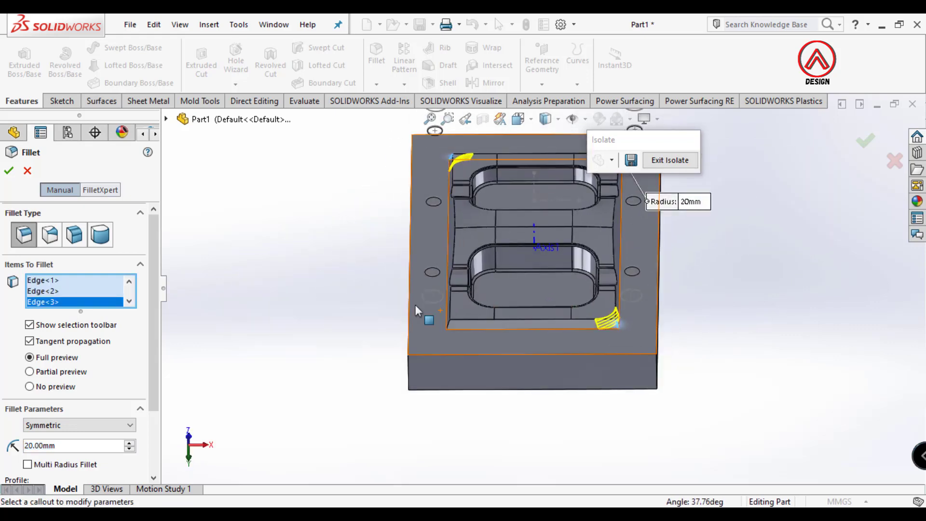
scroll(415, 306, "down", 3)
left_click(498, 337)
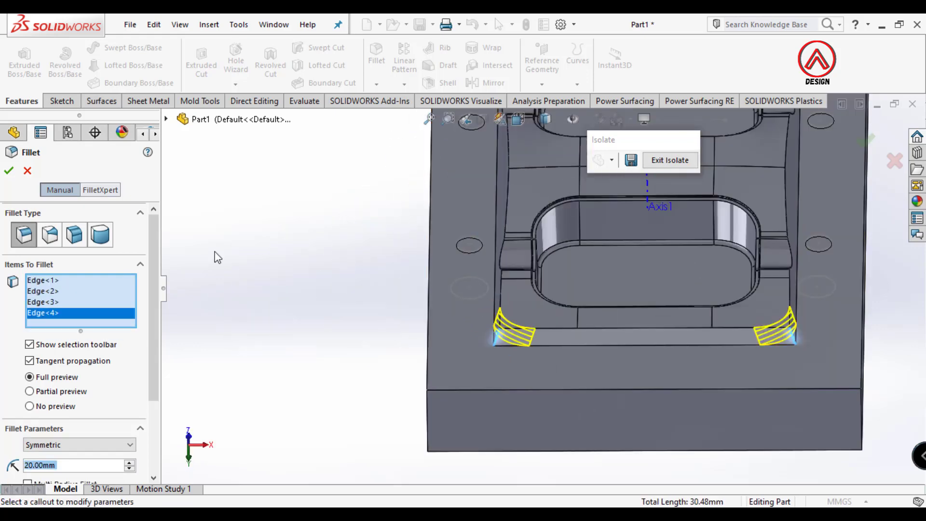
Fillet the upper rim edges of the raised cavity area on all sides with a 2 mm radius
left_click(380, 55)
type("2")
scroll(603, 333, "up", 3)
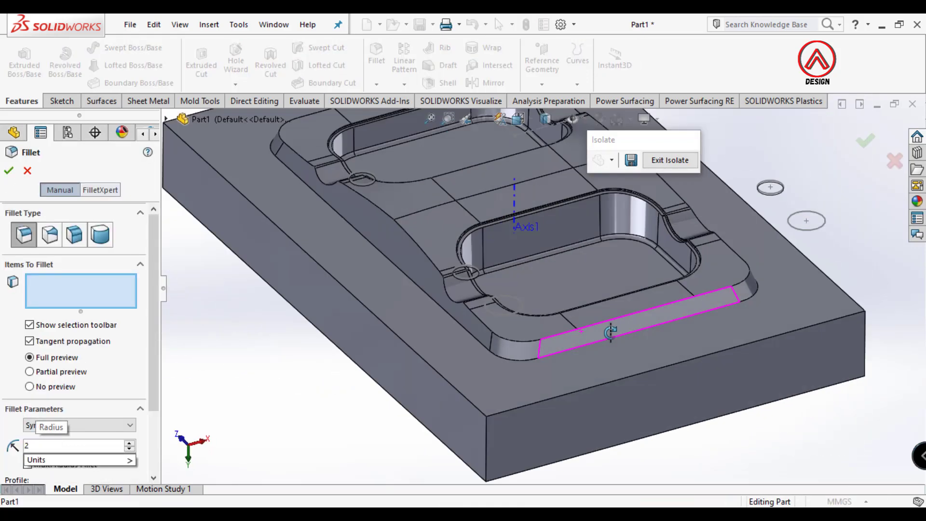
left_click(608, 328)
scroll(598, 327, "up", 3)
scroll(592, 328, "up", 2)
scroll(516, 280, "down", 2)
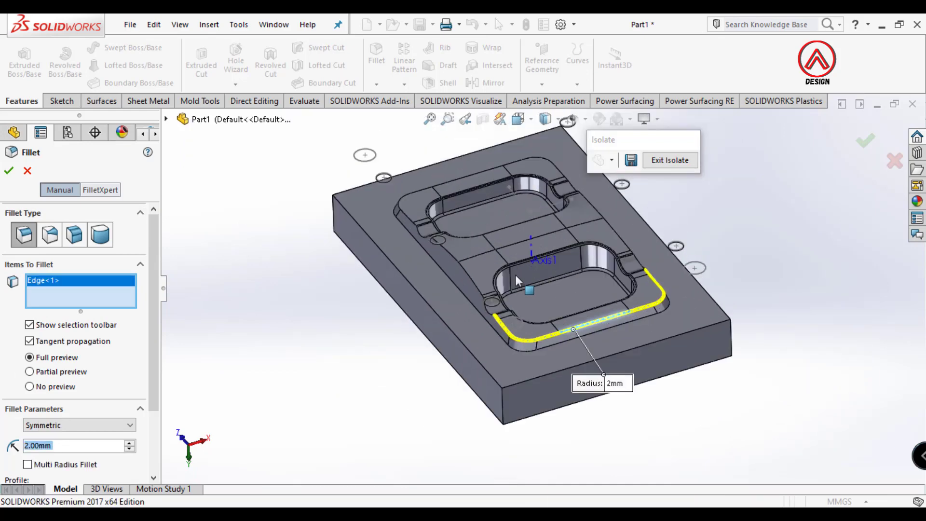
left_click(449, 254)
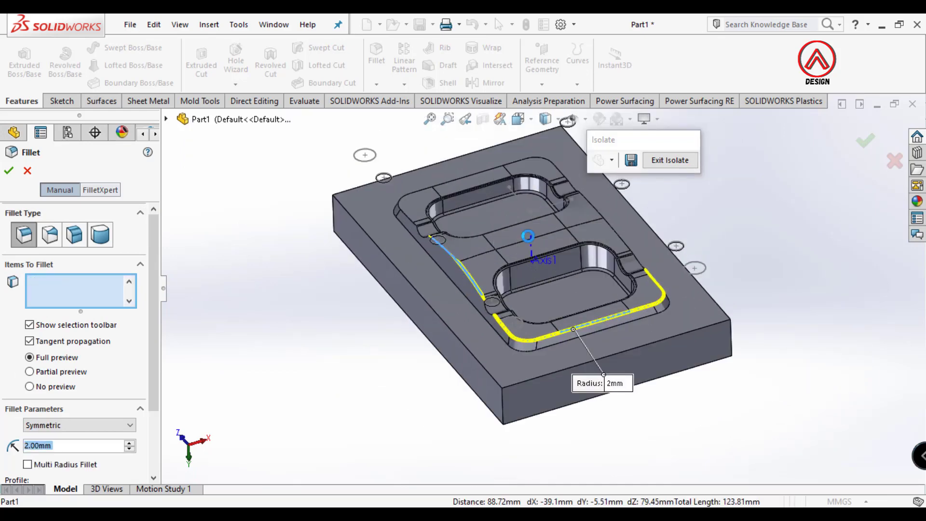
scroll(571, 223, "down", 1)
left_click(601, 212)
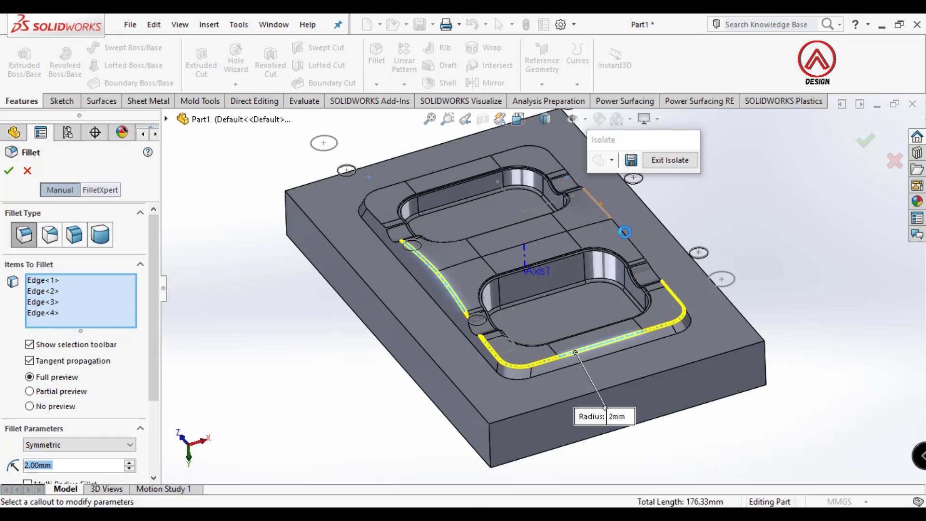
left_click(622, 232)
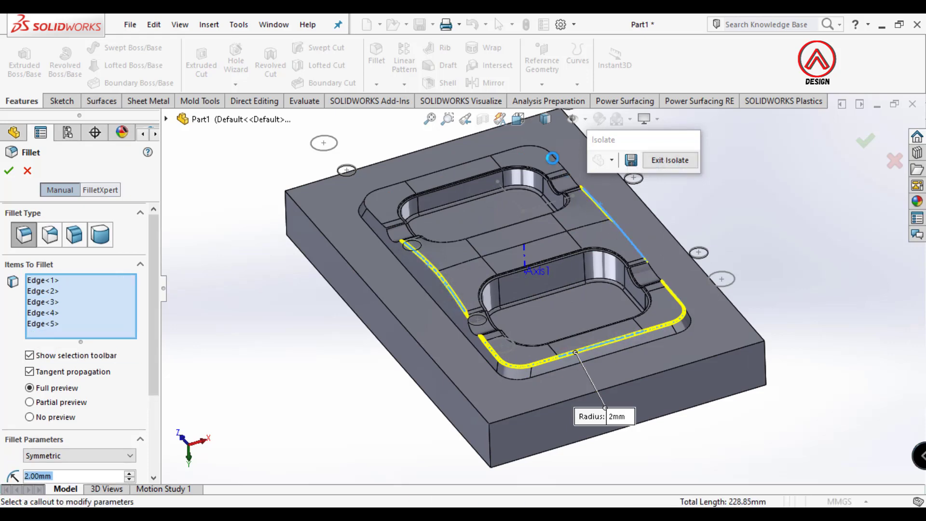
left_click(502, 153)
middle_click_drag(419, 289, 492, 299)
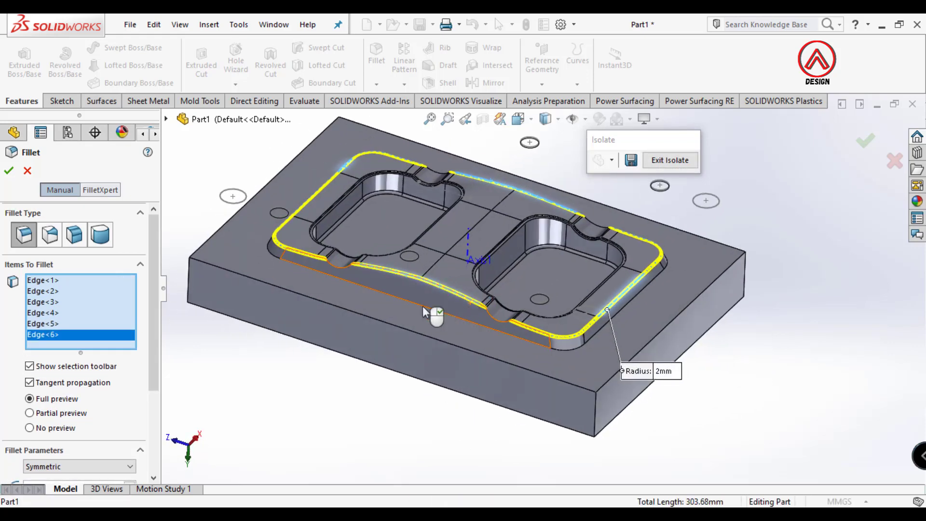
scroll(425, 310, "down", 1)
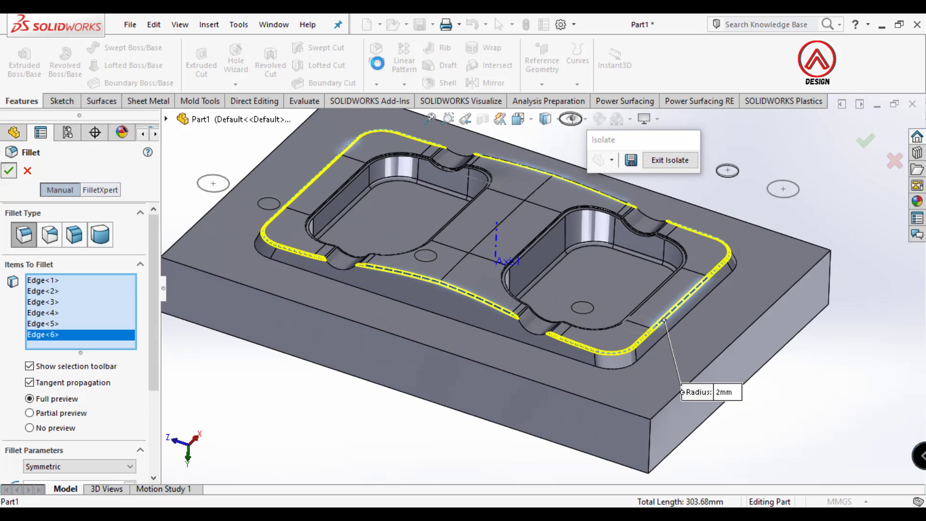
Fillet the four curved outer edges of the side notches with a 2 mm radius, without tangent propagation
left_click(377, 63)
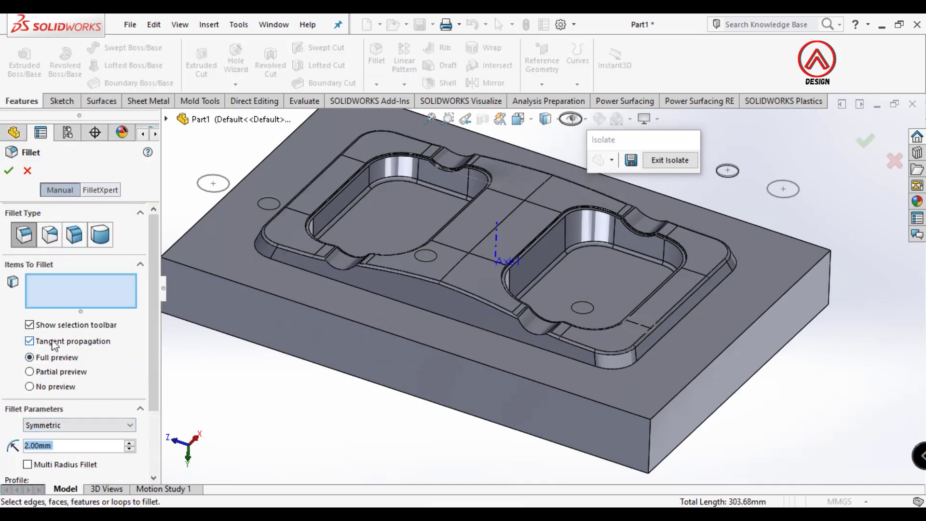
left_click(330, 271)
left_click(533, 338)
middle_click_drag(532, 338, 542, 403)
left_click(570, 406)
left_click(769, 313)
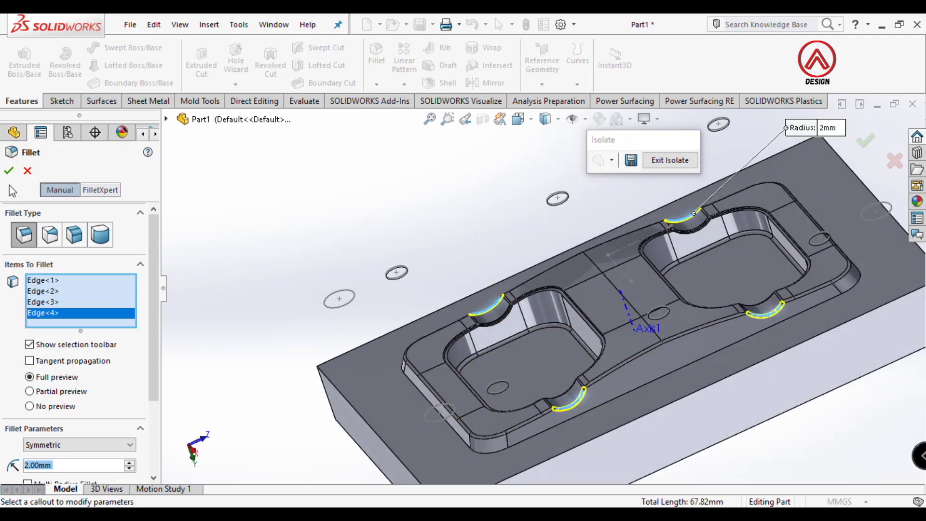
Define a blind counterbored hole on the block's back face with a 30 mm diameter and a 35 mm counterbore diameter
scroll(549, 279, "up", 4)
middle_click_drag(699, 289, 587, 253)
left_click(587, 253)
left_click(696, 219)
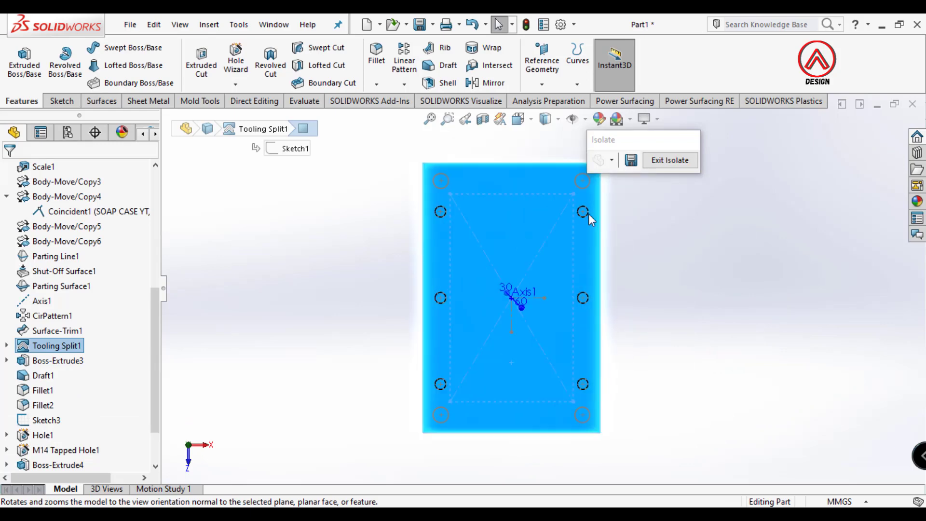
left_click(236, 62)
left_click(94, 350)
scroll(91, 325, "down", 3)
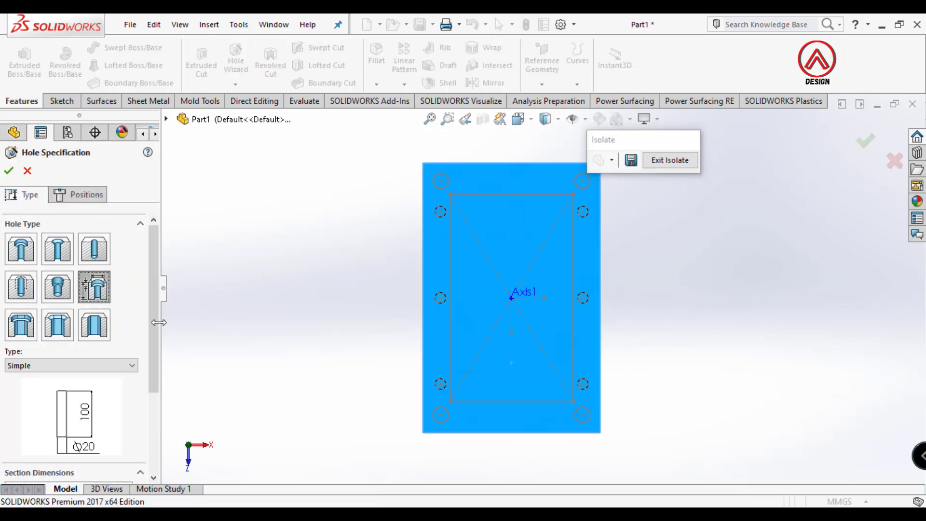
left_click(91, 328)
left_click(68, 380)
scroll(143, 466, "down", 2)
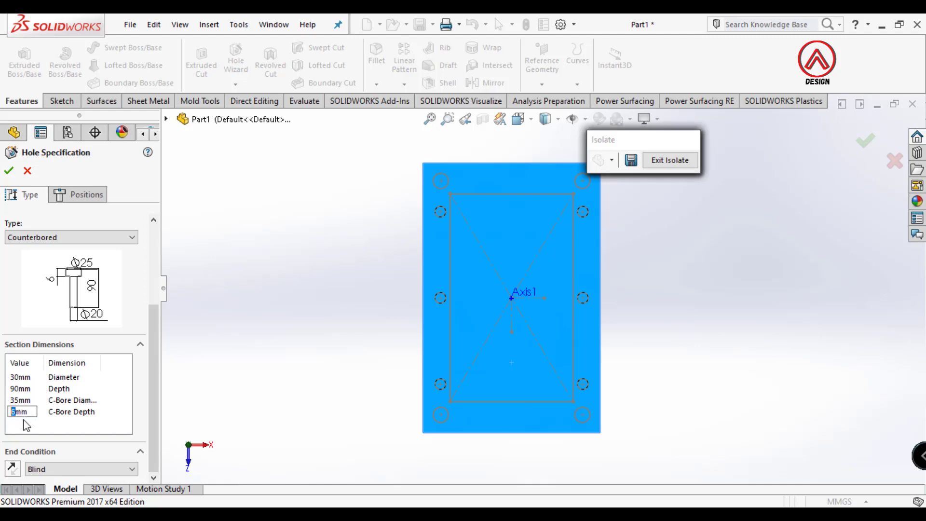
Place the counterbored holes at the centers of the four corner circles
left_click(78, 194)
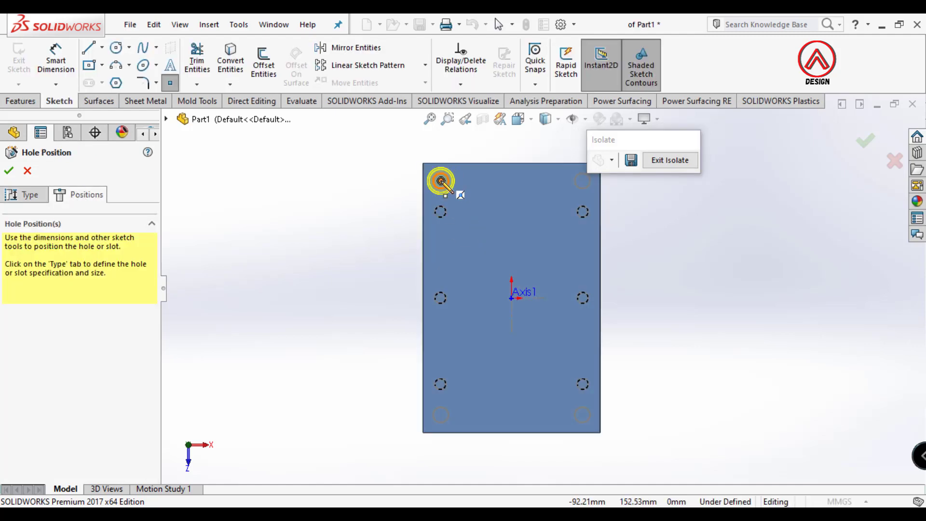
left_click(441, 181)
left_click(582, 181)
left_click(440, 414)
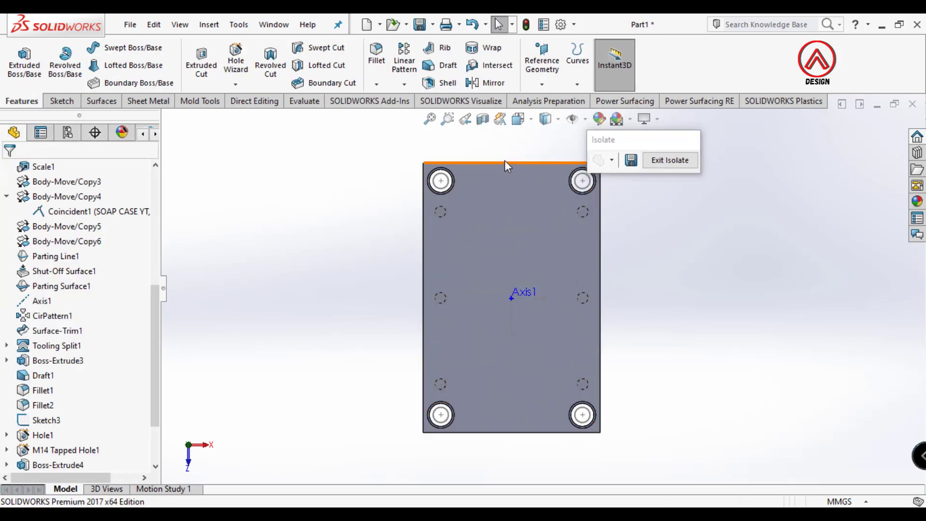
Cut six blind ISO M14 bottoming tapped holes at the marked circle centers along both long sides of the back face
scroll(450, 161, "down", 5)
middle_click_drag(427, 223, 594, 247)
scroll(501, 275, "up", 3)
middle_click_drag(499, 278, 311, 267)
scroll(564, 308, "up", 4)
scroll(568, 310, "down", 4)
left_click(485, 280)
left_click(607, 239)
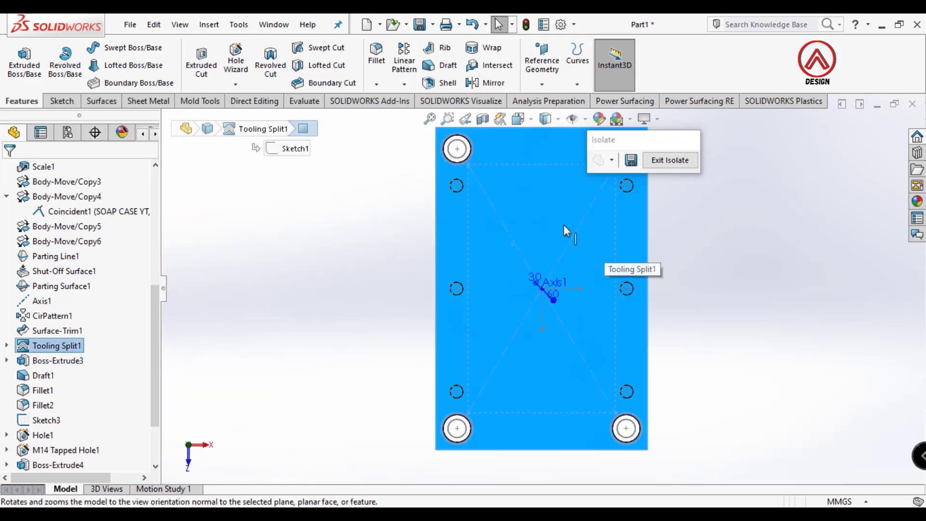
left_click(235, 60)
left_click(30, 294)
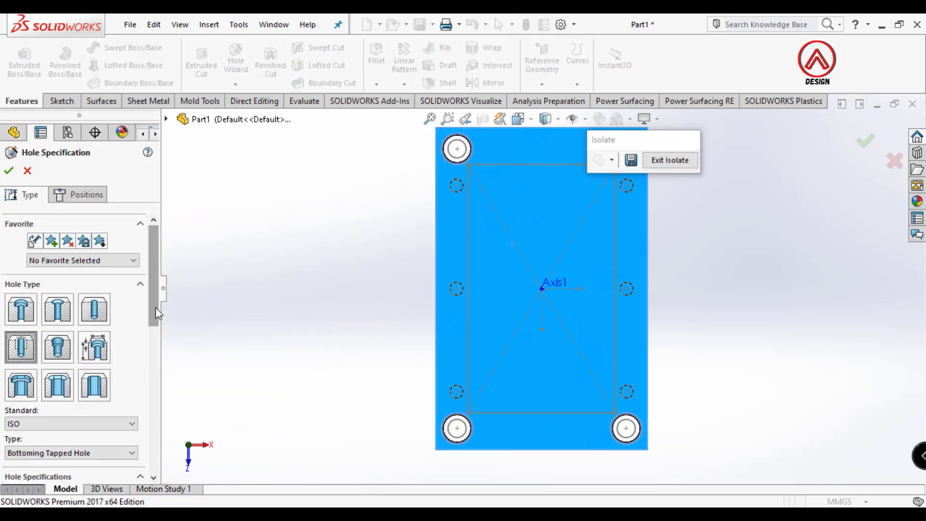
scroll(117, 366, "down", 5)
left_click(72, 284)
scroll(46, 380, "down", 6)
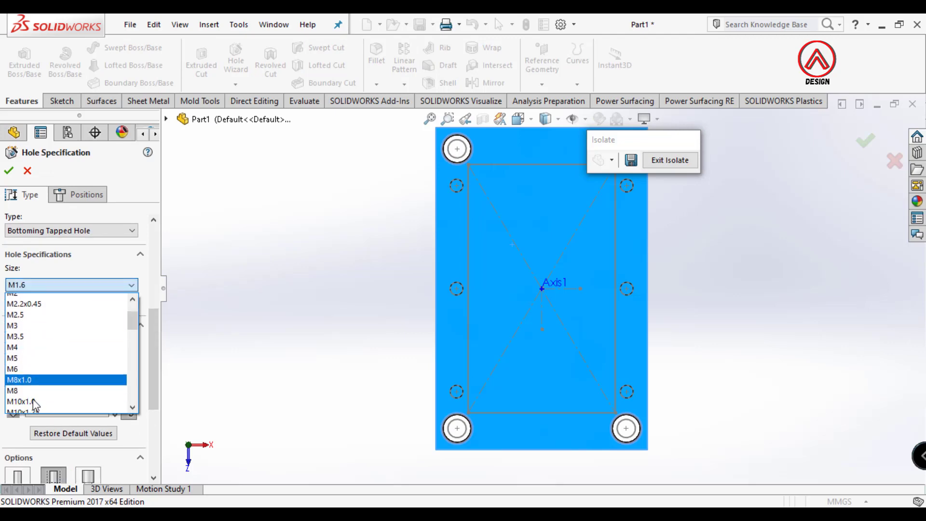
left_click(44, 362)
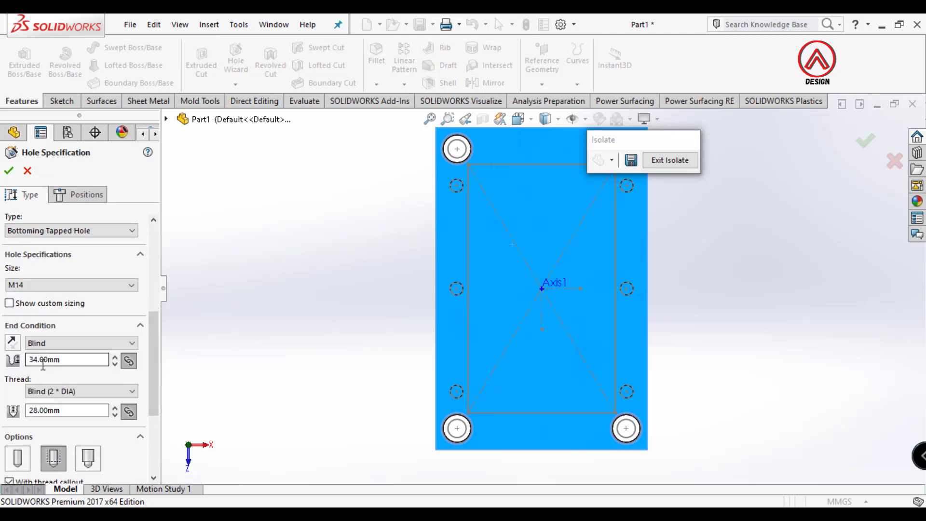
left_click(79, 195)
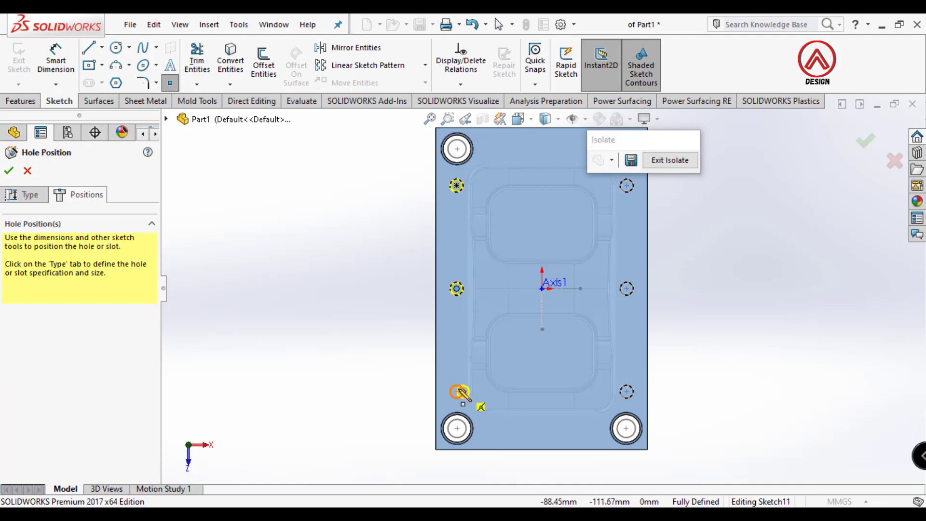
left_click(626, 392)
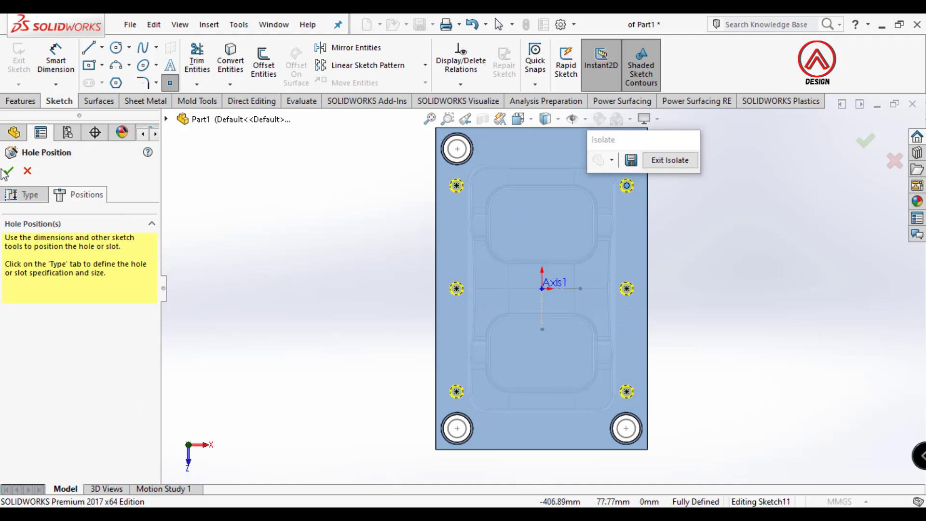
Examine the drilled block from both the cavity side and the back, including its counterbored and tapped holes
middle_click_drag(381, 274, 643, 246)
scroll(643, 245, "up", 3)
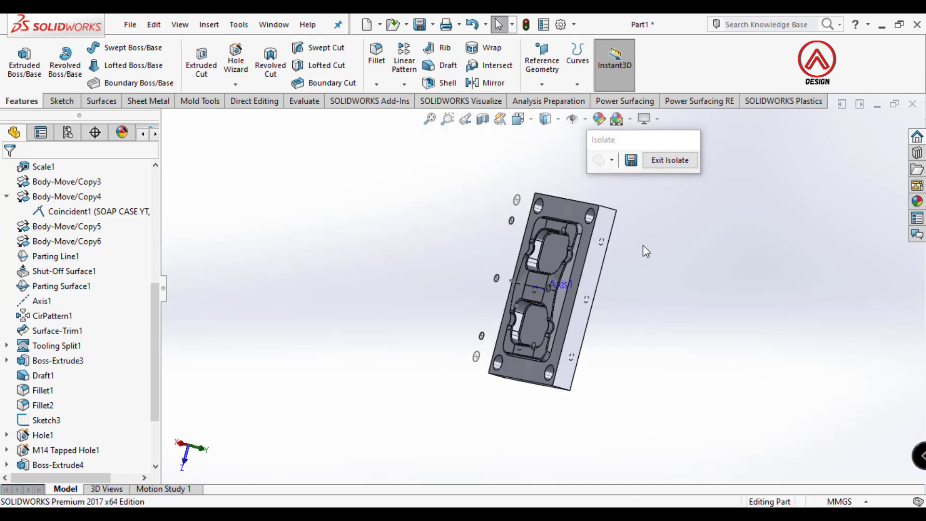
scroll(643, 246, "down", 3)
middle_click_drag(455, 356, 477, 316)
scroll(43, 367, "up", 6)
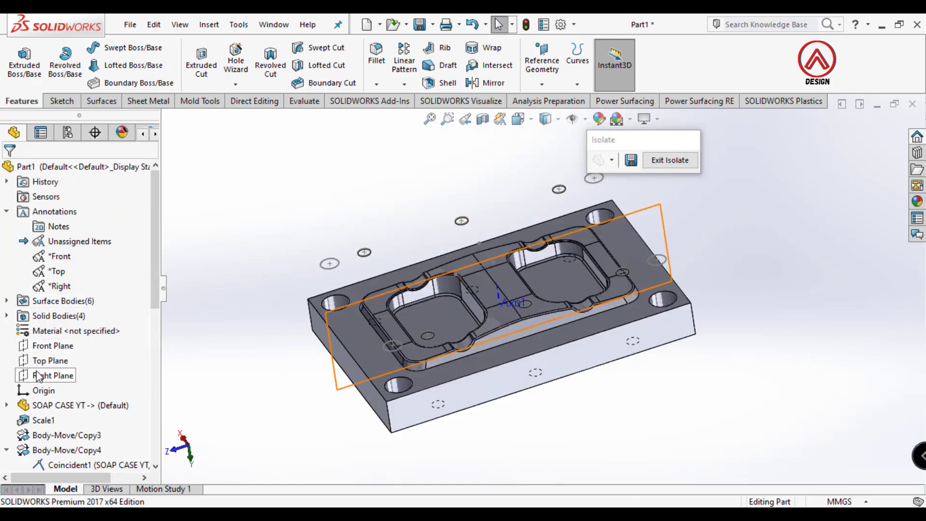
scroll(538, 283, "up", 2)
scroll(611, 285, "down", 2)
middle_click_drag(610, 284, 467, 221)
scroll(475, 199, "down", 4)
scroll(491, 213, "down", 2)
Sketch two concentric circles about 30 mm and 20 mm in diameter on the back face, centered on a corner counterbored hole
left_click(491, 213)
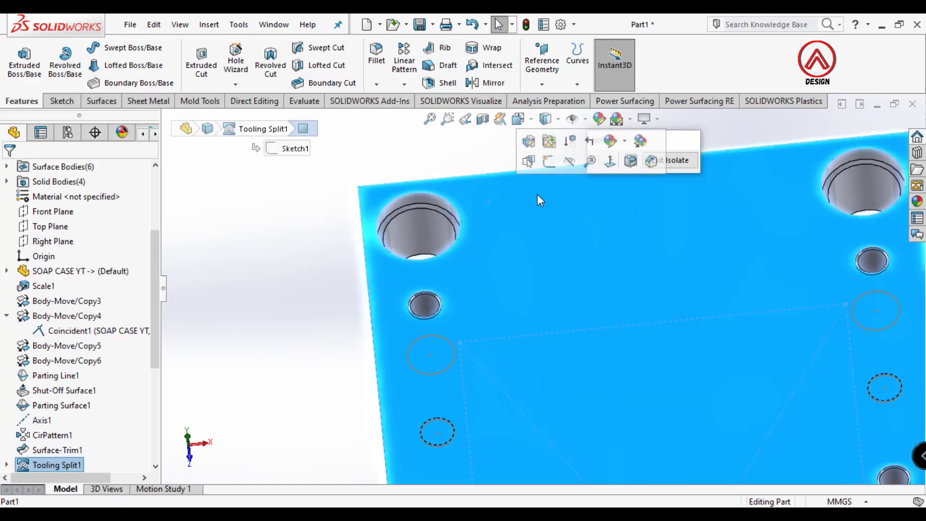
left_click(613, 164)
left_click(58, 103)
left_click(20, 61)
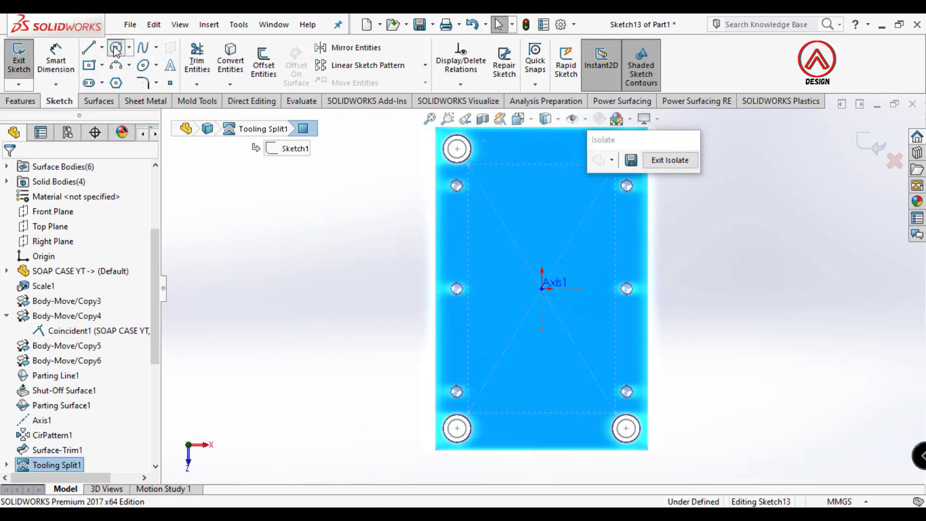
left_click(115, 48)
scroll(475, 172, "down", 4)
scroll(448, 195, "down", 3)
left_click(440, 247)
left_click(468, 180)
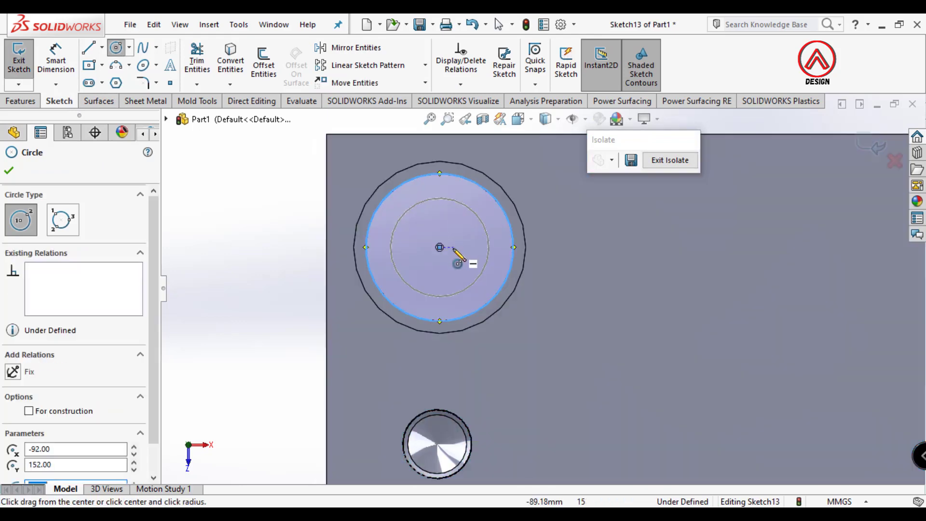
left_click(464, 205)
Dimension the diameters of the outer and inner concentric circles
left_click(56, 59)
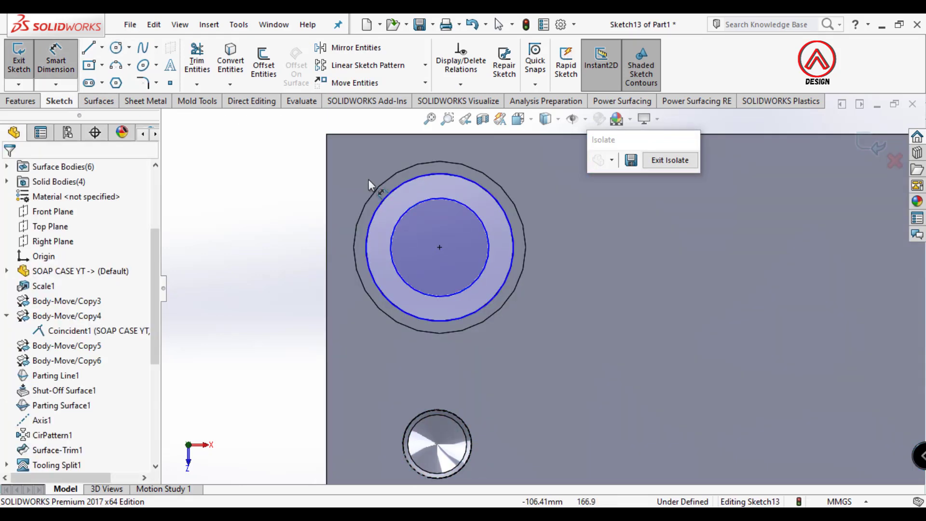
left_click(387, 206)
left_click(278, 145)
key("Return")
left_click(396, 273)
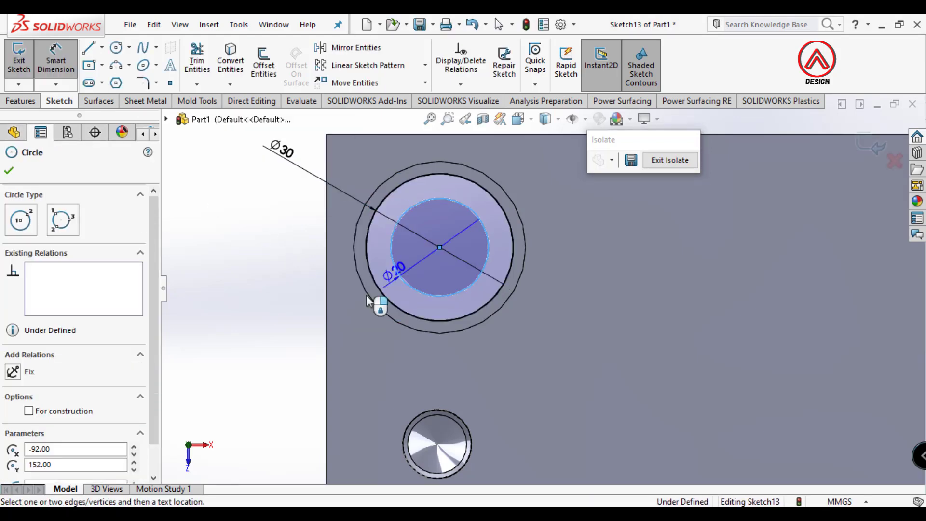
left_click(289, 332)
key("Return")
left_click(20, 100)
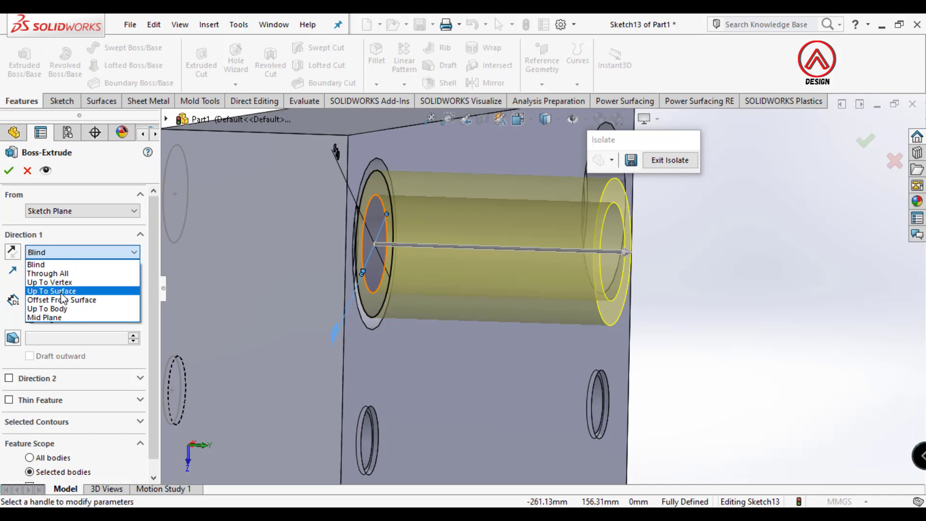
Extrude the corner-hole ring profile up to the block's cavity-side face as a separate, unmerged sleeve body
left_click(61, 292)
left_click(253, 180)
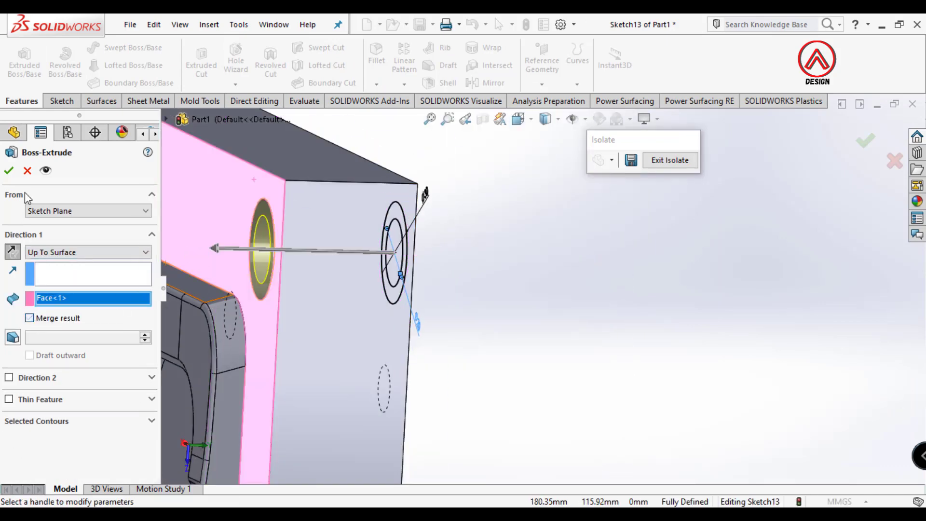
left_click(9, 170)
Sketch two concentric circles about 43 mm and 13 mm in diameter on the sleeve's end face, centered on its bore
middle_click_drag(484, 287, 407, 245)
scroll(556, 270, "down", 3)
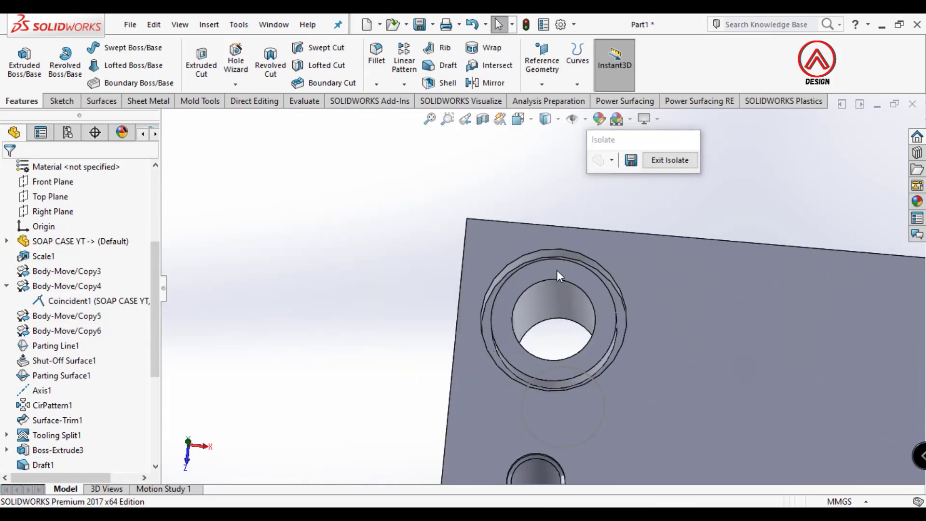
left_click(556, 270)
key("c")
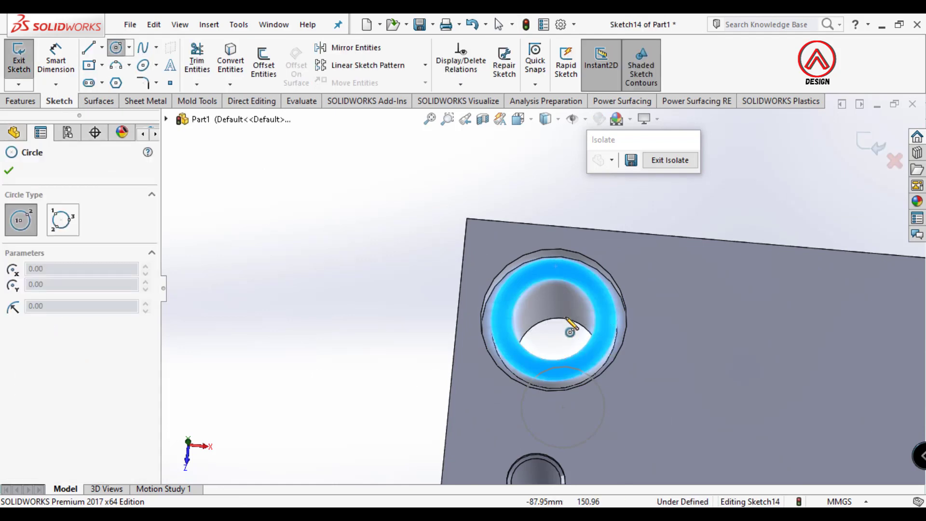
left_click(553, 319)
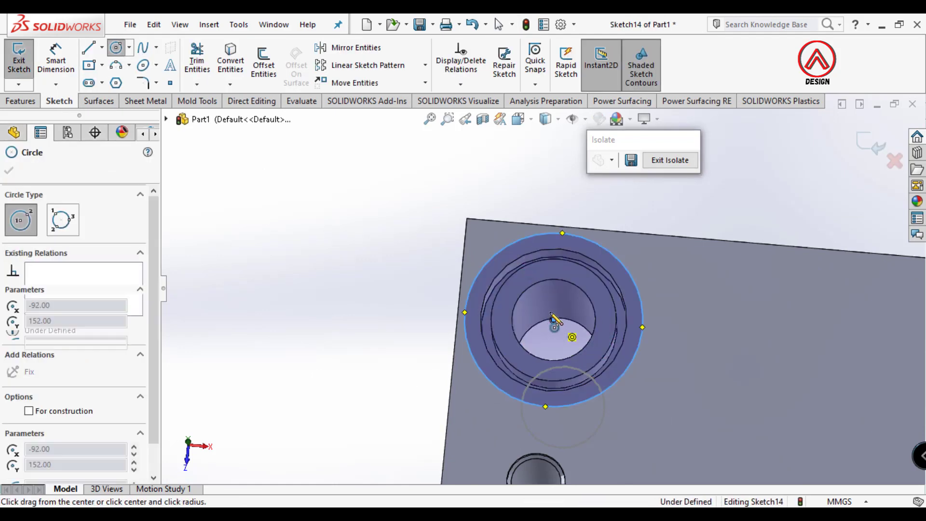
Set the outer circle's diameter to 35 mm and the inner circle's diameter to 20 mm
key("d")
left_click(523, 232)
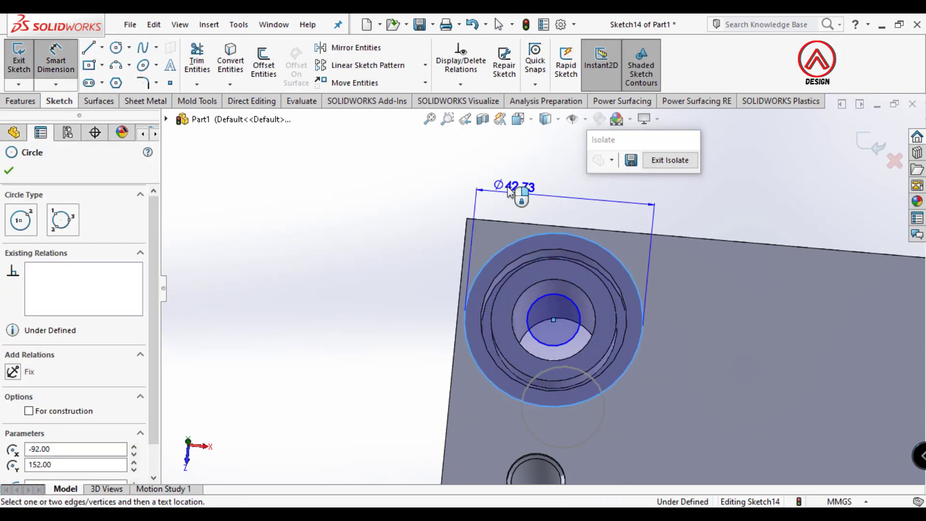
left_click(440, 167)
type("35")
key("Return")
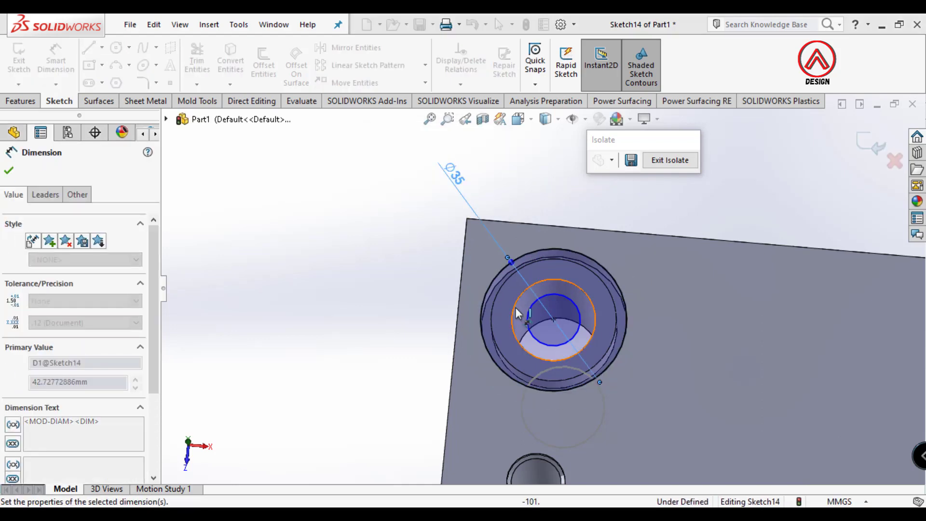
left_click(529, 314)
left_click(395, 381)
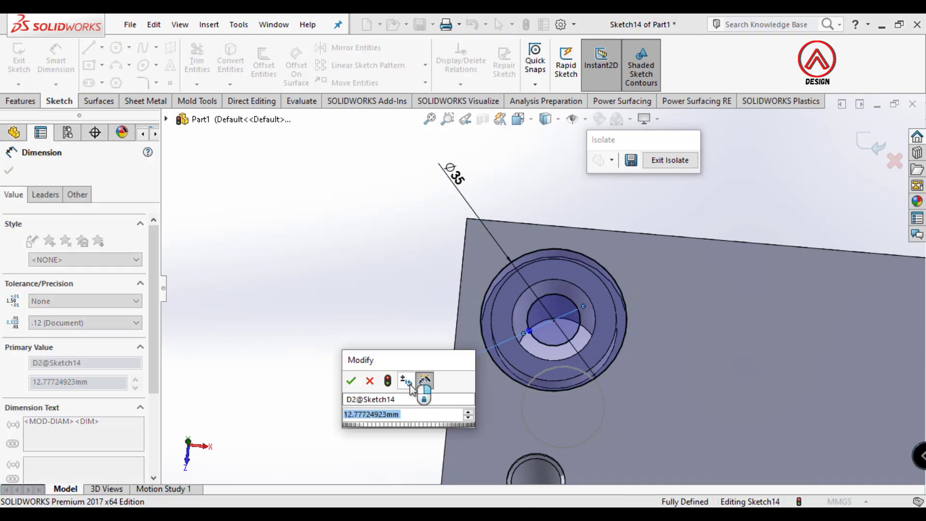
type("20")
key("Return")
Extrude the ring 8 mm in the reversed direction into the counterbore, merging it only with the sleeve body
left_click(21, 102)
left_click(24, 60)
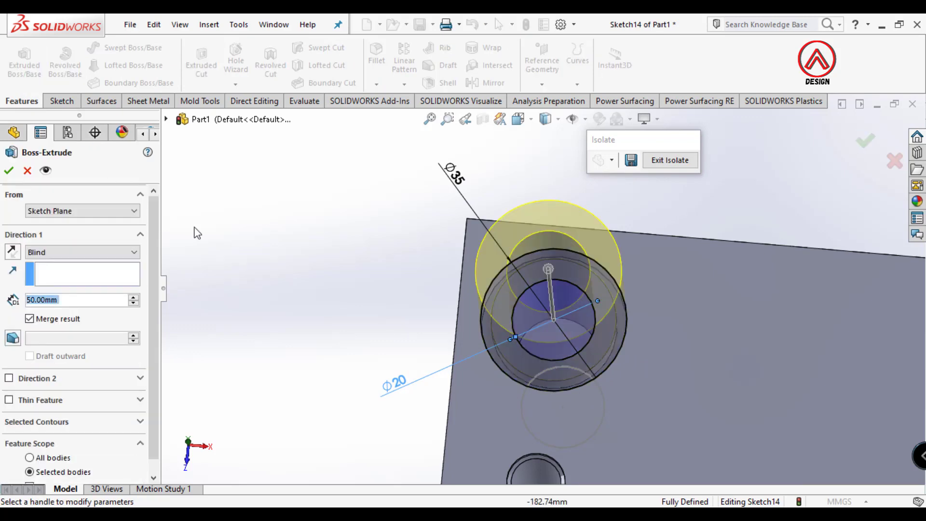
left_click(12, 250)
scroll(71, 442, "down", 1)
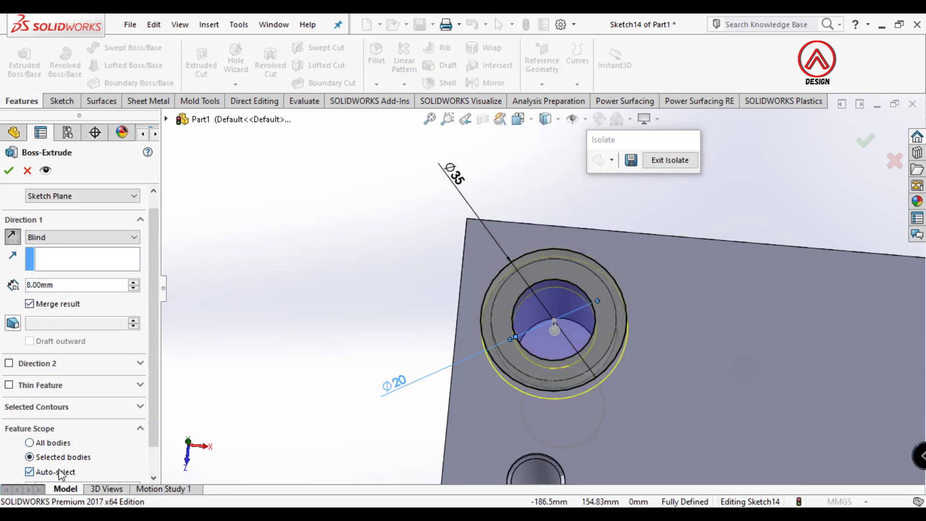
left_click(60, 472)
middle_click_drag(449, 313, 595, 314)
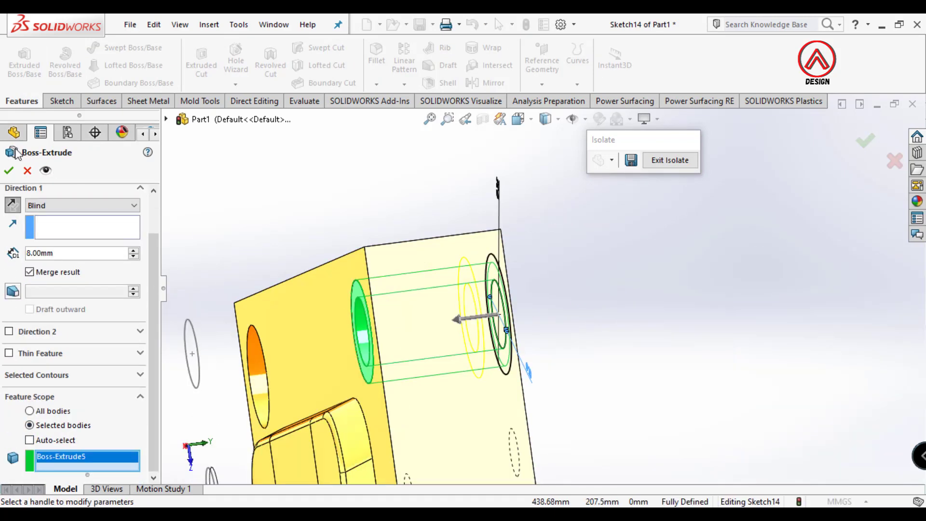
left_click(9, 170)
Chamfer the end edges of the sleeve's inner bore at 45 degrees
key("Return")
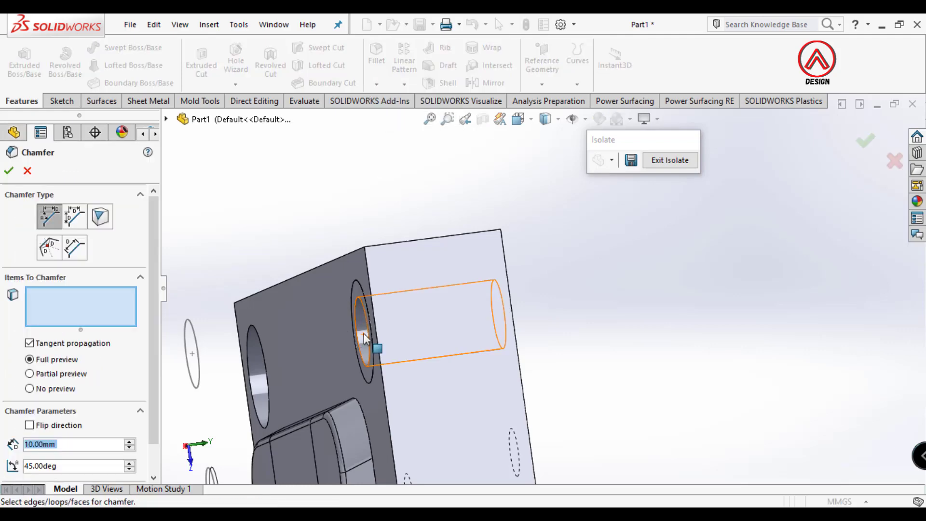
left_click(362, 338)
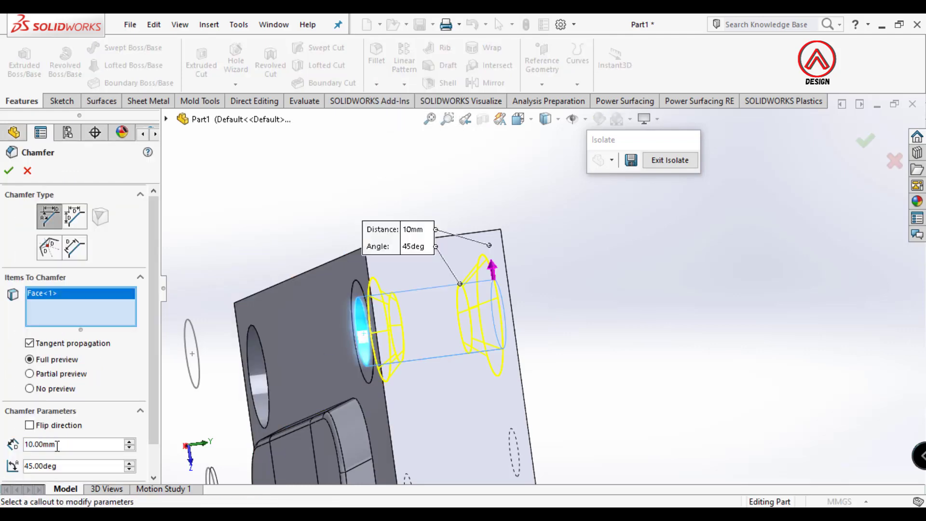
left_click(9, 170)
Mirror the flanged sleeve body about the Right Plane into the neighbouring corner hole
middle_click_drag(366, 206, 511, 227)
left_click(404, 83)
left_click(419, 131)
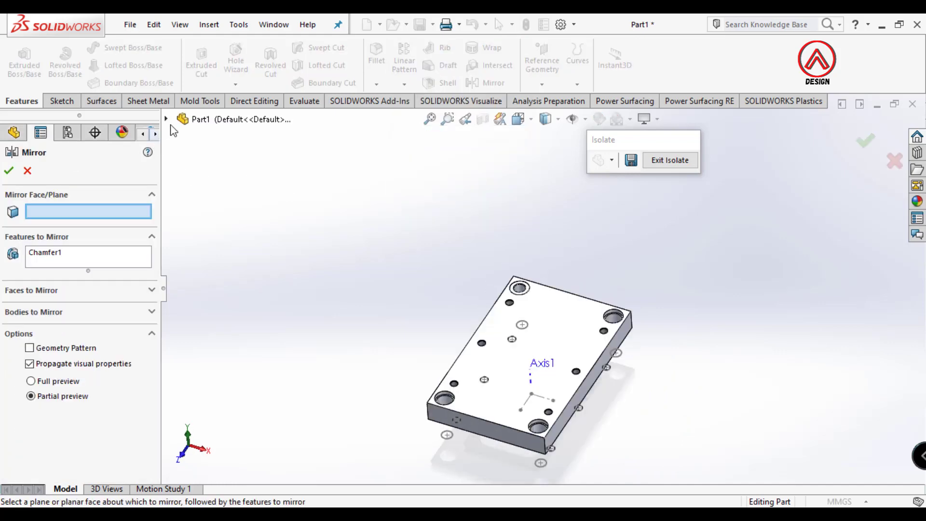
left_click(166, 119)
left_click(204, 254)
left_click(42, 312)
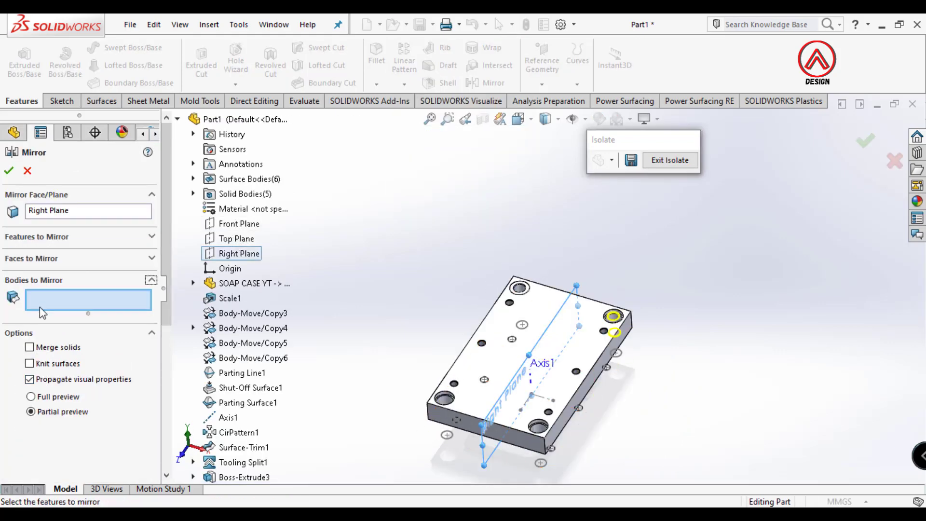
scroll(453, 300, "down", 3)
left_click(636, 274)
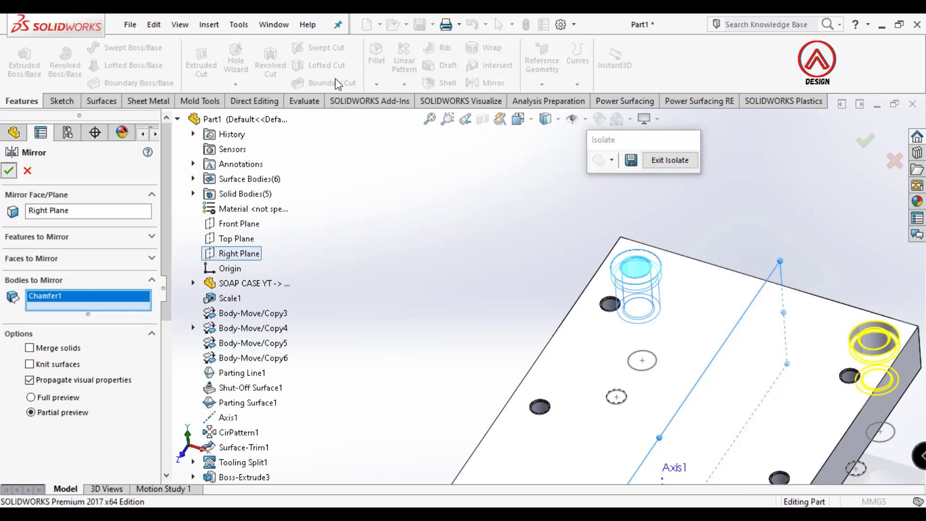
key("Return")
Mirror both sleeve bodies about the Front Plane into the two remaining corner holes
left_click(404, 84)
left_click(423, 130)
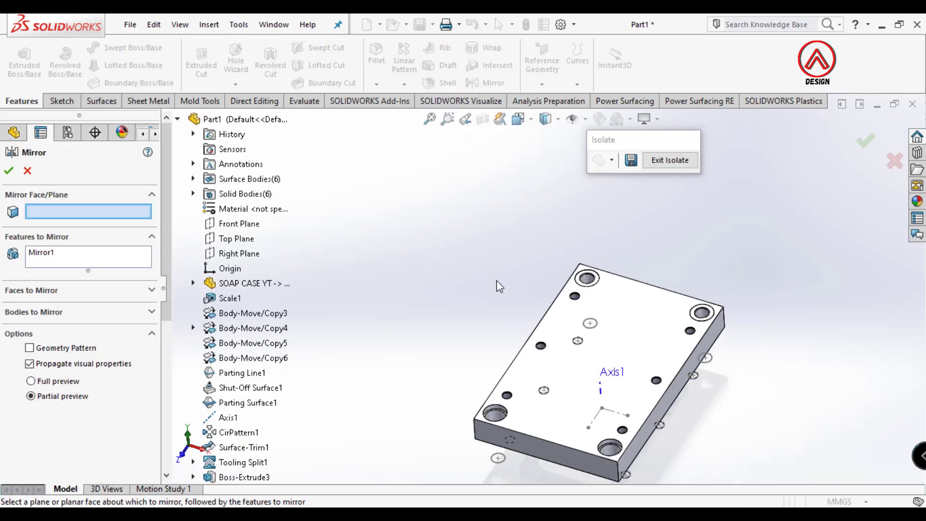
left_click(241, 228)
left_click(48, 312)
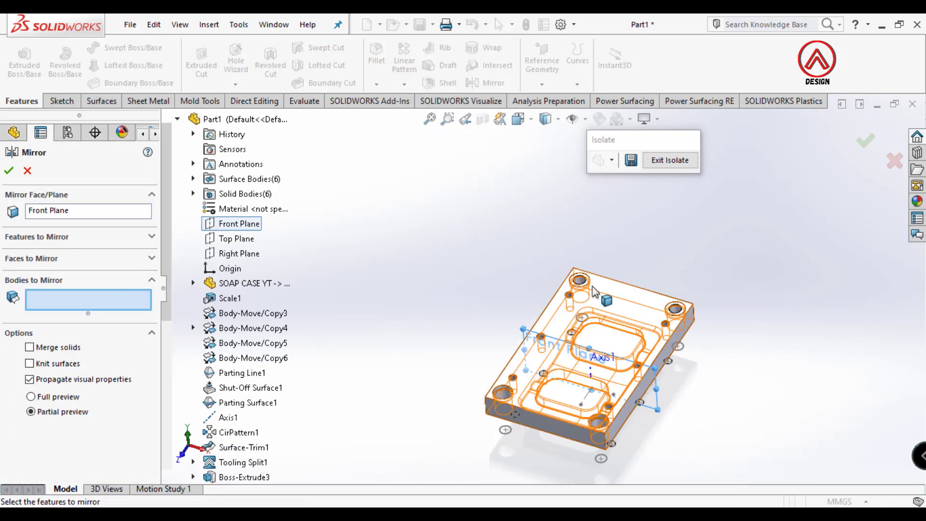
scroll(602, 309, "down", 3)
left_click(542, 246)
left_click(776, 318)
scroll(540, 284, "up", 3)
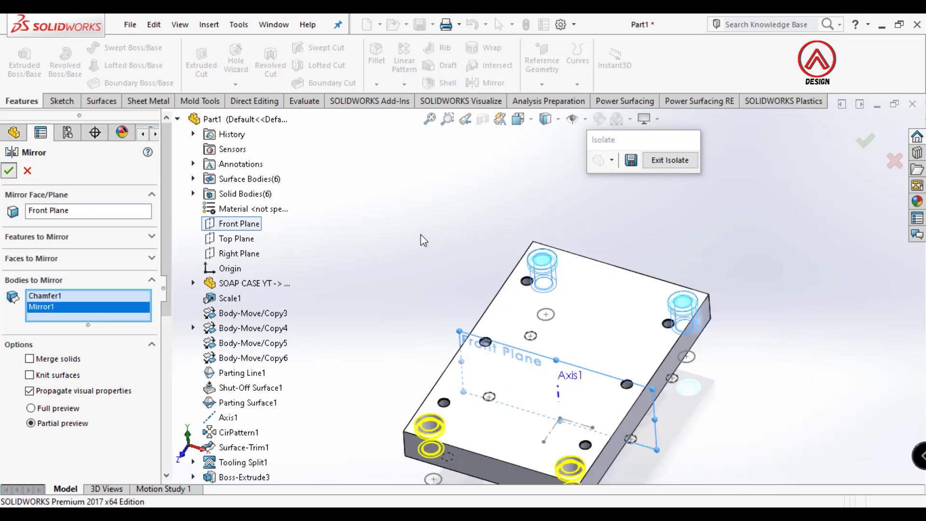
key("Return")
Exit the isolated view to bring back both mold blocks
middle_click_drag(423, 240, 679, 173)
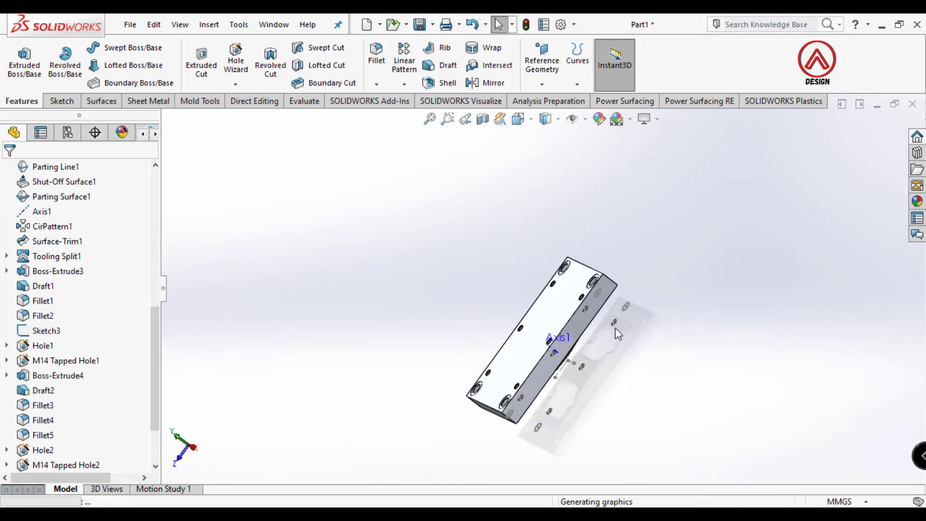
middle_click_drag(618, 334, 586, 385)
scroll(586, 386, "down", 5)
right_click(581, 390)
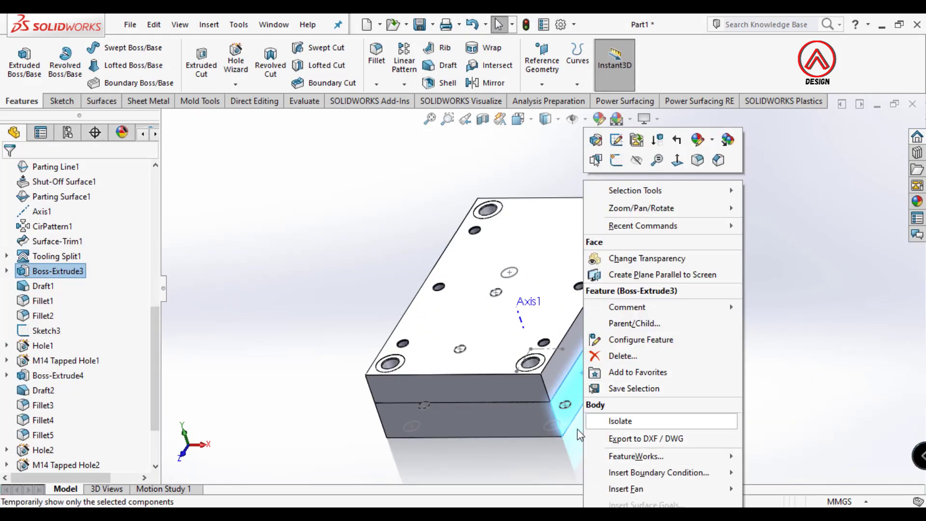
middle_click_drag(484, 447, 468, 332)
Sketch a circle about 15 mm in diameter on the opposite block's back face, centered on a corner counterbored hole
left_click(507, 309)
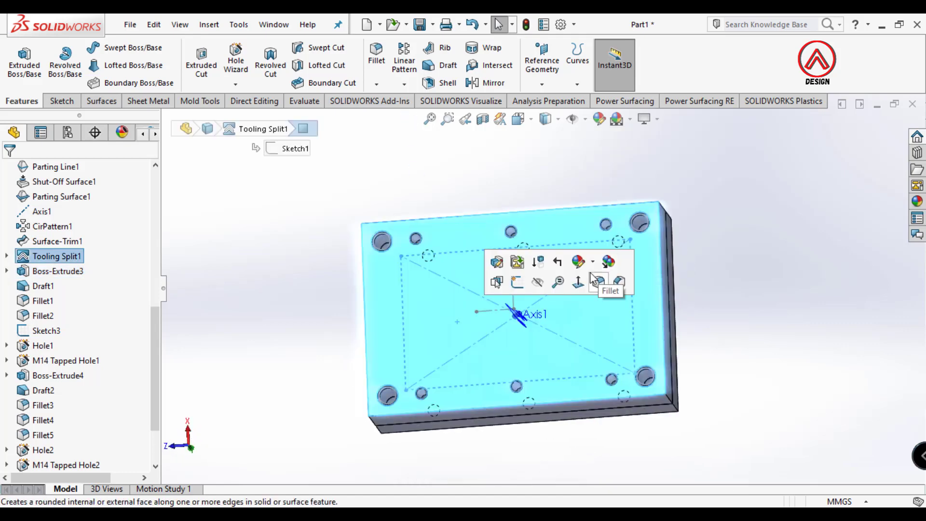
left_click(599, 280)
left_click(564, 207)
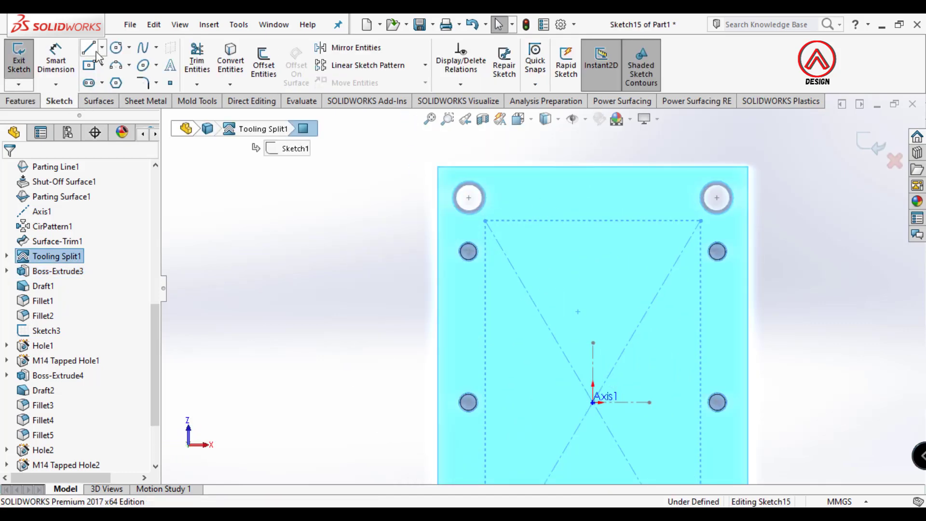
left_click(116, 47)
scroll(498, 176, "down", 5)
left_click(449, 250)
left_click(471, 227)
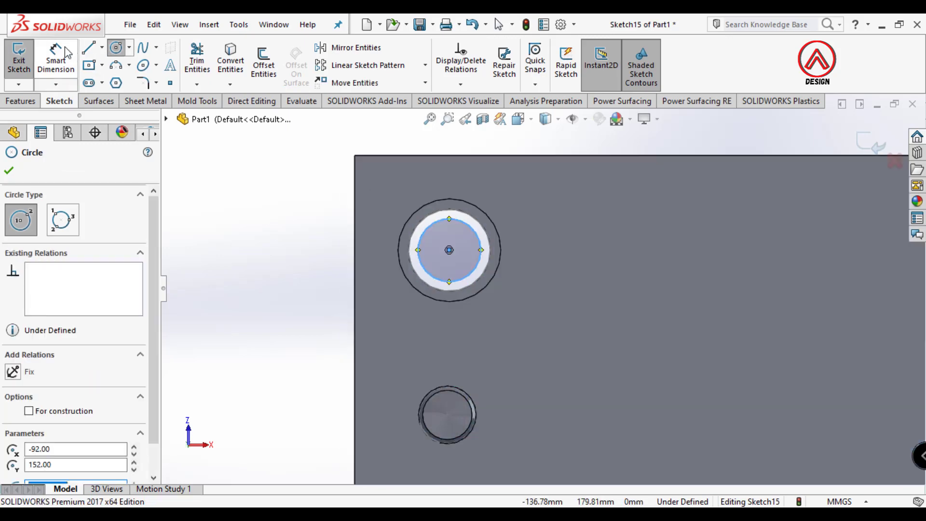
Set the corner-hole circle's diameter to 20 mm
key("d")
left_click(421, 278)
left_click(321, 330)
type("20")
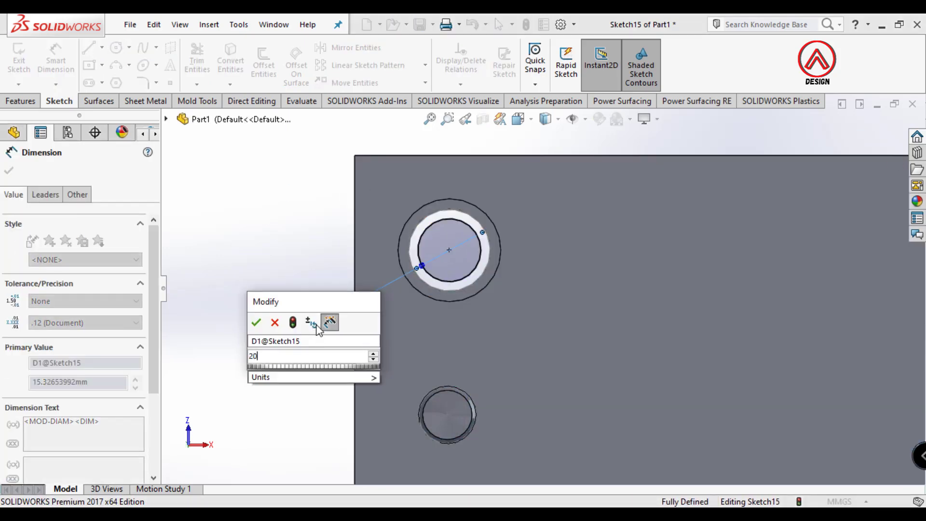
key("Return")
Extrude the 20 mm circle through both blocks as an unmerged pin, using Offset From Surface 10 mm from the opposite sleeve's end
scroll(527, 234, "up", 2)
middle_click_drag(527, 235, 603, 265)
left_click(7, 99)
left_click(24, 68)
scroll(427, 236, "up", 2)
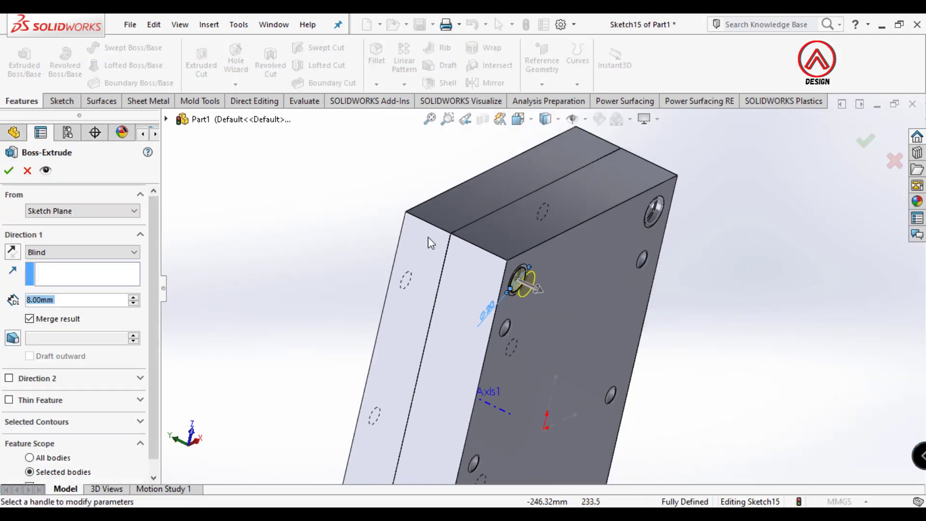
middle_click_drag(427, 236, 568, 227)
left_click(77, 253)
left_click(80, 300)
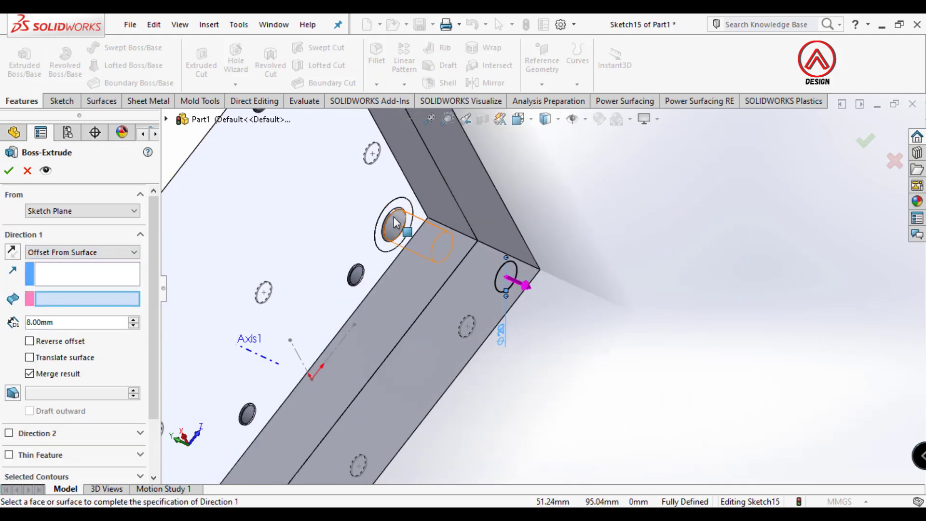
scroll(340, 202, "down", 3)
left_click(338, 203)
type("0")
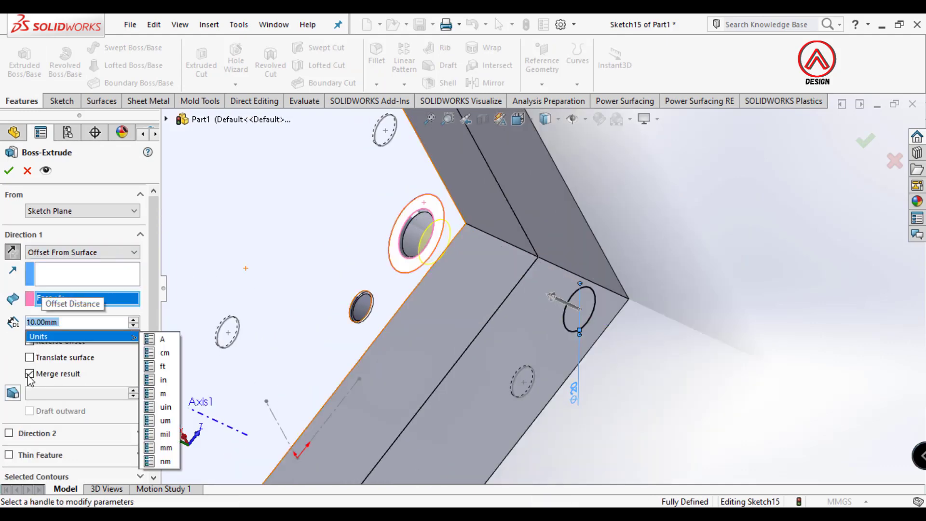
key("Return")
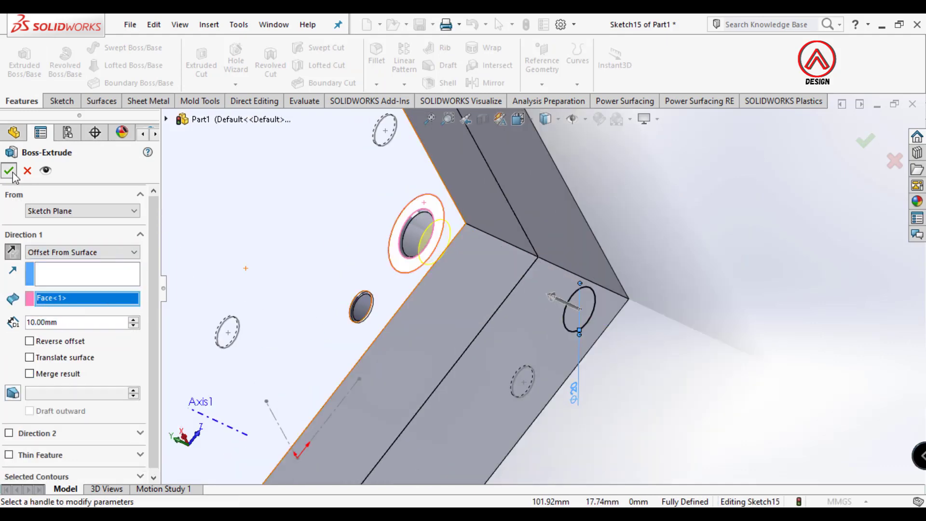
left_click(9, 170)
Sketch a circle about 33 mm in diameter on the pin's end face, concentric with the pin
middle_click_drag(707, 236, 503, 219)
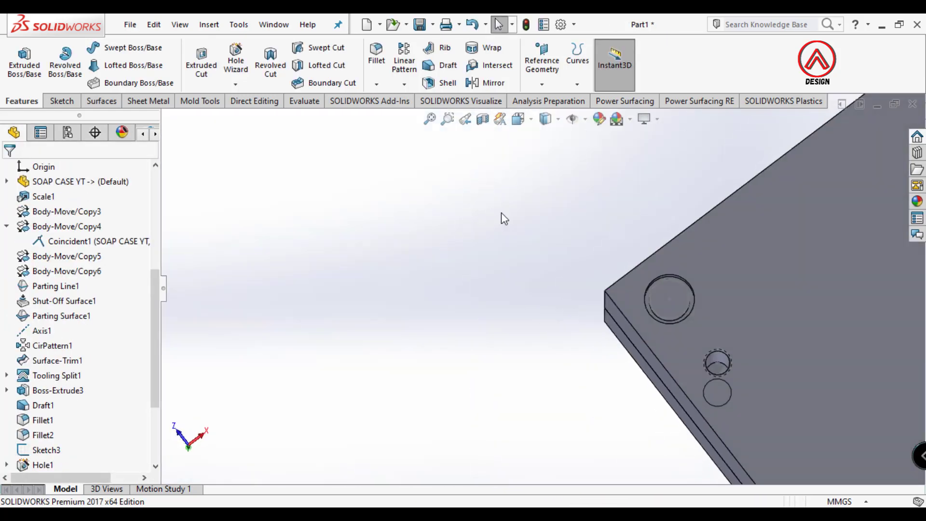
scroll(484, 260, "down", 5)
left_click(482, 261)
left_click(60, 101)
left_click(20, 56)
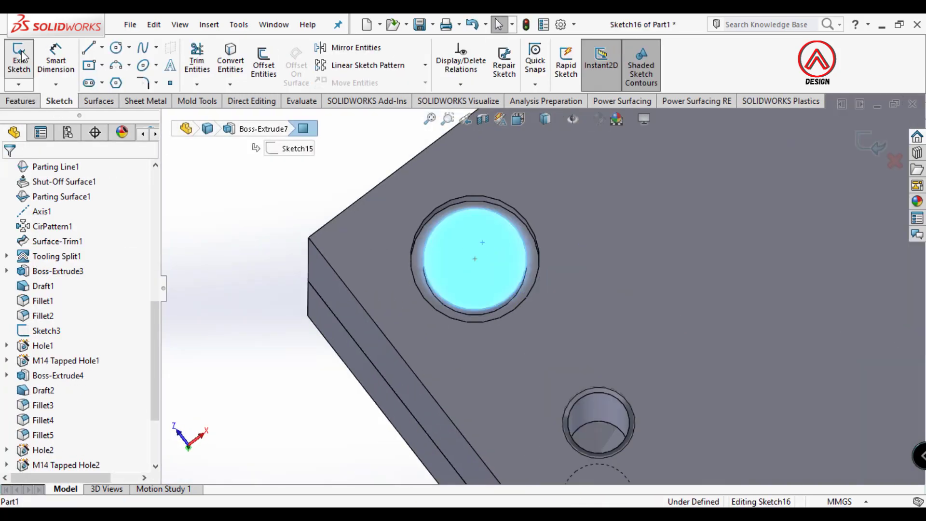
left_click(475, 258)
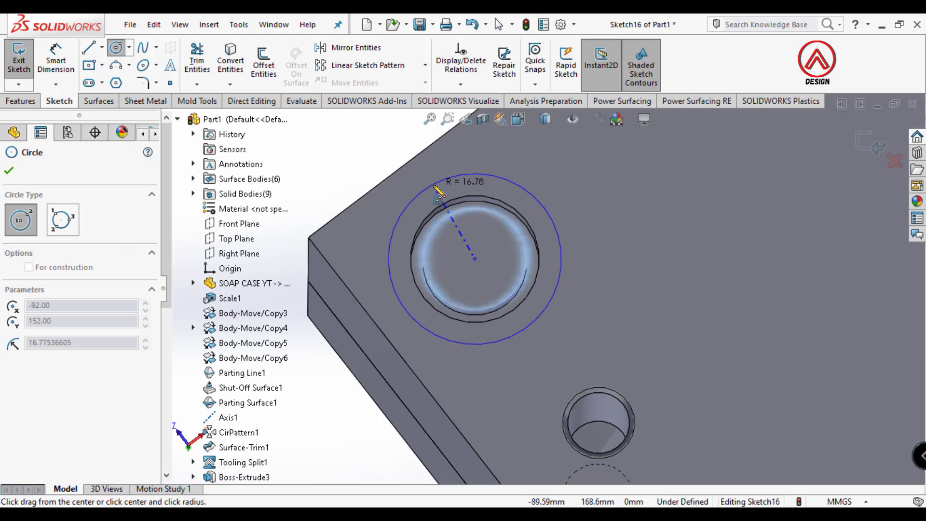
left_click(434, 185)
Set the pin head circle's diameter to 25 mm
left_click(50, 68)
left_click(422, 334)
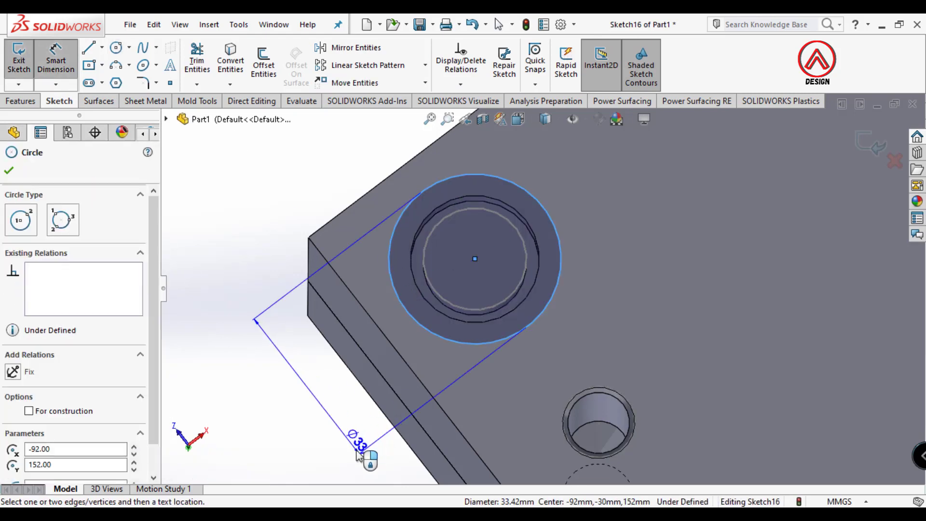
scroll(543, 288, "up", 3)
left_click(360, 190)
key("Return")
Extrude the 25 mm circle 6 mm in the reversed direction as the pin's head, merging it only with the pin body
left_click(20, 101)
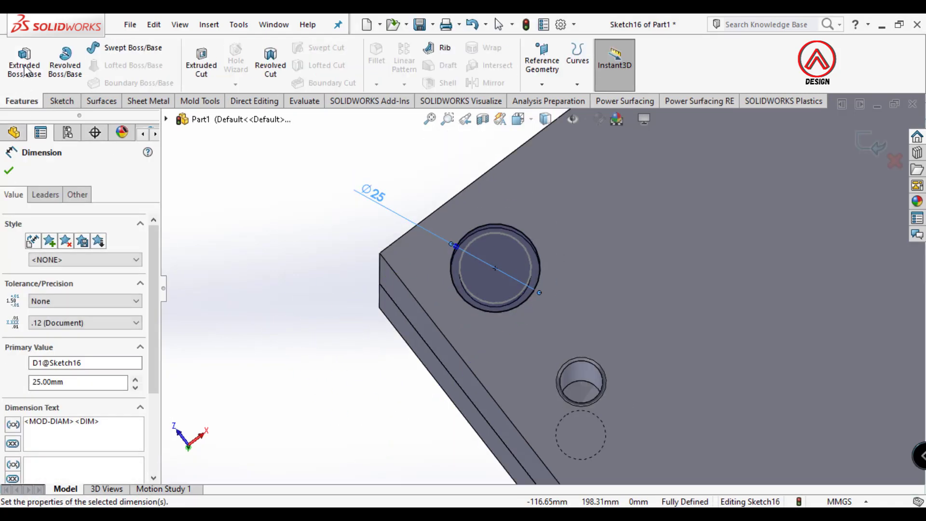
left_click(14, 253)
scroll(57, 456, "down", 2)
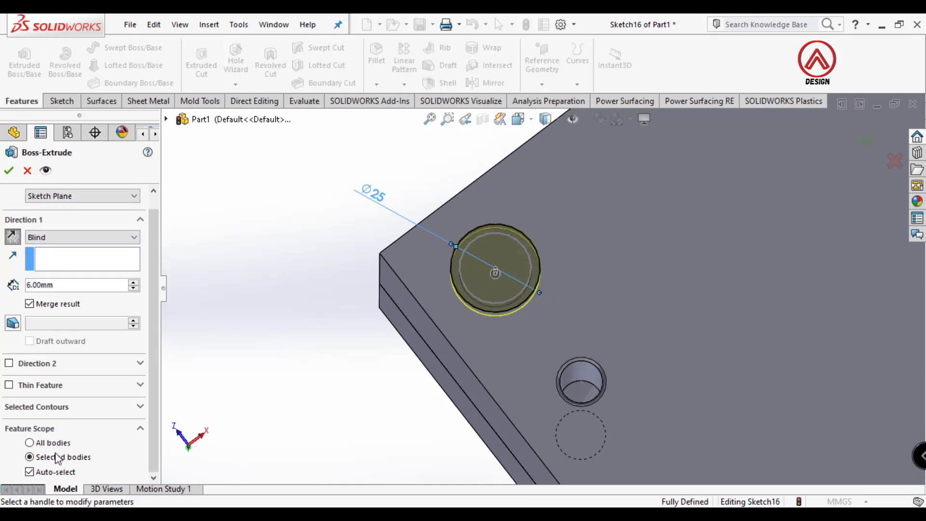
left_click(50, 472)
scroll(54, 468, "down", 2)
middle_click_drag(385, 333, 485, 279)
left_click(448, 242)
left_click(8, 173)
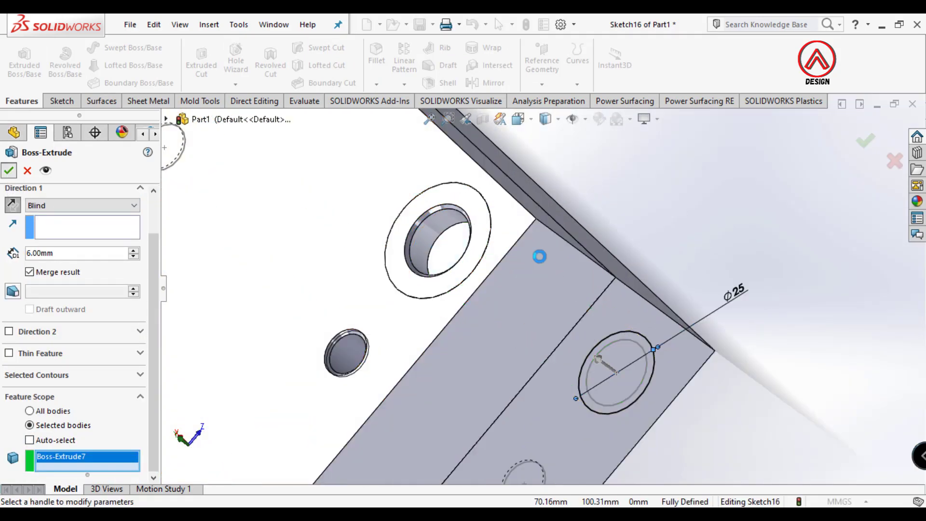
Isolate the guide pin, fillet the circular edge at its free end with a 3 mm radius, and leave the isolated view
right_click(444, 181)
left_click(482, 421)
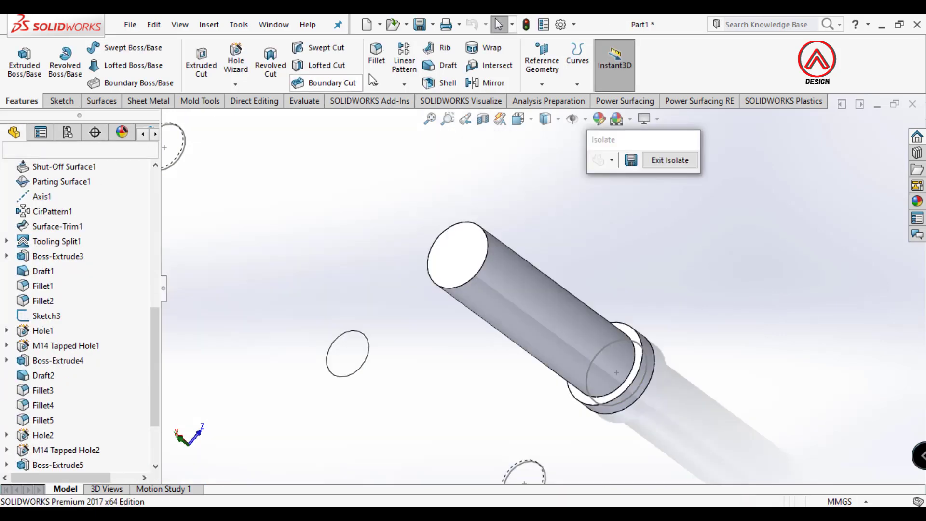
left_click(377, 60)
left_click(481, 278)
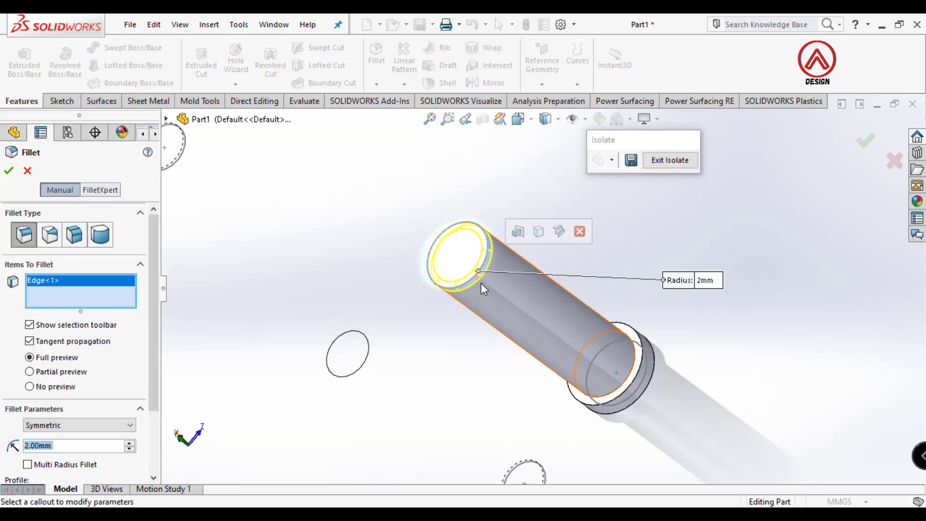
type("3")
key("Return")
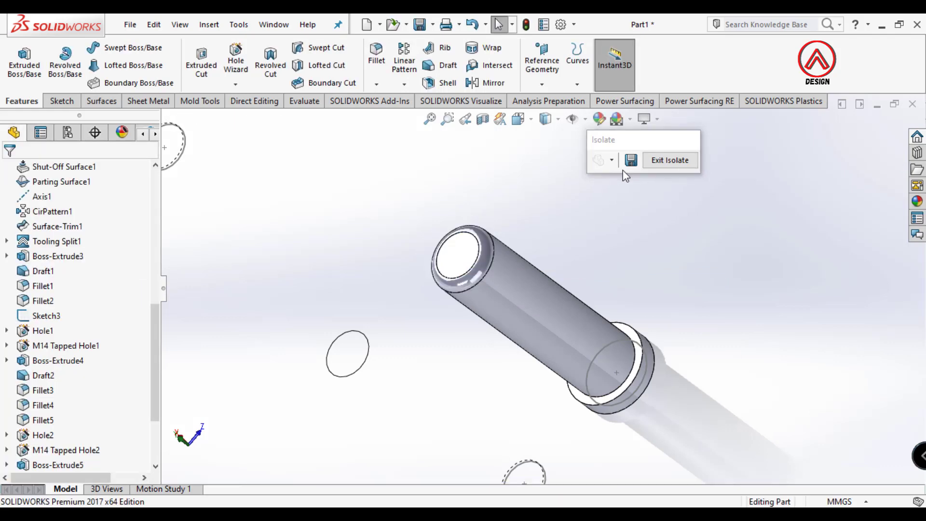
left_click(653, 165)
Mirror the headed guide pin body about the Right Plane to the neighbouring corner hole
middle_click_drag(557, 292, 432, 161)
scroll(432, 161, "up", 5)
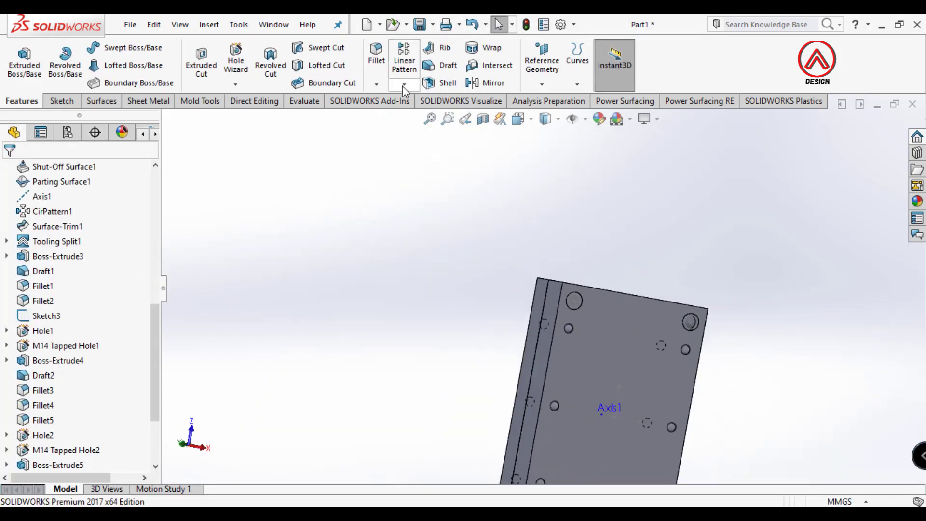
left_click(404, 85)
left_click(418, 134)
scroll(606, 353, "up", 7)
middle_click_drag(605, 353, 564, 237)
scroll(576, 311, "down", 2)
scroll(578, 316, "down", 2)
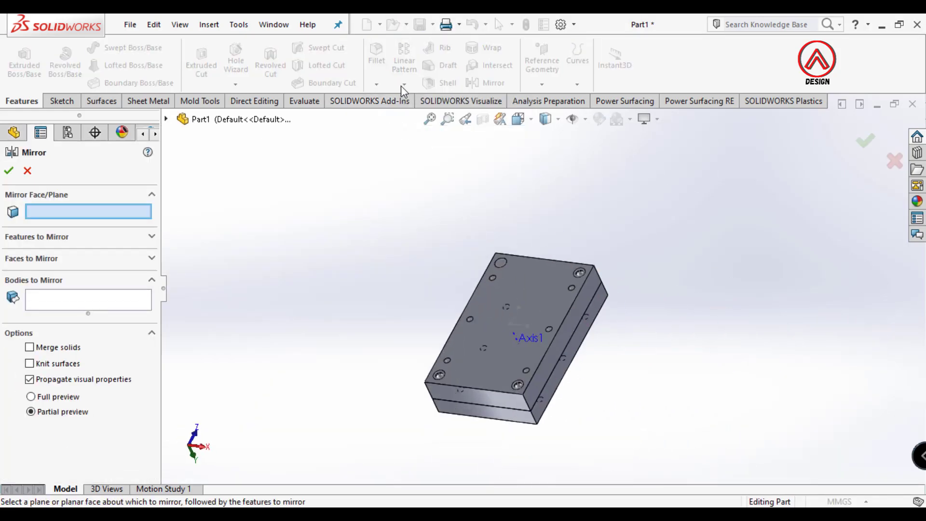
left_click(166, 118)
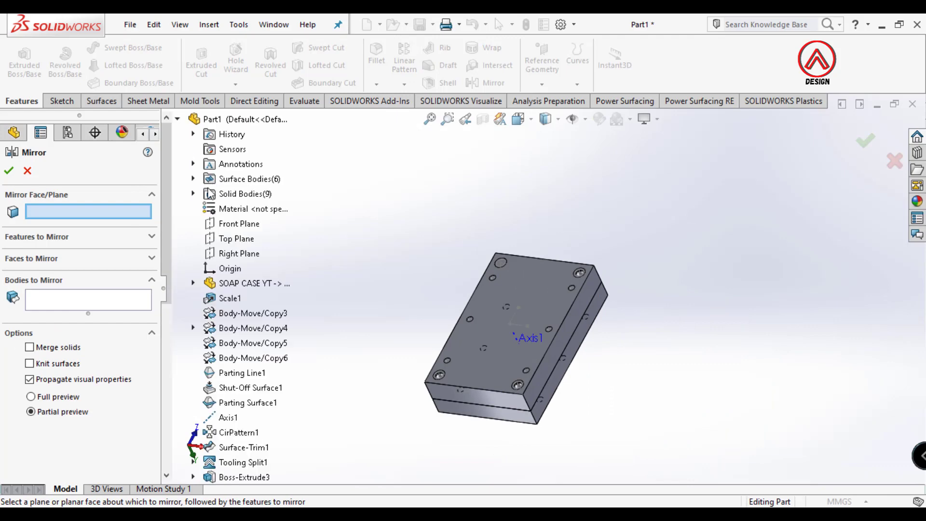
left_click(237, 251)
scroll(513, 278, "down", 3)
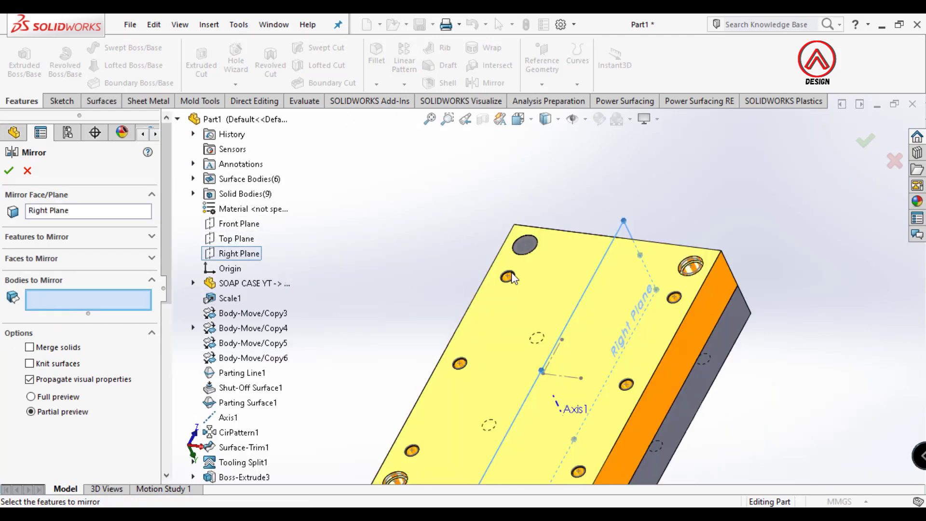
left_click(531, 250)
scroll(536, 253, "up", 3)
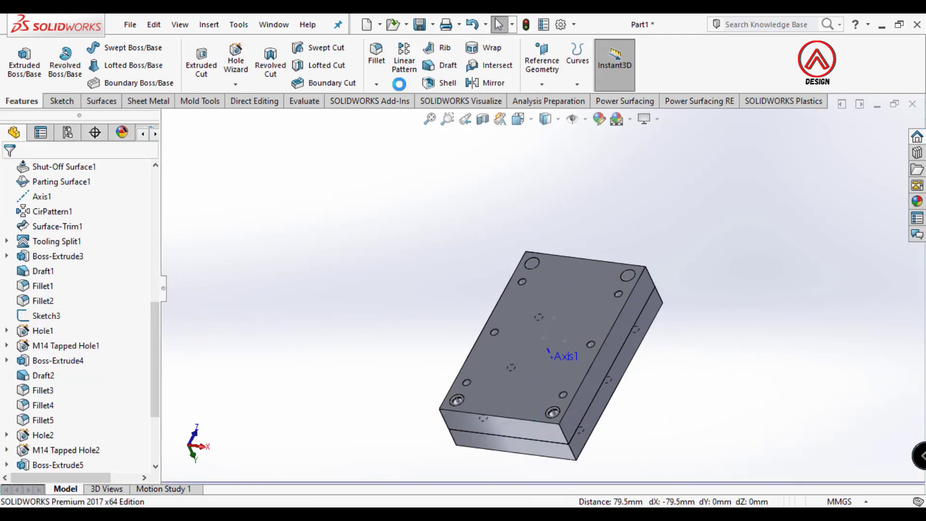
Mirror both guide pin bodies about the Front Plane to fill the two remaining corner holes
left_click(402, 84)
left_click(419, 132)
left_click(238, 226)
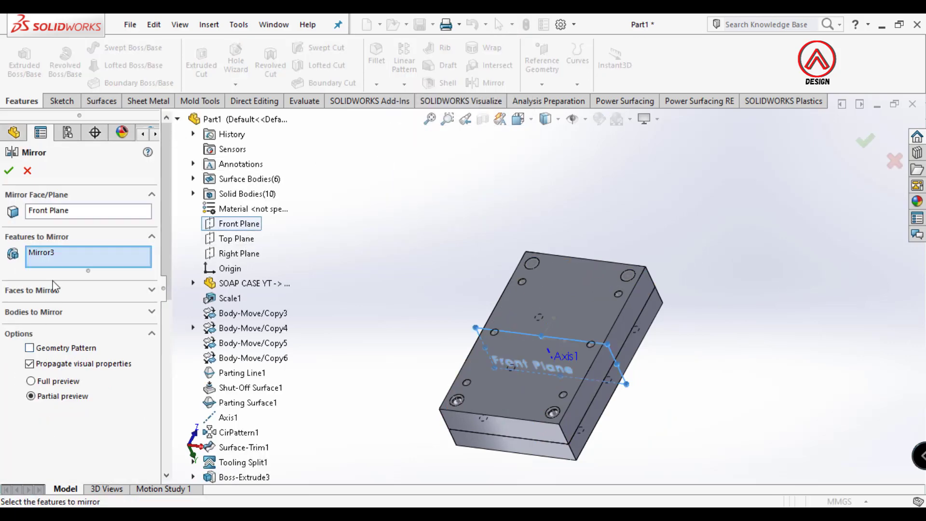
left_click(47, 313)
scroll(574, 264, "down", 5)
left_click(468, 263)
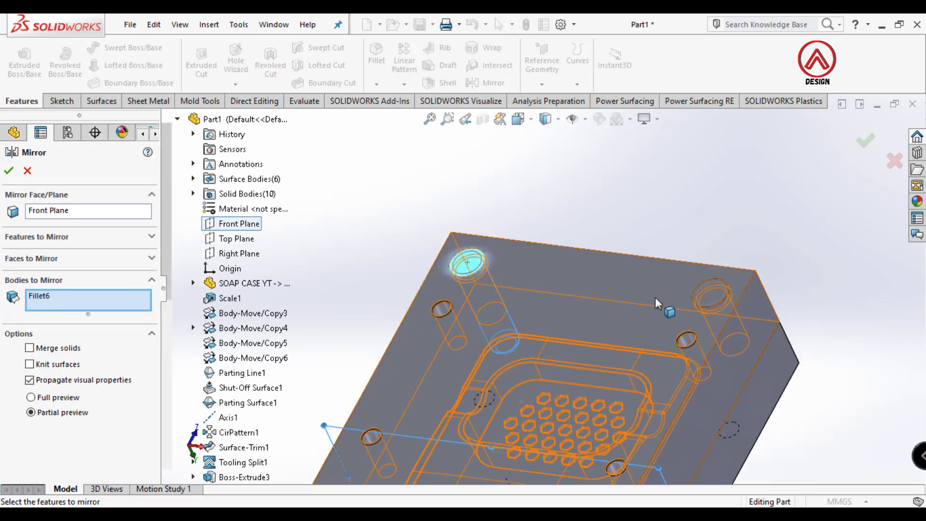
left_click(712, 294)
scroll(541, 288, "up", 4)
scroll(494, 288, "up", 2)
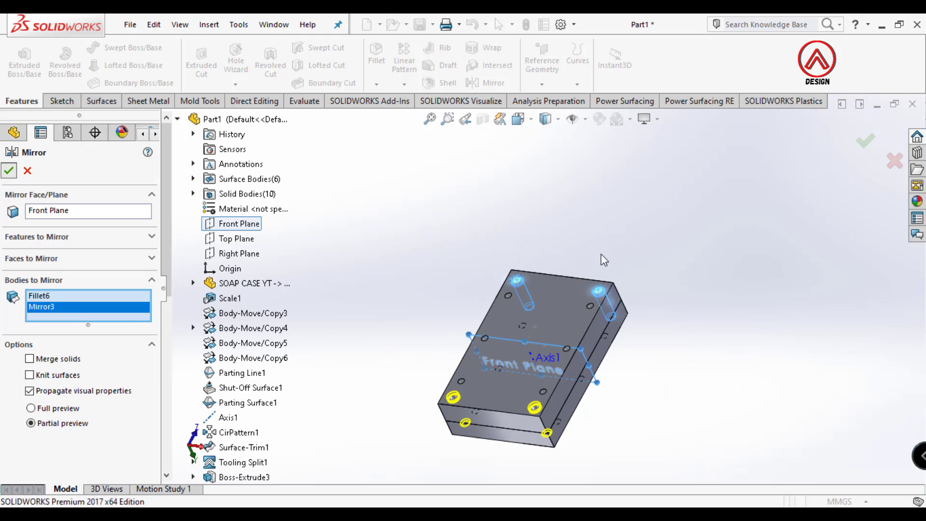
Isolate the upper mold block from the rest of the assembled mold
middle_click_drag(600, 261, 554, 360)
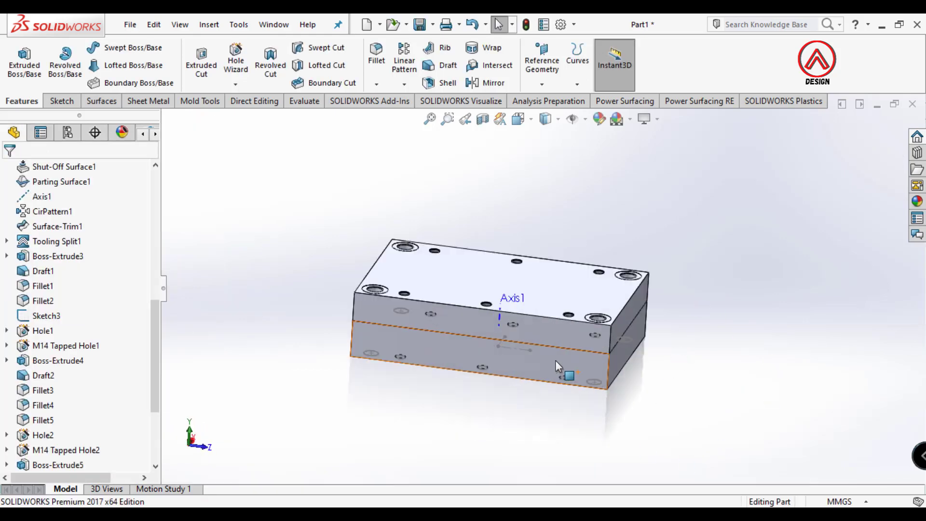
left_click(520, 351)
middle_click_drag(607, 306, 577, 324)
scroll(576, 323, "up", 3)
scroll(569, 303, "down", 2)
scroll(570, 301, "up", 2)
scroll(482, 280, "down", 4)
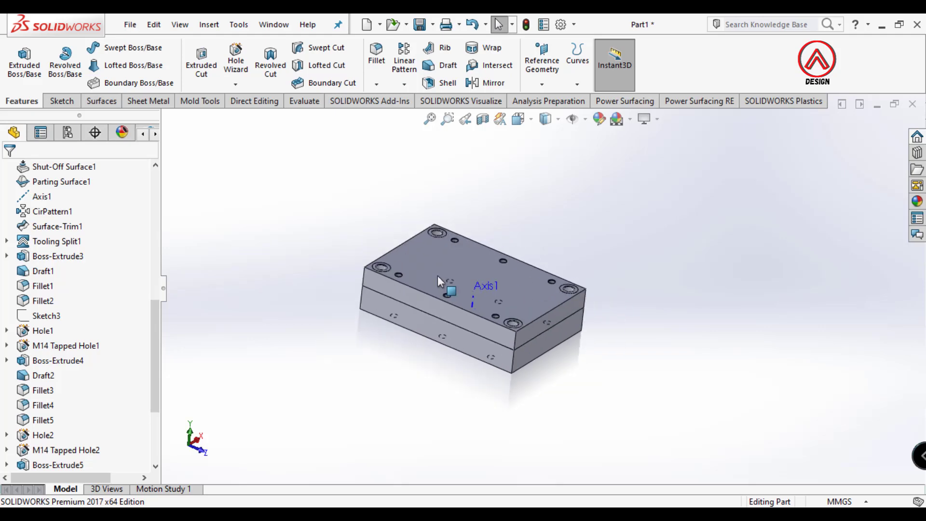
right_click(493, 354)
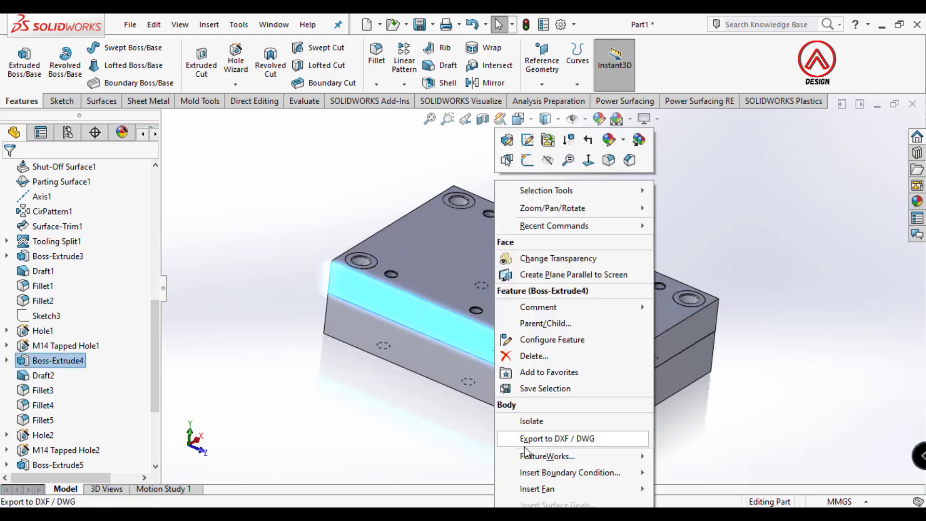
left_click(532, 422)
Sketch a centerpoint slot on the Top Plane, centered on the origin between the cavities, about 48.5 mm between arc centers and 3 mm wide
scroll(73, 236, "up", 5)
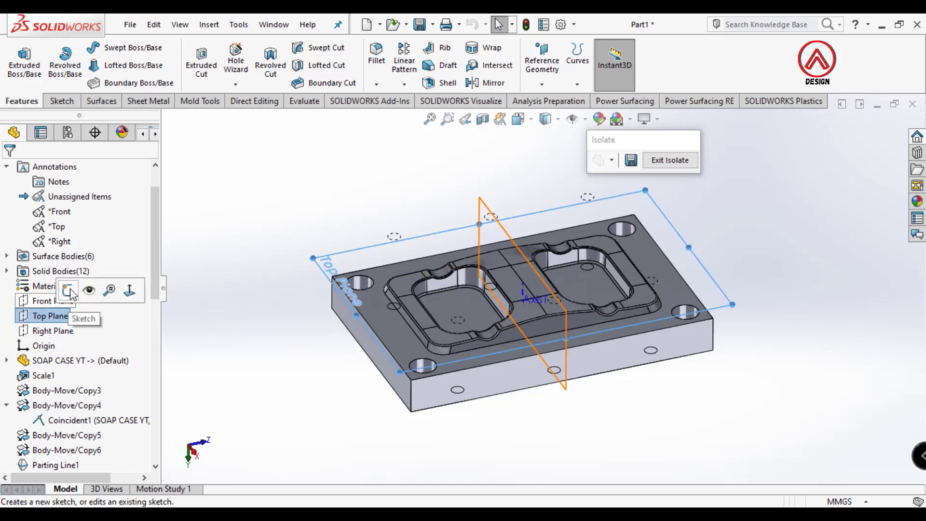
left_click(70, 292)
left_click(518, 119)
left_click(595, 196)
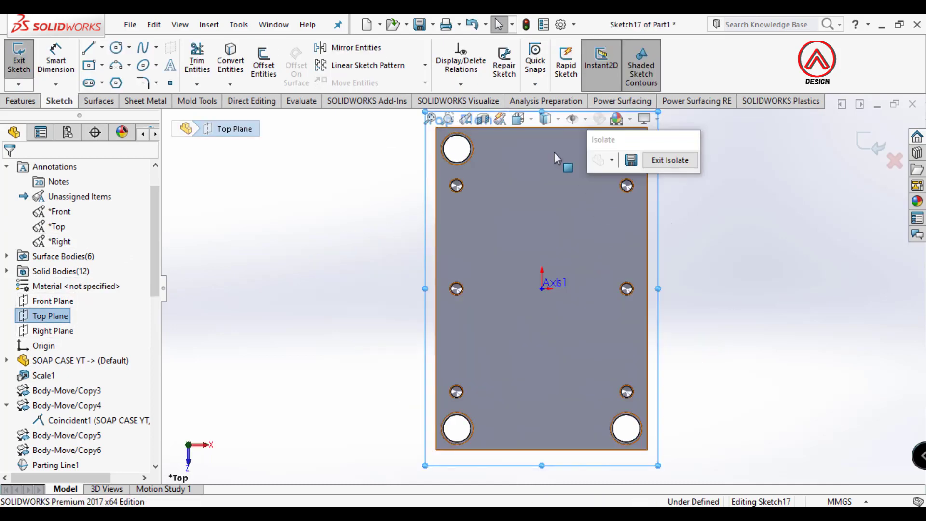
left_click(537, 196)
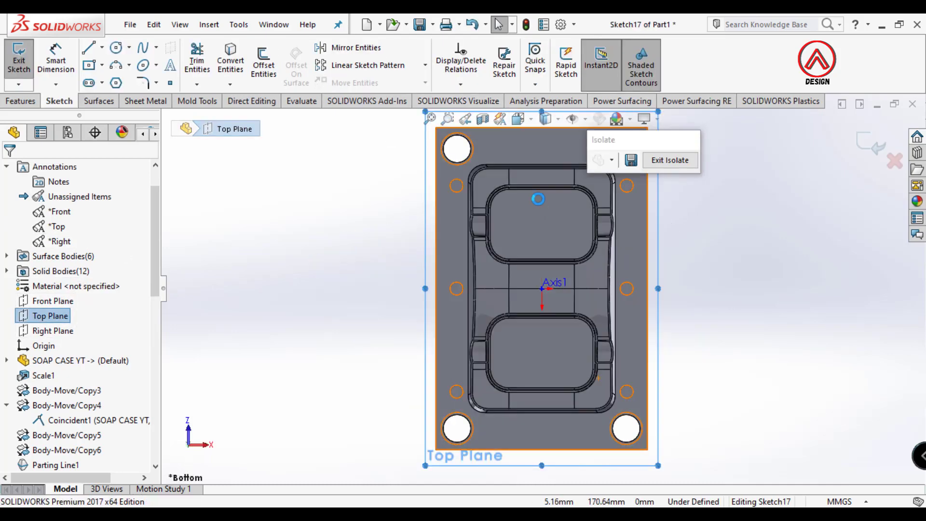
left_click(88, 83)
scroll(535, 299, "down", 5)
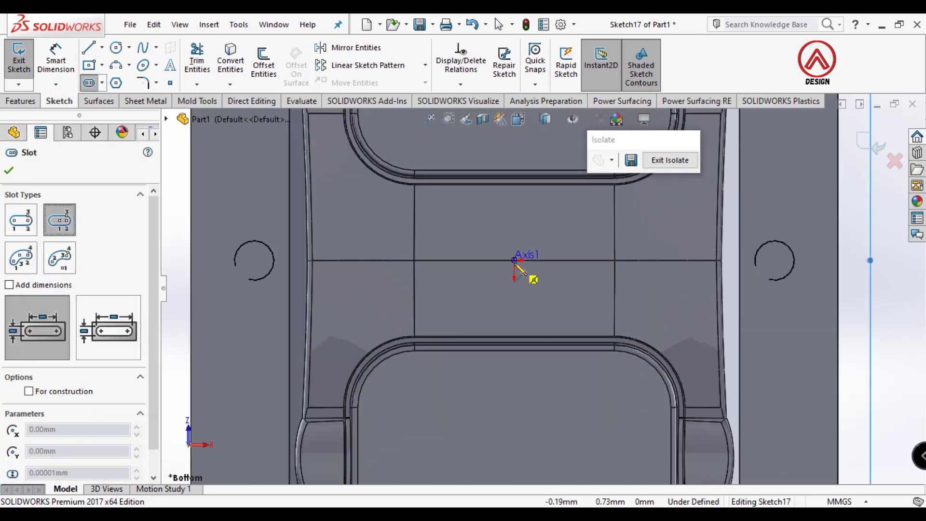
left_click(514, 260)
scroll(508, 321, "down", 5)
left_click(537, 326)
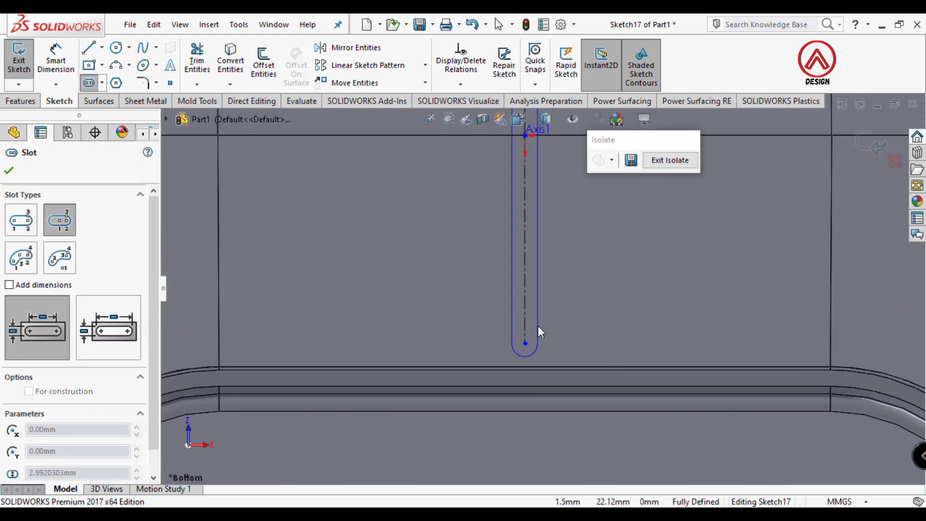
Dimension the slot's end arc with a radius of 3 mm
left_click(54, 62)
scroll(461, 245, "up", 8)
scroll(574, 255, "down", 2)
scroll(506, 237, "down", 5)
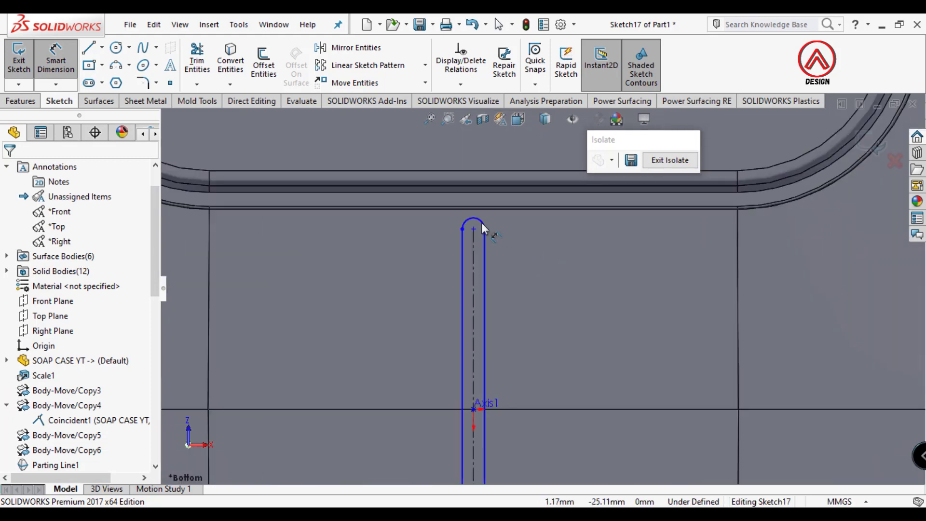
left_click(481, 222)
left_click(531, 158)
key("Return")
scroll(535, 285, "up", 8)
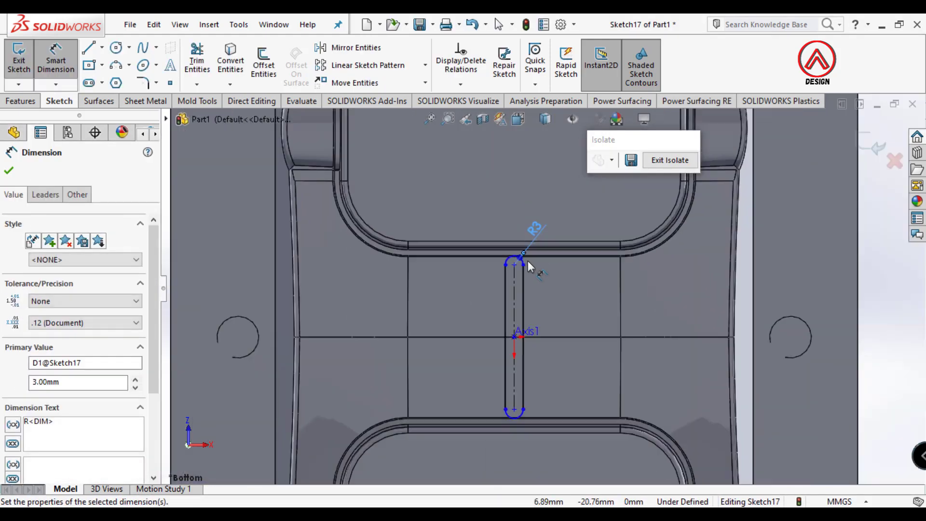
Dimension the slot's center-to-center length as 46 mm
left_click(810, 270)
scroll(581, 316, "down", 5)
left_click(444, 273)
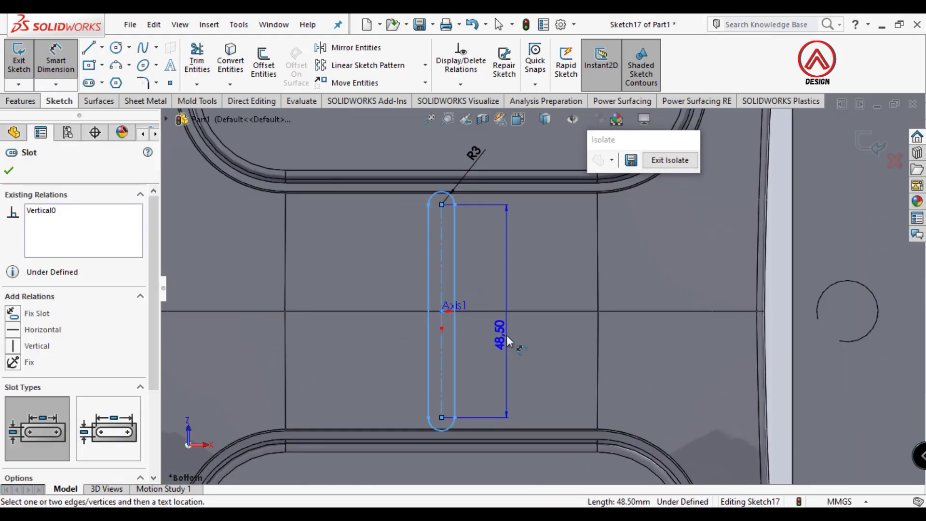
left_click(506, 335)
type("46")
key("Return")
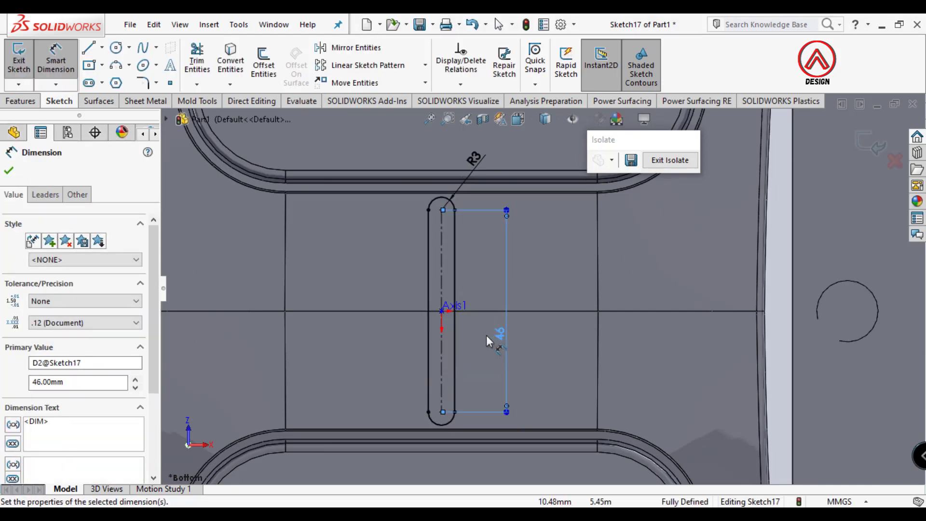
Change the slot's center-to-center length to 44 mm
double_click(499, 337)
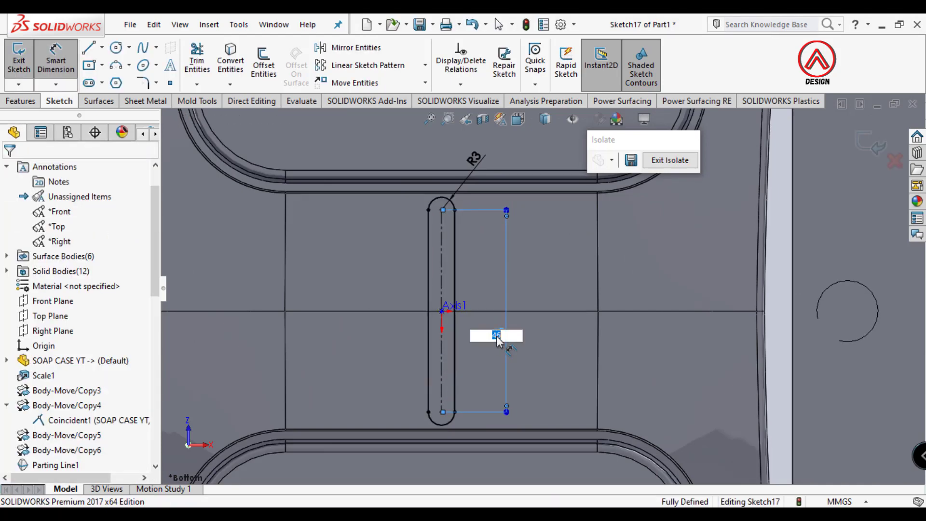
left_click(18, 59)
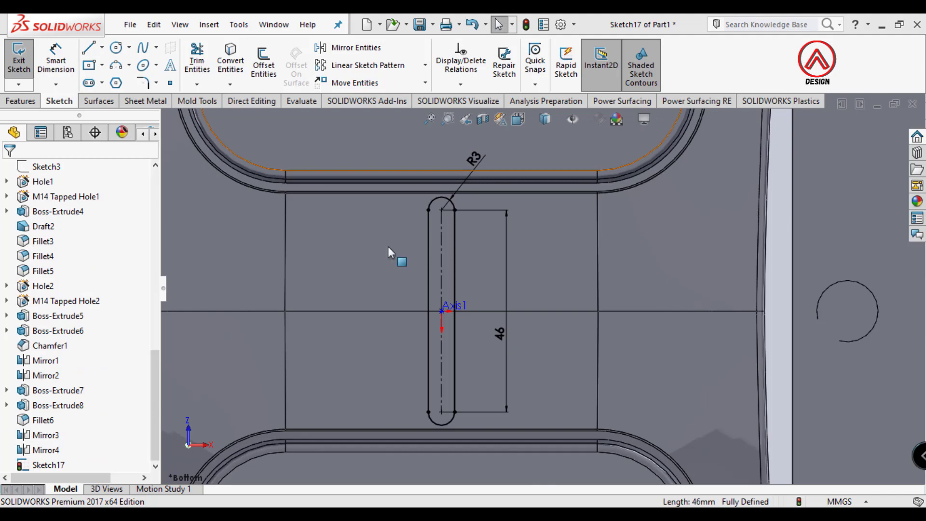
double_click(500, 343)
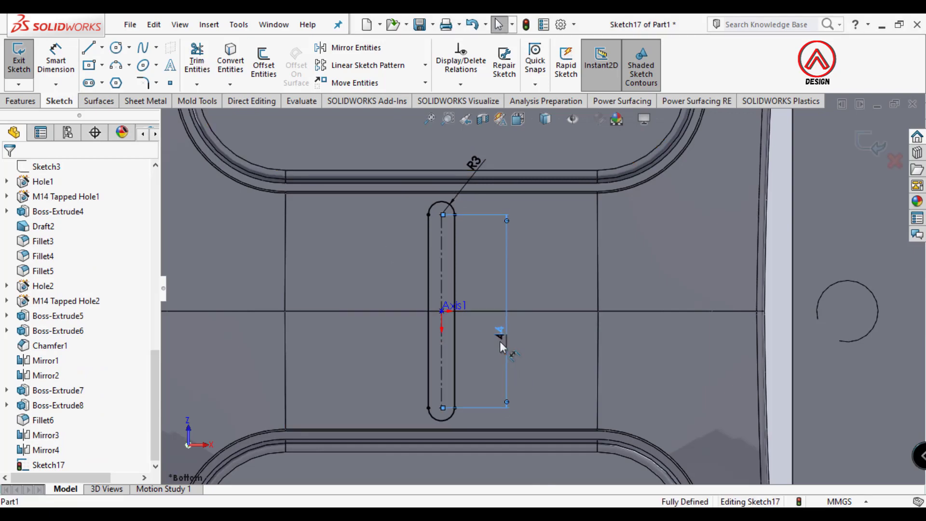
scroll(500, 341, "up", 6)
left_click(744, 284)
Extrude the slot 6 mm about the sketch plane with the Mid Plane end condition, as a separate body
scroll(569, 323, "down", 2)
middle_click_drag(535, 309, 347, 159)
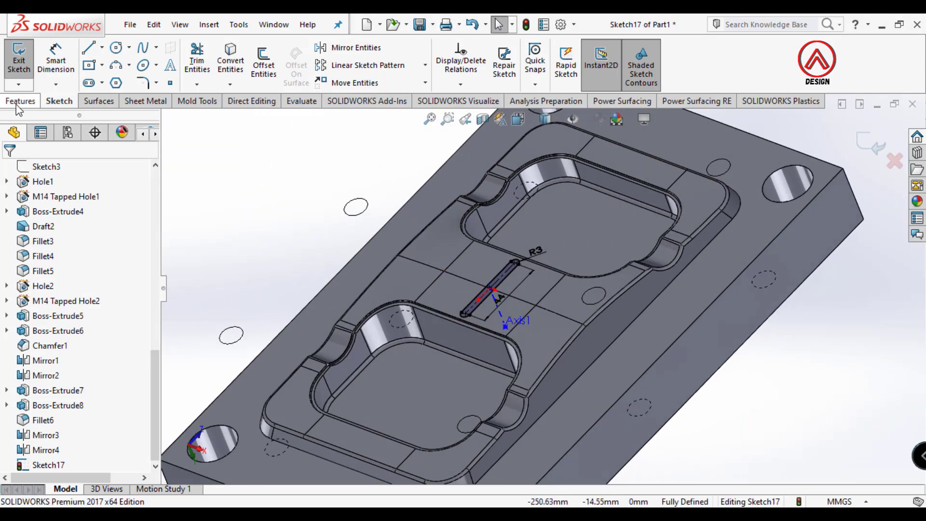
left_click(21, 101)
left_click(26, 75)
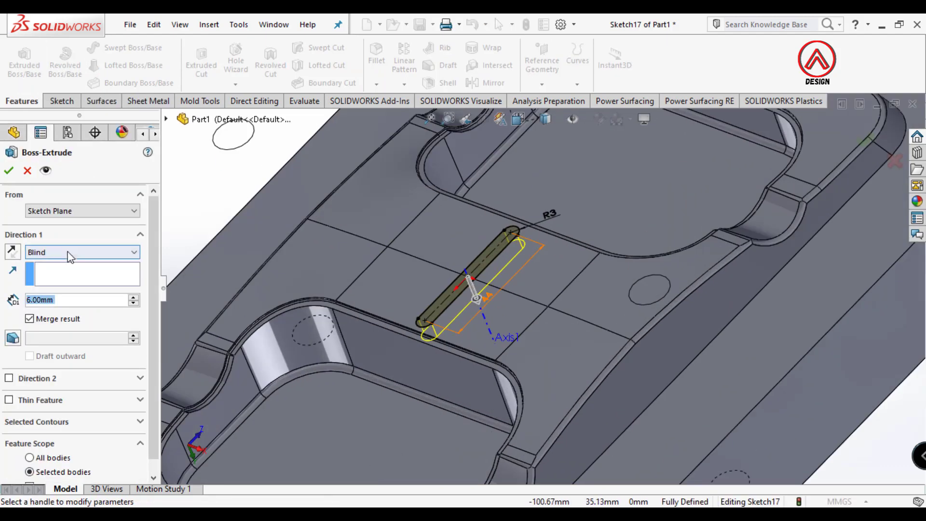
left_click(68, 252)
left_click(48, 317)
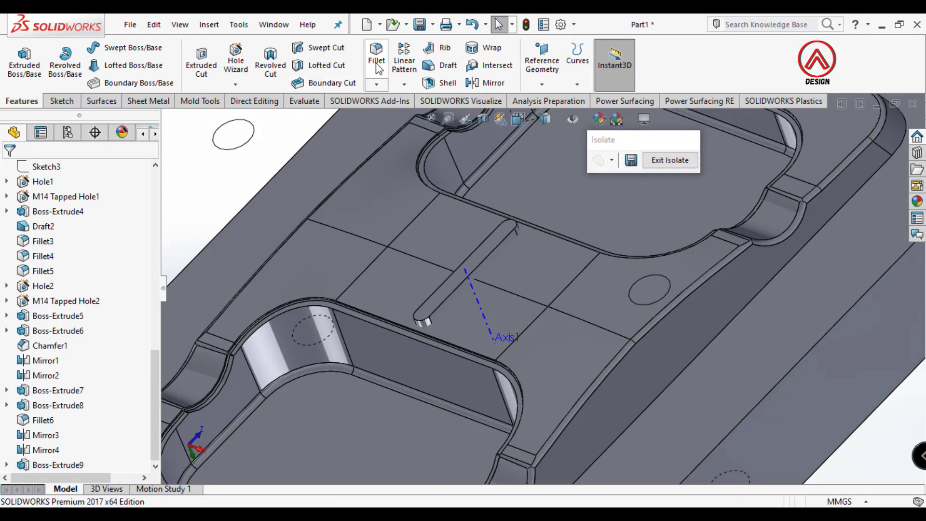
Fillet the side face of the extruded slot body with a 3 mm radius to round it fully
left_click(376, 57)
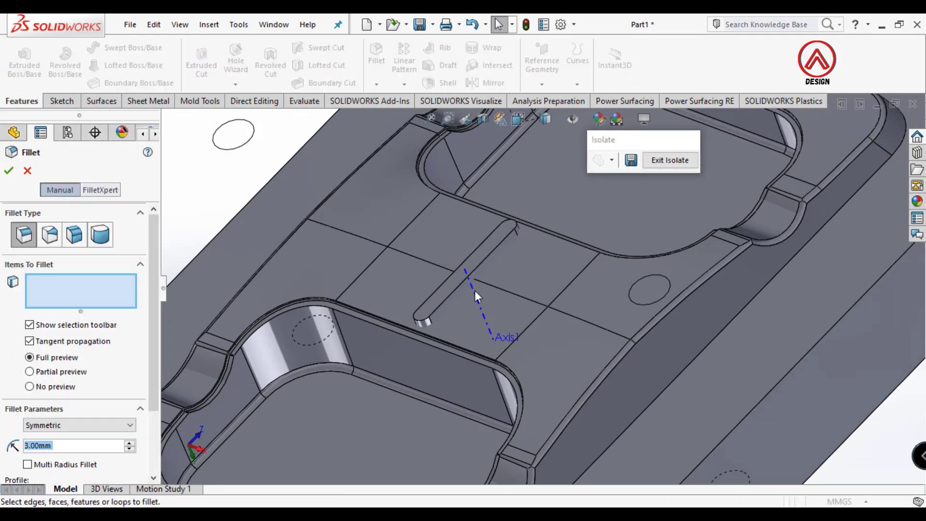
scroll(456, 306, "down", 3)
left_click(457, 304)
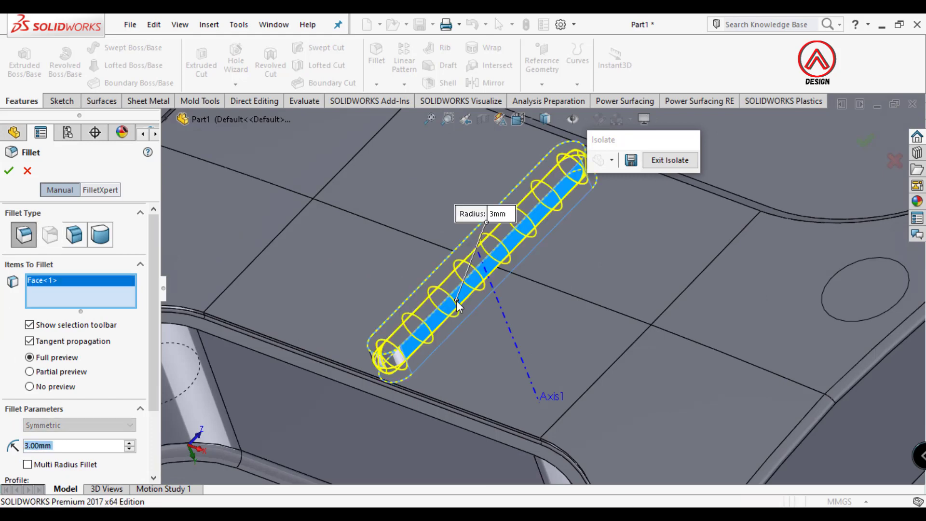
left_click(9, 172)
scroll(368, 212, "up", 3)
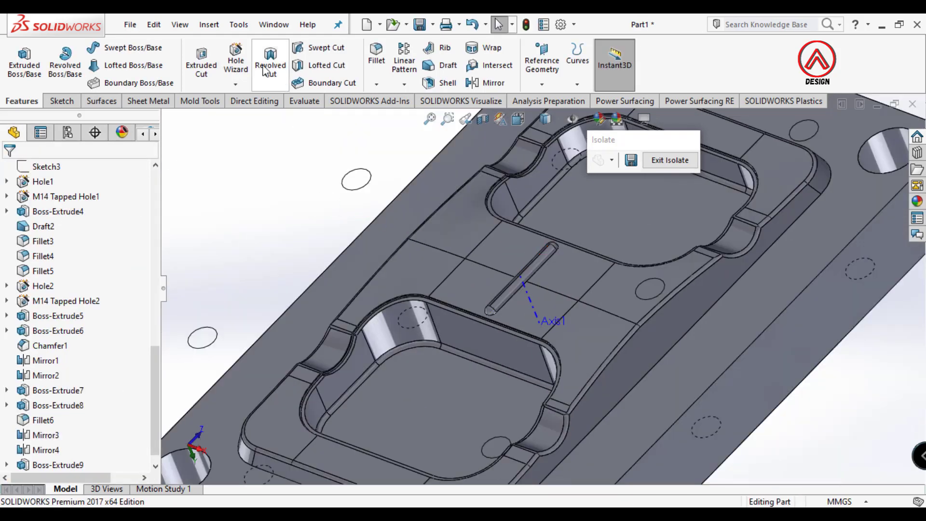
Make one copy of the rounded slot body in place with Move/Copy Body, without translation or rotation
left_click(209, 24)
mouse_move(231, 90)
left_click(381, 429)
scroll(493, 300, "down", 3)
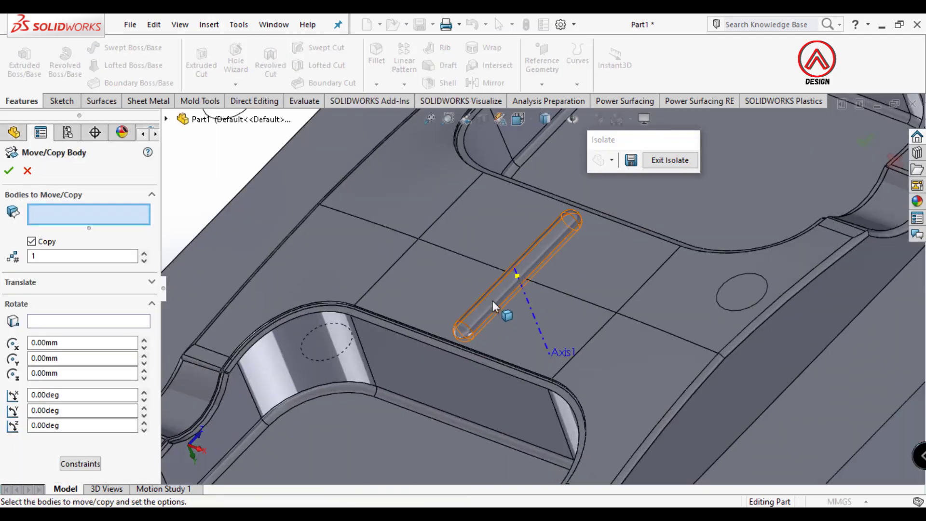
left_click(493, 300)
left_click(9, 172)
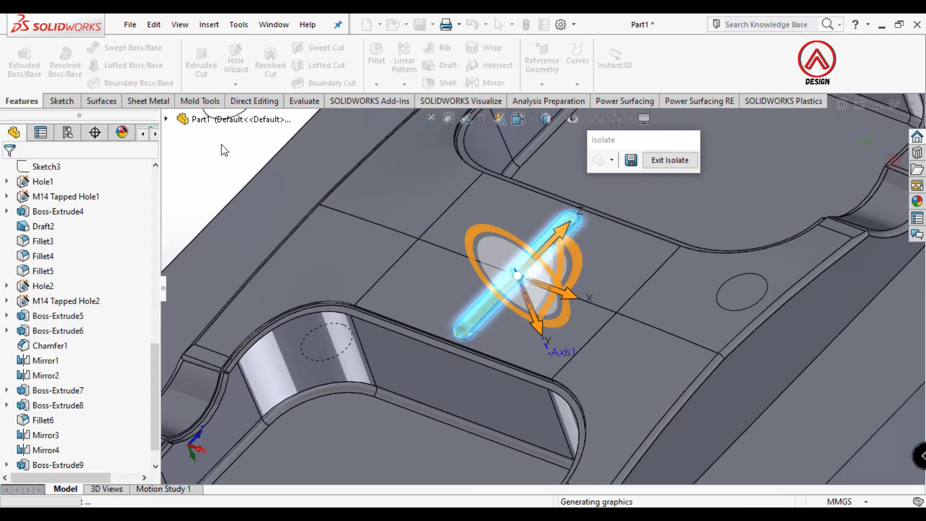
Subtract the copied slot body from the isolated upper mold block using Combine
left_click(209, 25)
mouse_move(231, 89)
left_click(374, 380)
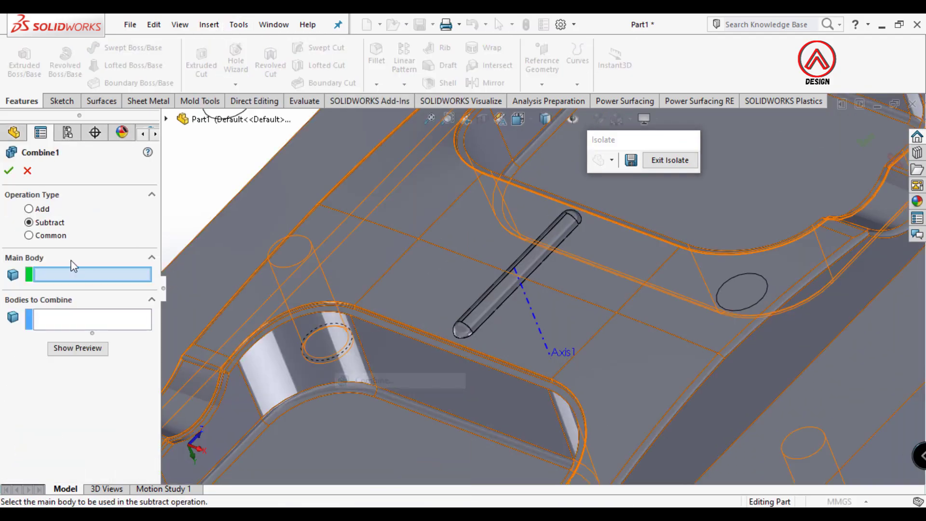
left_click(217, 290)
left_click(88, 317)
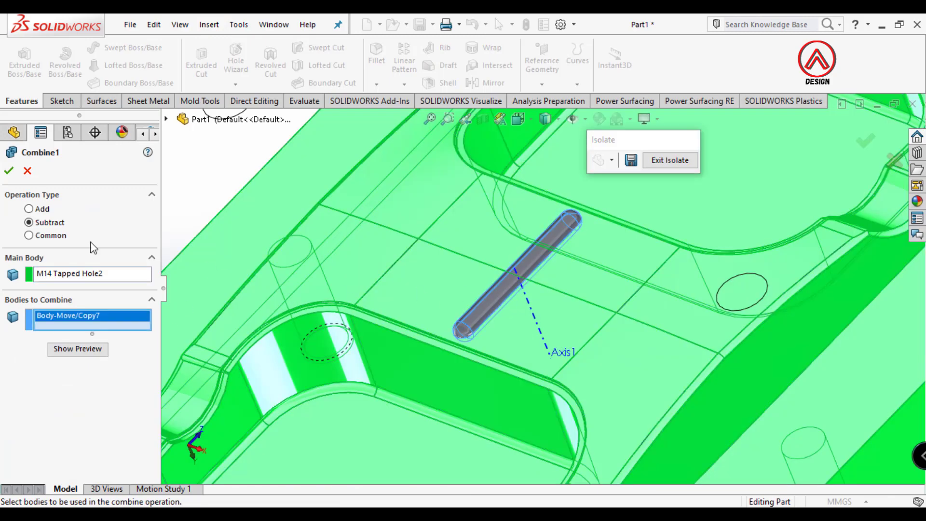
left_click(8, 170)
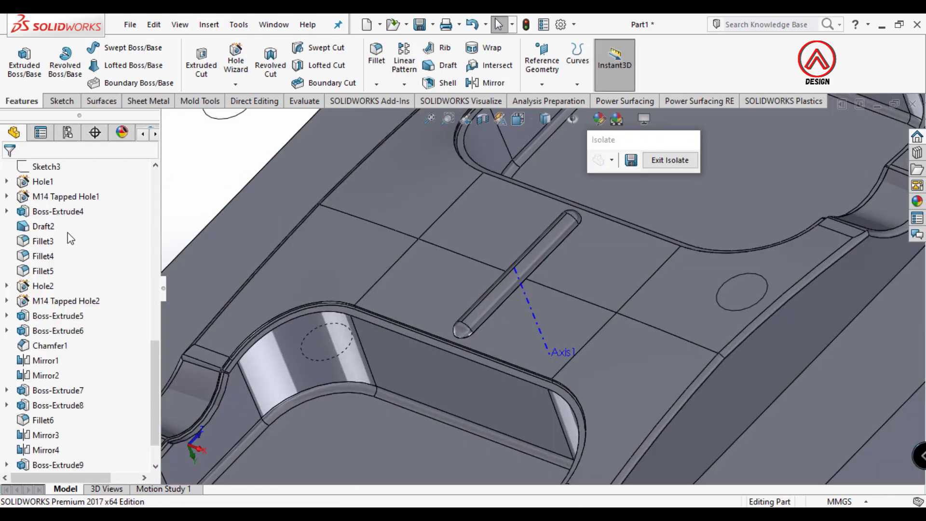
scroll(70, 237, "up", 15)
key("f")
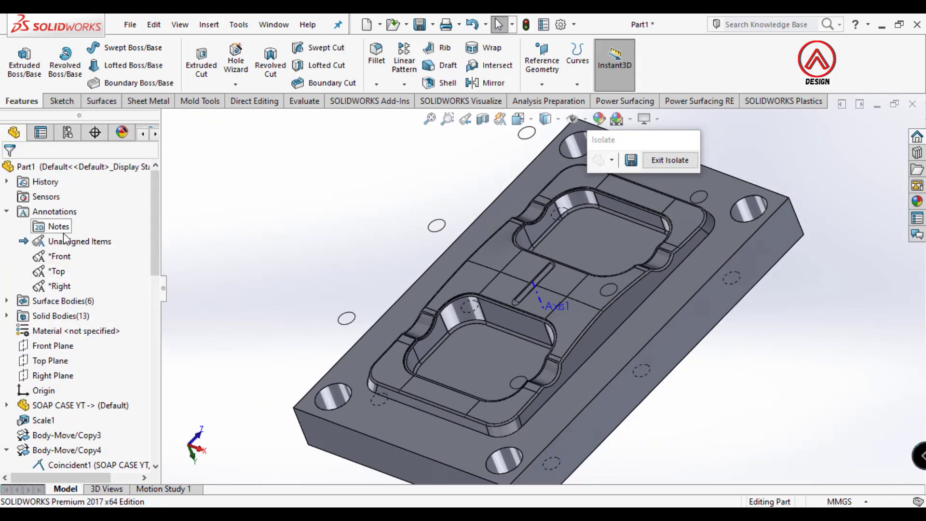
Exit the isolated display and hide the upper mold block to expose the lower half
left_click(668, 161)
middle_click_drag(621, 365, 550, 108)
scroll(632, 394, "up", 4)
middle_click_drag(633, 395, 602, 255)
scroll(657, 403, "down", 5)
middle_click_drag(657, 403, 614, 410)
left_click(589, 284)
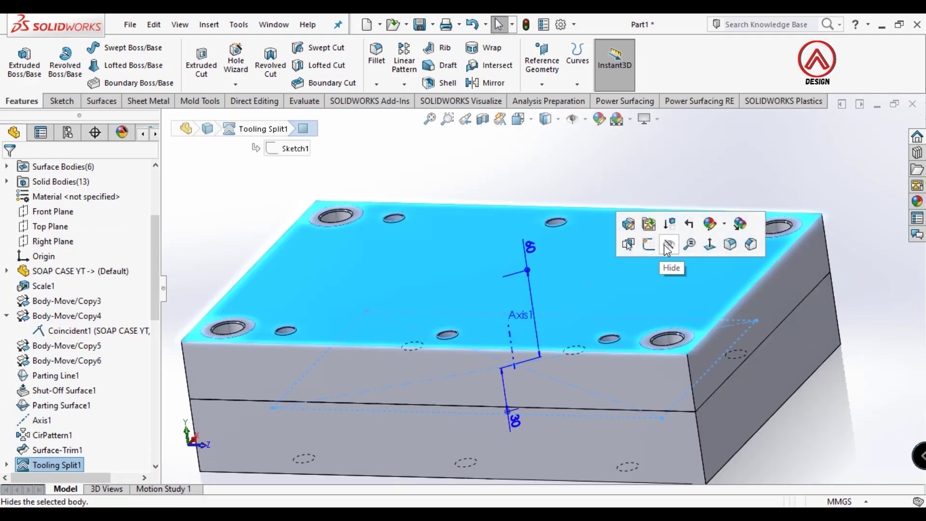
left_click(668, 246)
Subtract the original rounded slot body from the lower mold block using Combine
scroll(482, 328, "down", 8)
left_click(209, 25)
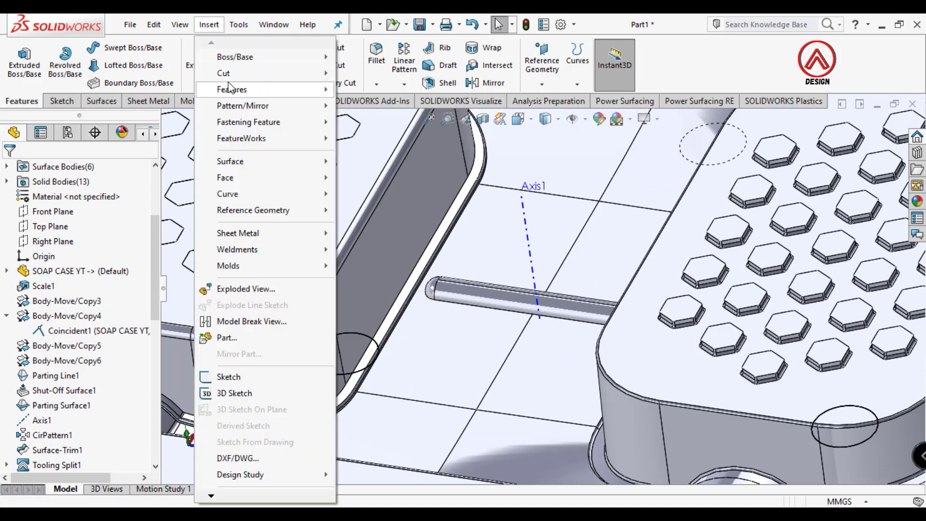
left_click(378, 379)
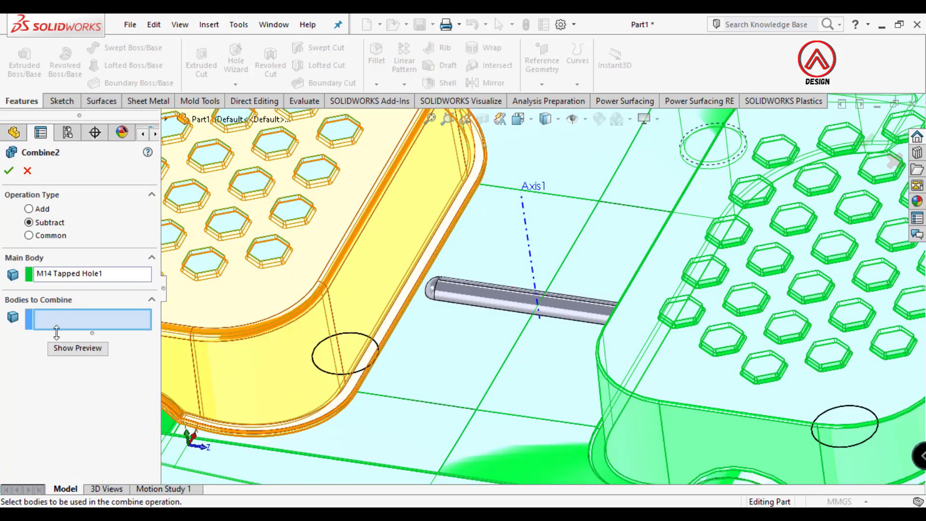
left_click(499, 303)
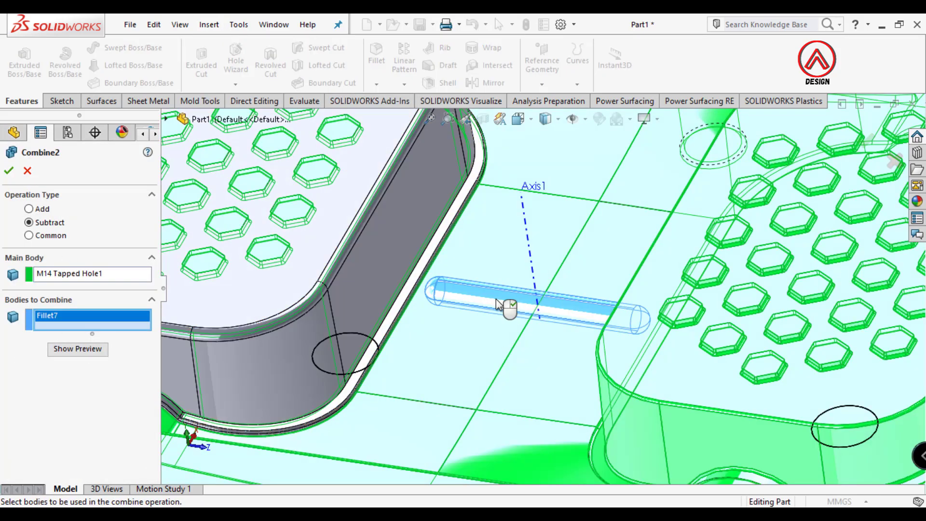
right_click(606, 280)
scroll(610, 283, "up", 8)
scroll(530, 285, "down", 3)
middle_click_drag(515, 279, 504, 308)
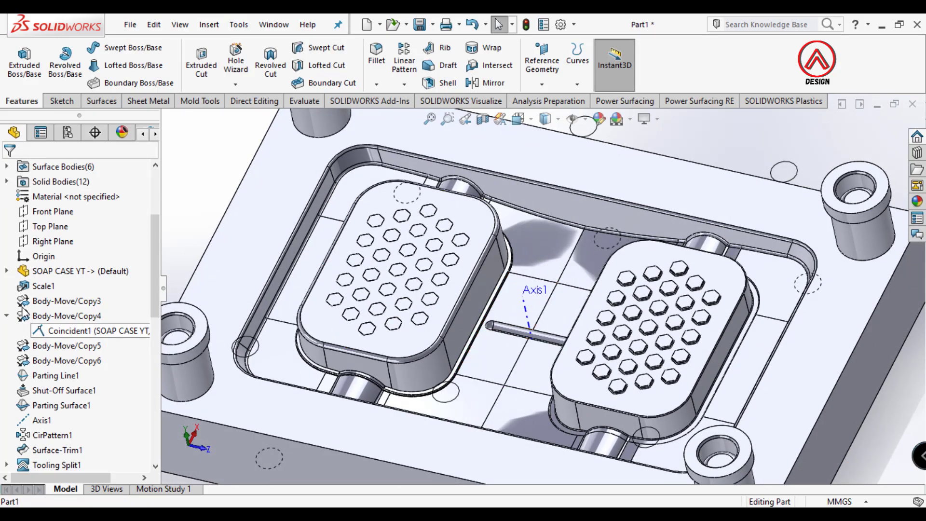
Hide the remaining visible soap case body and examine the lower mold half in the Top view
scroll(22, 307, "up", 3)
left_click(7, 316)
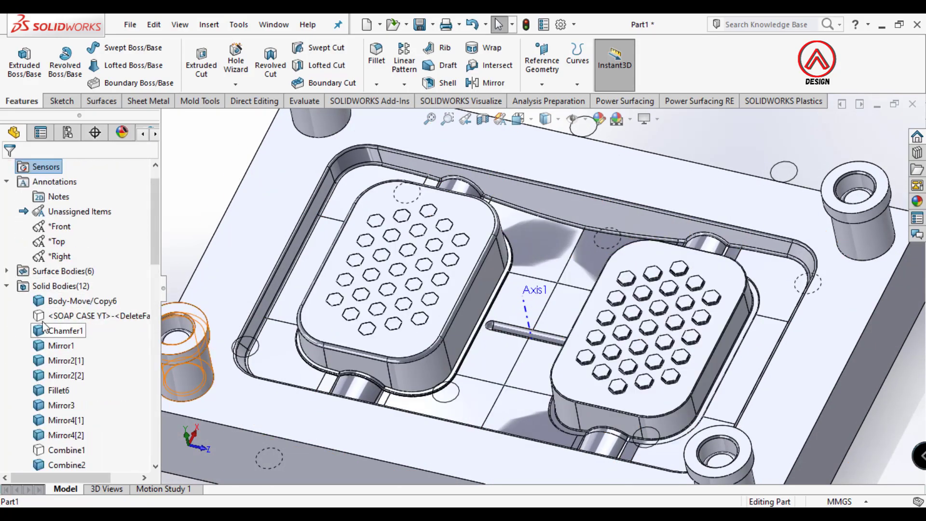
left_click(7, 285)
double_click(29, 288)
left_click(67, 300)
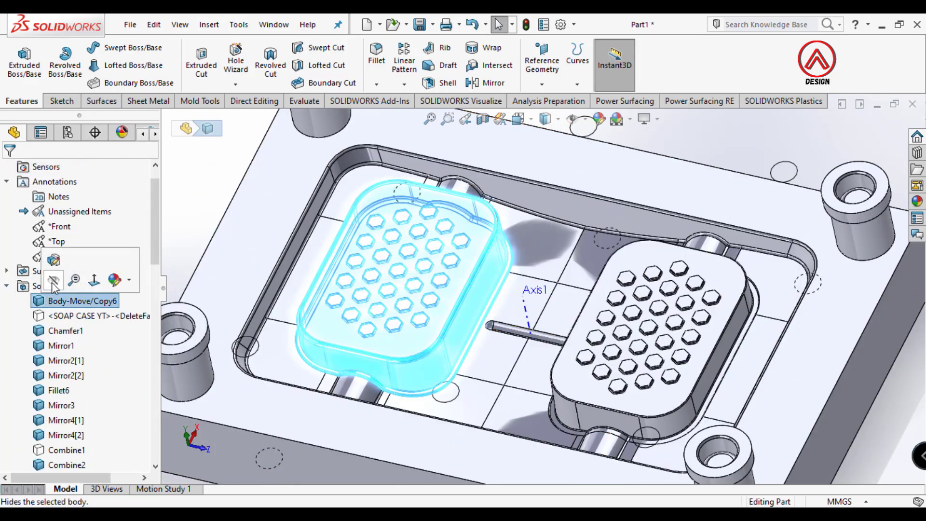
scroll(306, 237, "up", 3)
middle_click_drag(487, 280, 473, 310)
scroll(628, 306, "down", 2)
left_click(517, 120)
left_click(534, 164)
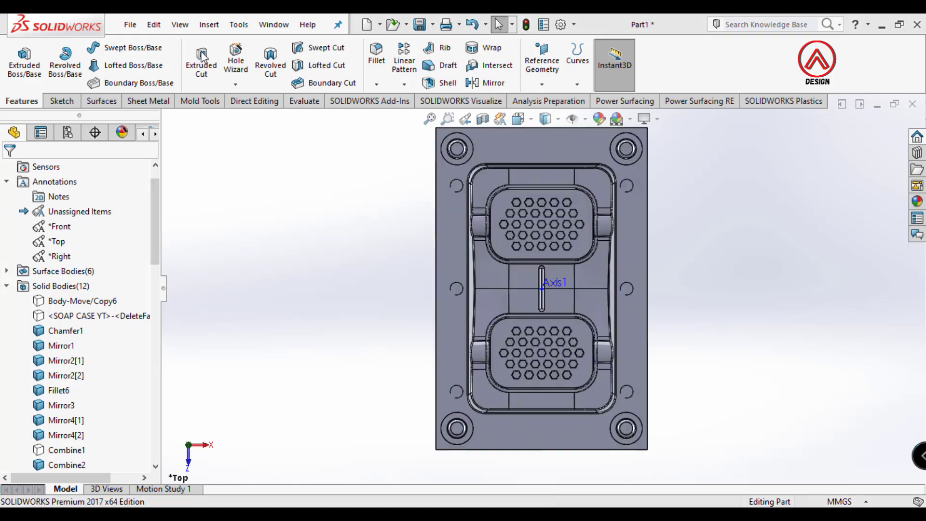
Show the upper mold block and both soap case bodies again
middle_click_drag(554, 289, 526, 176)
scroll(30, 240, "up", 1)
scroll(29, 270, "down", 1)
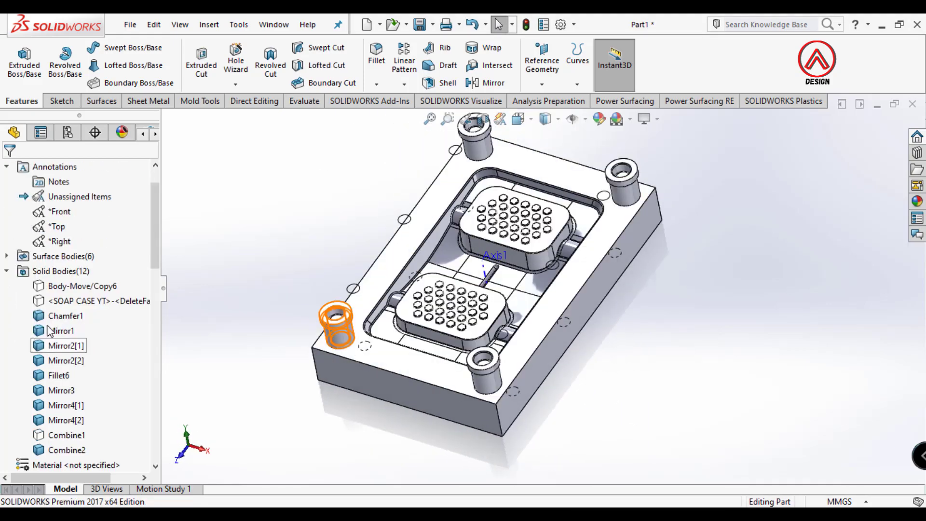
left_click(63, 434)
left_click(74, 413)
middle_click_drag(704, 343, 488, 250)
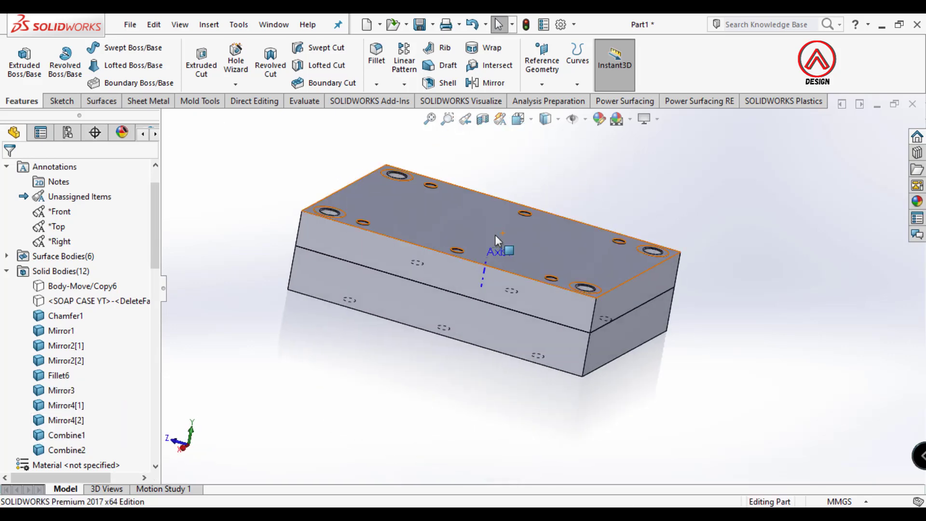
left_click(73, 302)
left_click(66, 285, "ctrl")
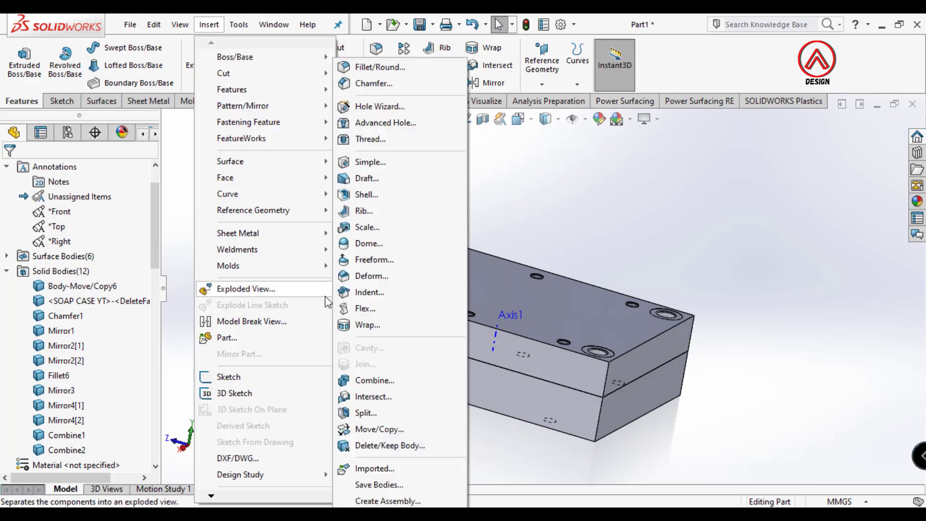
Move the upper mold block and its four guide sleeves about 146.6 mm up along Y with Move/Copy Body, without copying
left_click(379, 429)
left_click(375, 272)
scroll(375, 272, "down", 5)
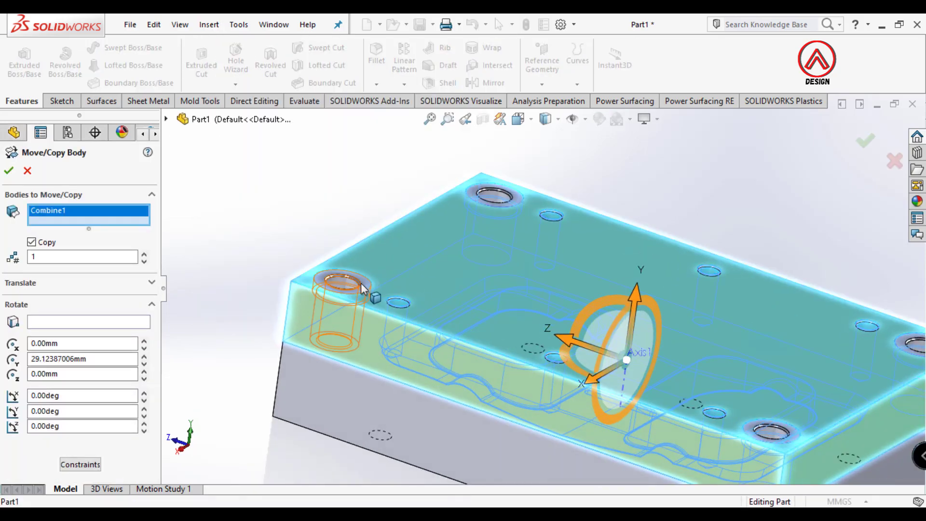
left_click(507, 207)
left_click(507, 206)
scroll(658, 313, "down", 1)
left_click(852, 330)
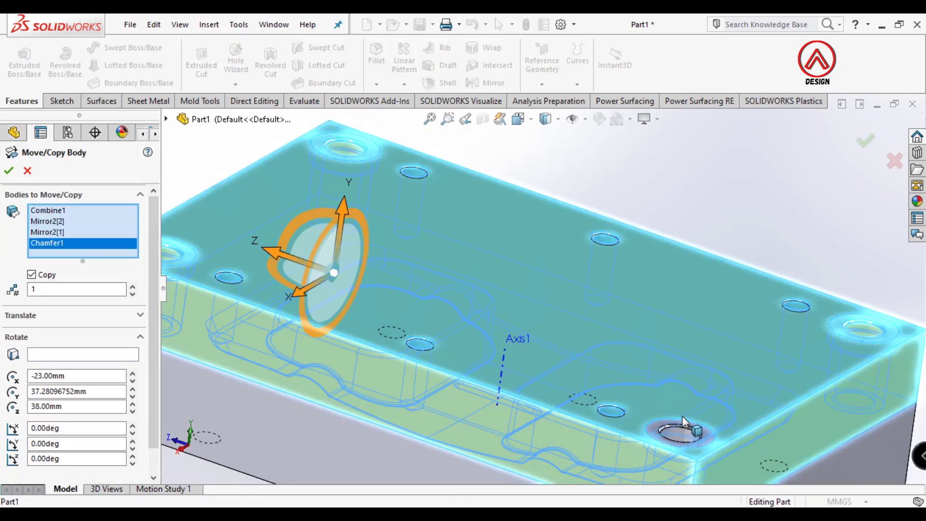
left_click(686, 427)
scroll(687, 427, "up", 2)
scroll(598, 379, "down", 1)
middle_click_drag(602, 377, 569, 358)
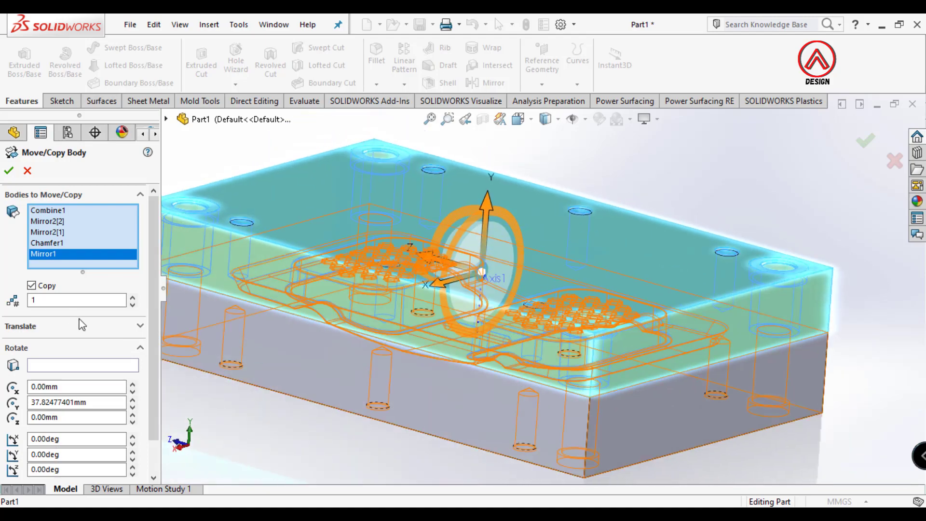
left_click(41, 286)
scroll(578, 279, "up", 3)
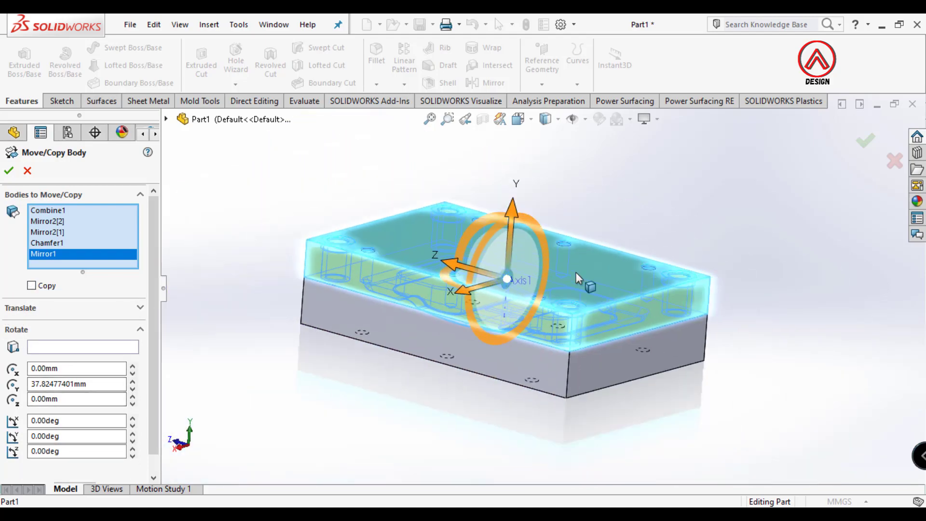
left_click_drag(515, 203, 568, 62)
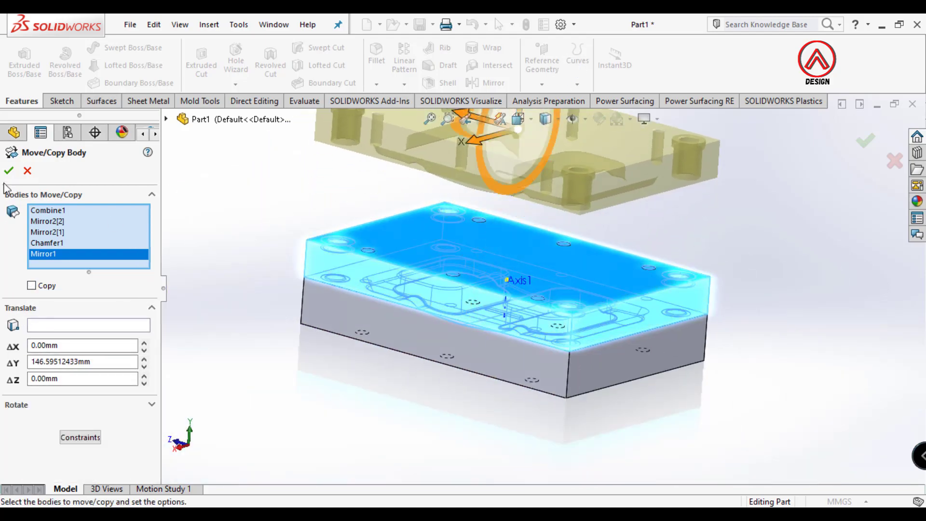
key("Return")
Move both soap case bodies about 66.2 mm up along Y with Move/Copy Body
left_click(209, 25)
mouse_move(231, 89)
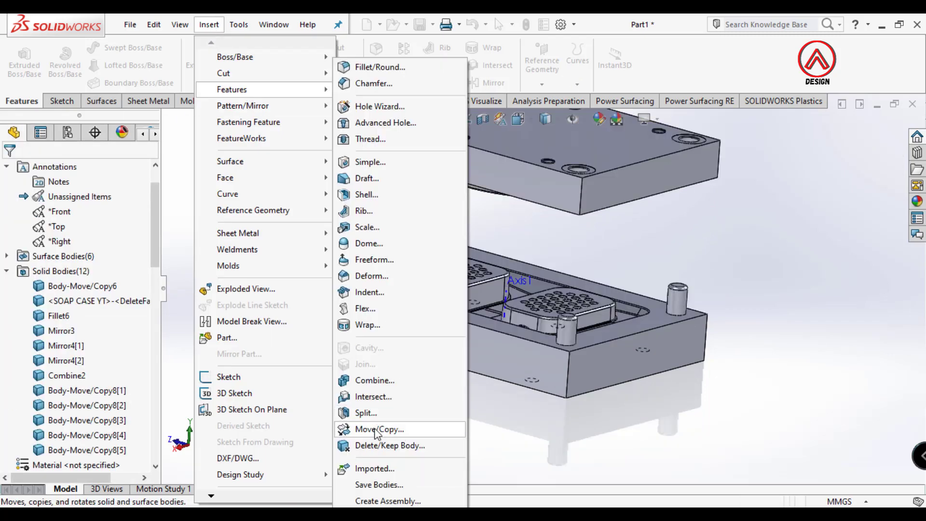
left_click(377, 429)
left_click(443, 290)
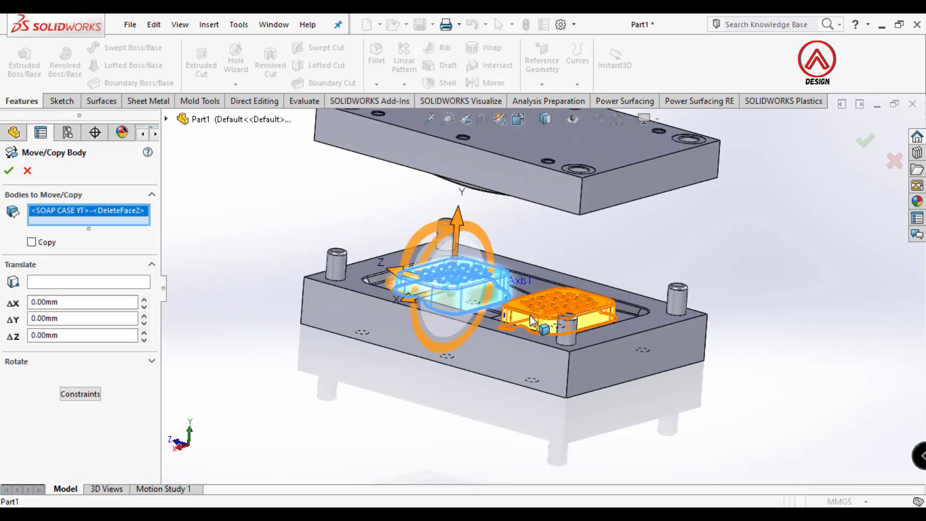
left_click(531, 321)
left_click_drag(488, 232, 529, 165)
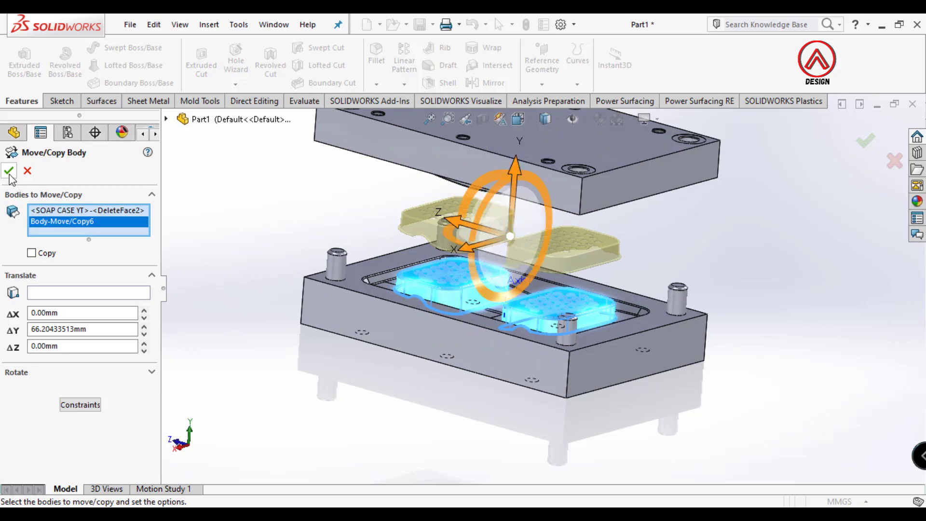
Inspect the opened mold from several angles and apply the Plain White scene
scroll(505, 279, "down", 10)
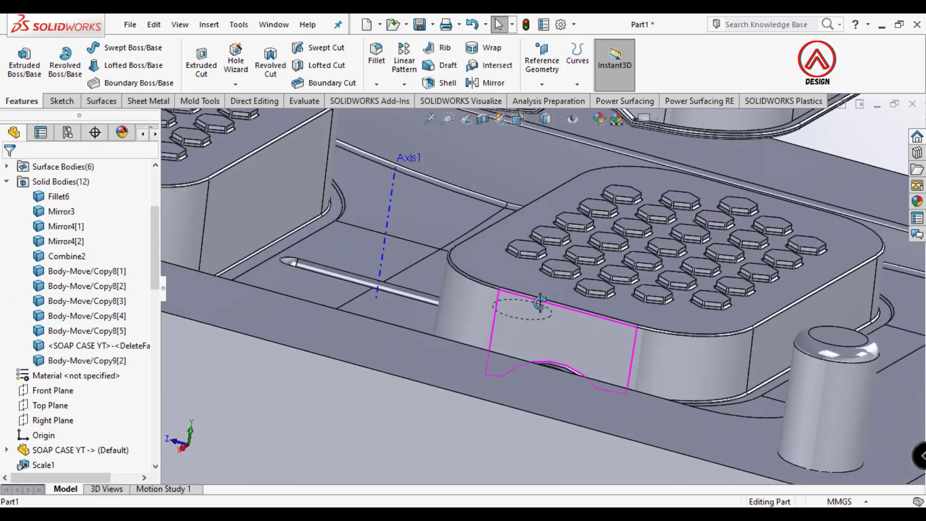
middle_click_drag(540, 303, 527, 340)
scroll(525, 333, "up", 5)
middle_click_drag(474, 291, 587, 129)
left_click(629, 119)
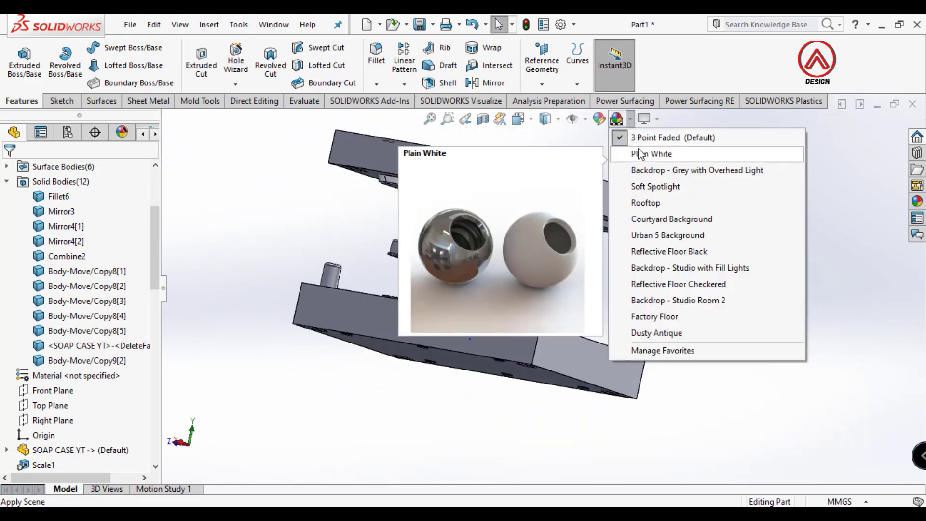
left_click(630, 151)
middle_click_drag(545, 309, 497, 309)
scroll(24, 229, "up", 1)
Collapse the solid bodies folder and roll the model back to before the two opening body moves
left_click(7, 226)
scroll(501, 270, "up", 3)
scroll(497, 316, "down", 4)
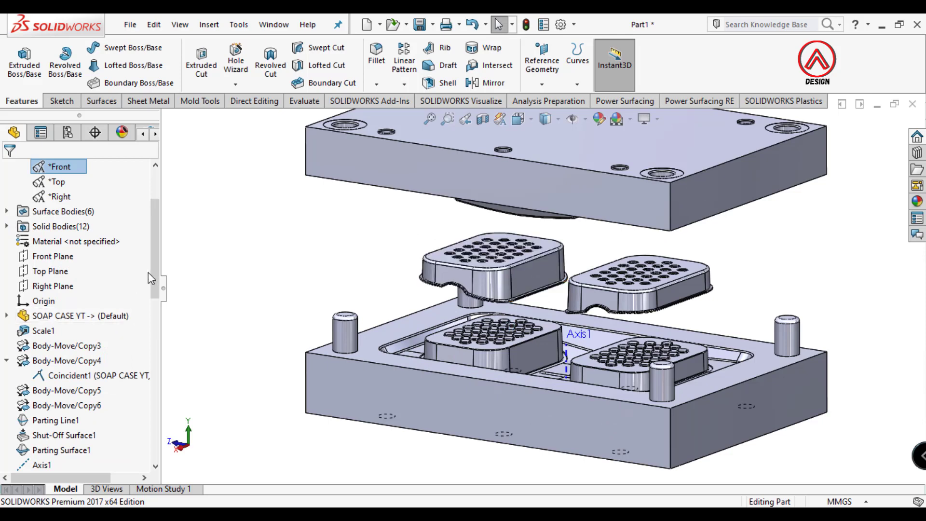
left_click_drag(150, 274, 154, 401)
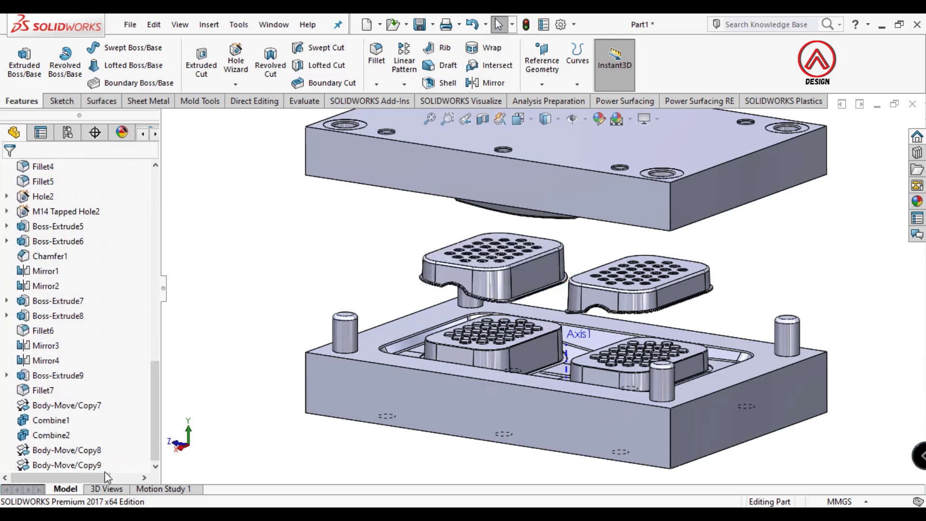
left_click_drag(105, 472, 77, 442)
Section the closed mold lengthwise along the Right Plane with a planar section at zero offset
left_click(482, 119)
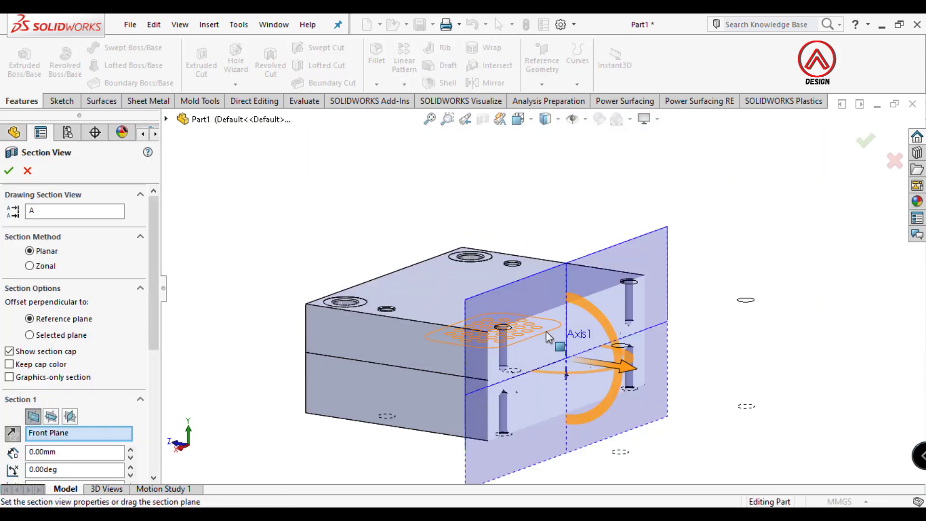
left_click(50, 416)
left_click(69, 415)
left_click(8, 170)
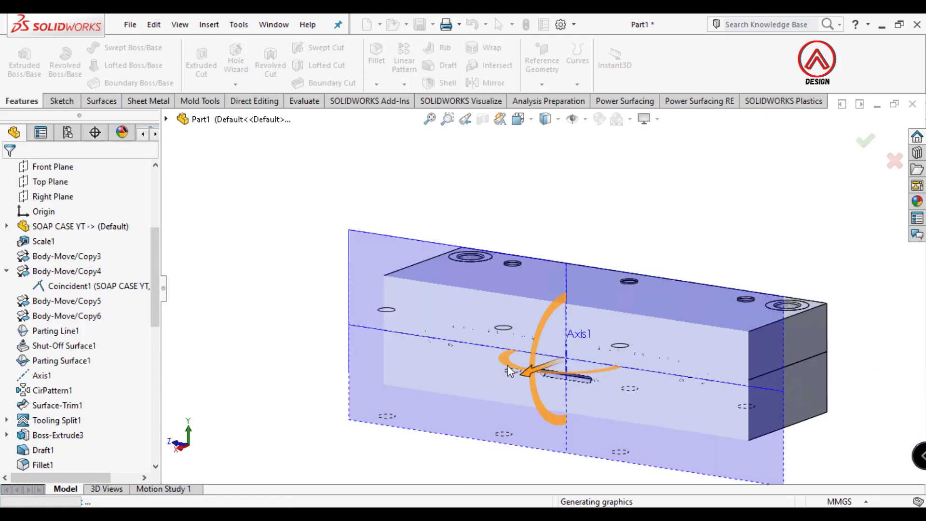
Examine the runner channel, both cavities and the parting line in the sectioned mold
scroll(612, 374, "down", 10)
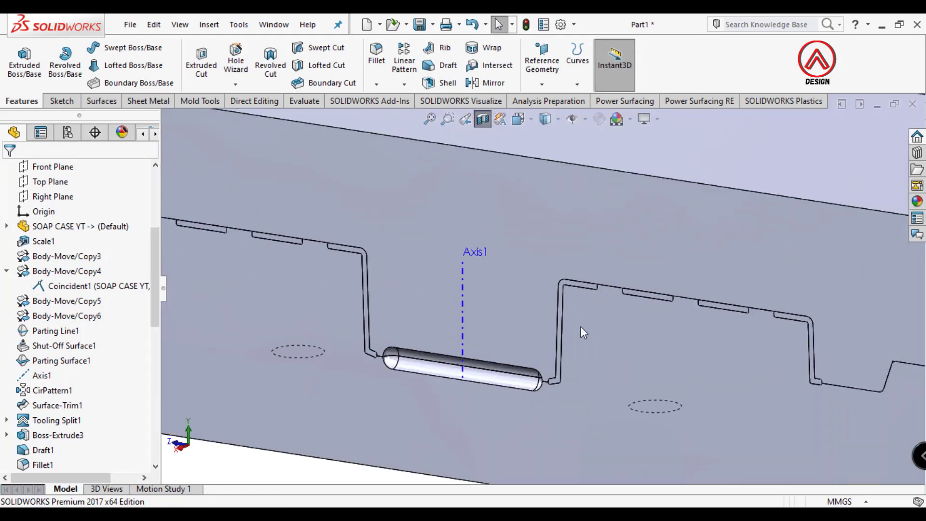
scroll(532, 392, "down", 3)
scroll(645, 314, "up", 10)
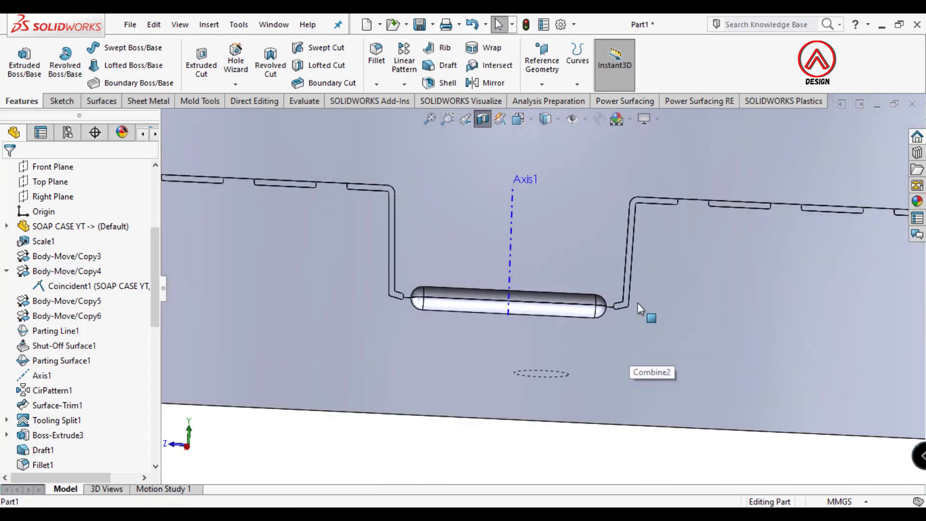
scroll(688, 262, "down", 10)
middle_click_drag(545, 270, 558, 258)
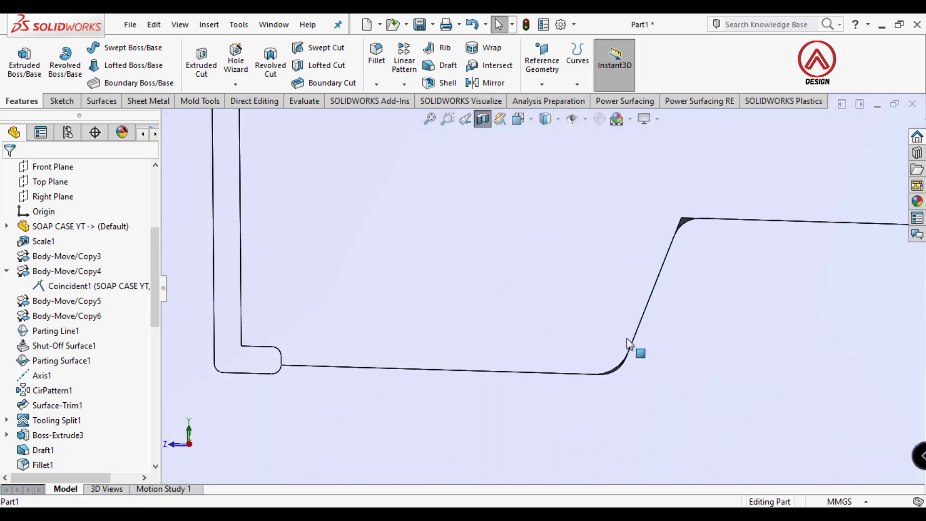
scroll(673, 257, "up", 5)
scroll(583, 289, "down", 6)
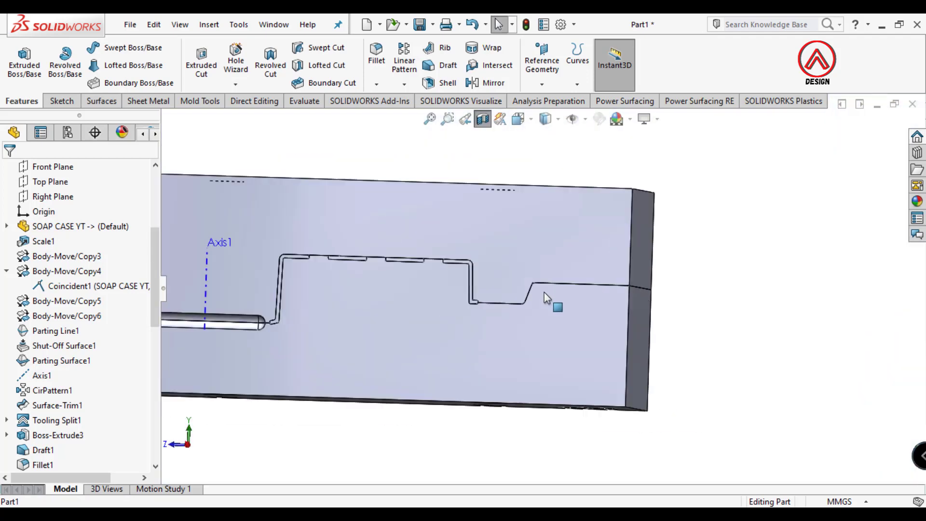
scroll(549, 326, "up", 5)
Turn off the section view, roll the model forward past both body moves and view the opened mold
middle_click_drag(581, 305, 492, 146)
scroll(517, 198, "up", 2)
scroll(53, 434, "down", 9)
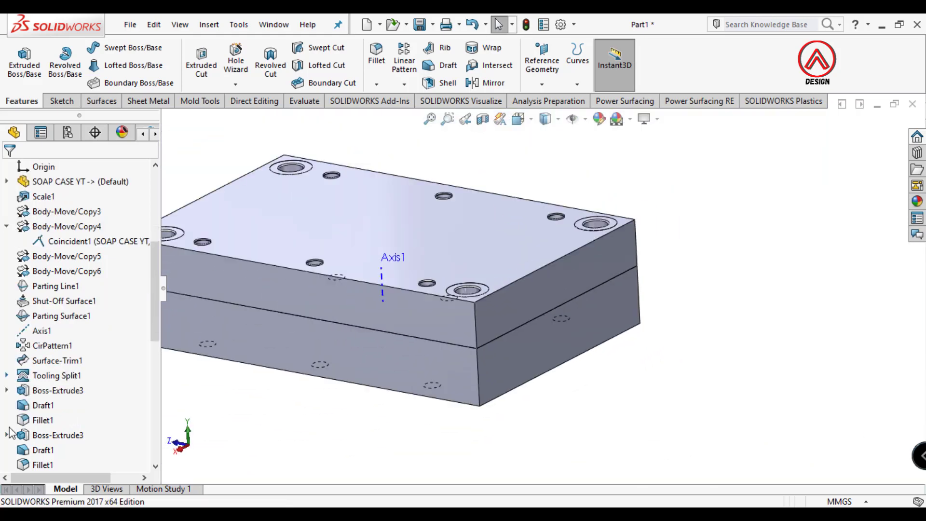
key("f")
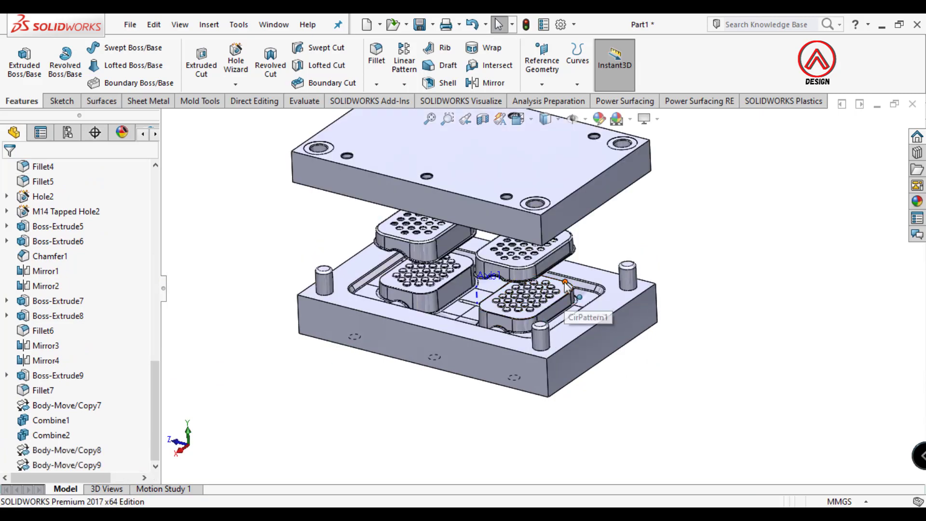
middle_click_drag(564, 281, 569, 260)
scroll(550, 204, "up", 3)
scroll(551, 205, "down", 1)
middle_click_drag(551, 204, 556, 220)
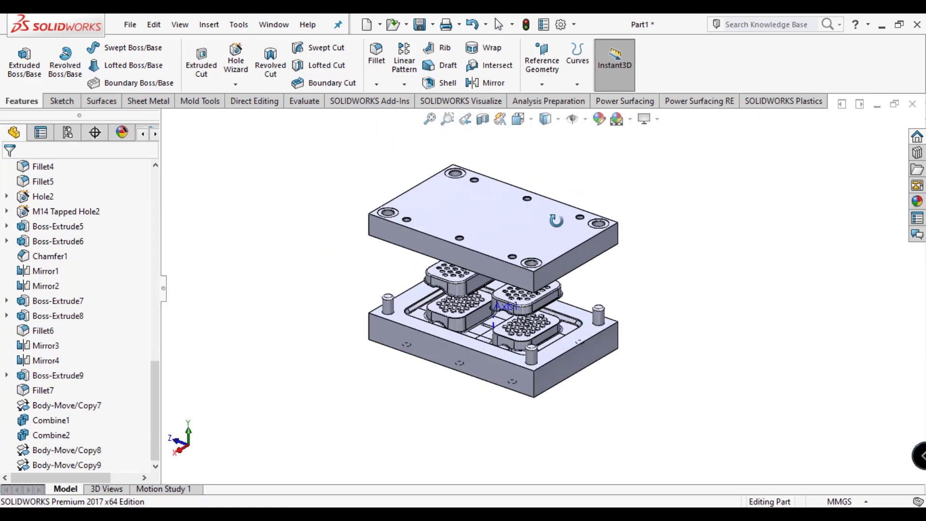